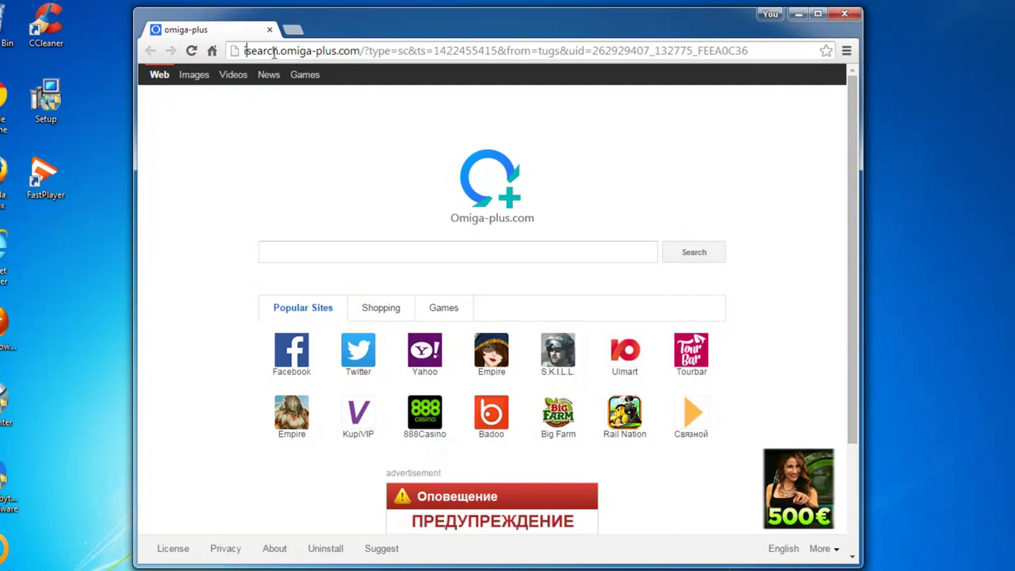
Step: Close the browser window that shows the omiga-plus search page
drag(364, 49, 237, 61)
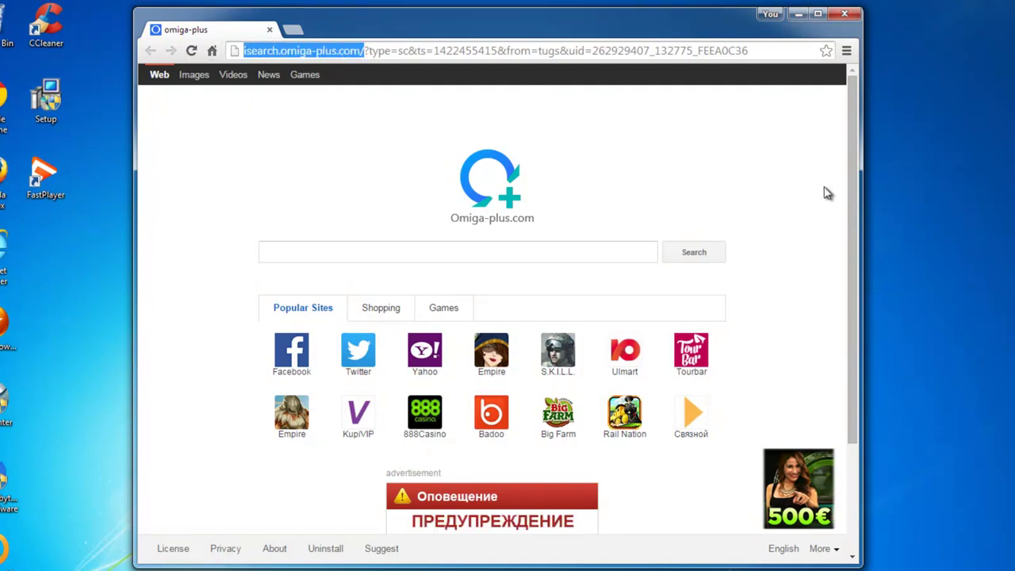
click(903, 172)
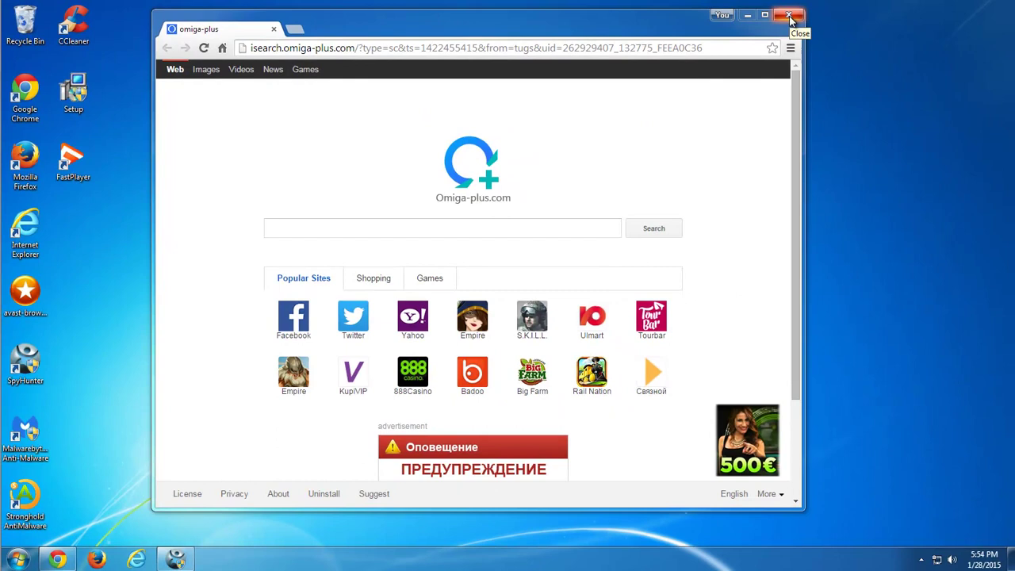
click(790, 16)
Step: Open the XTab folder inside Program Files on Local Disk (C:)
click(17, 559)
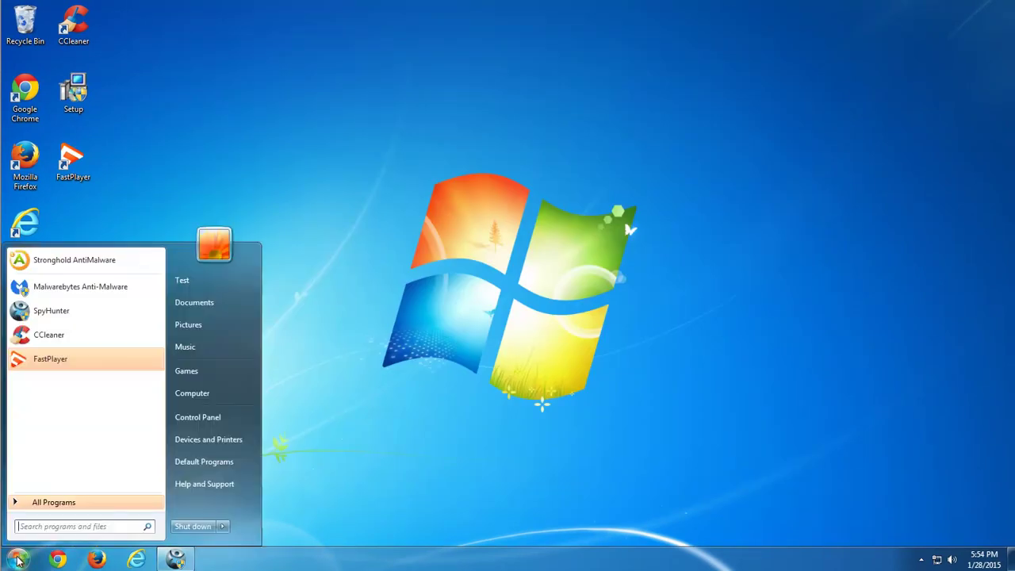
click(193, 392)
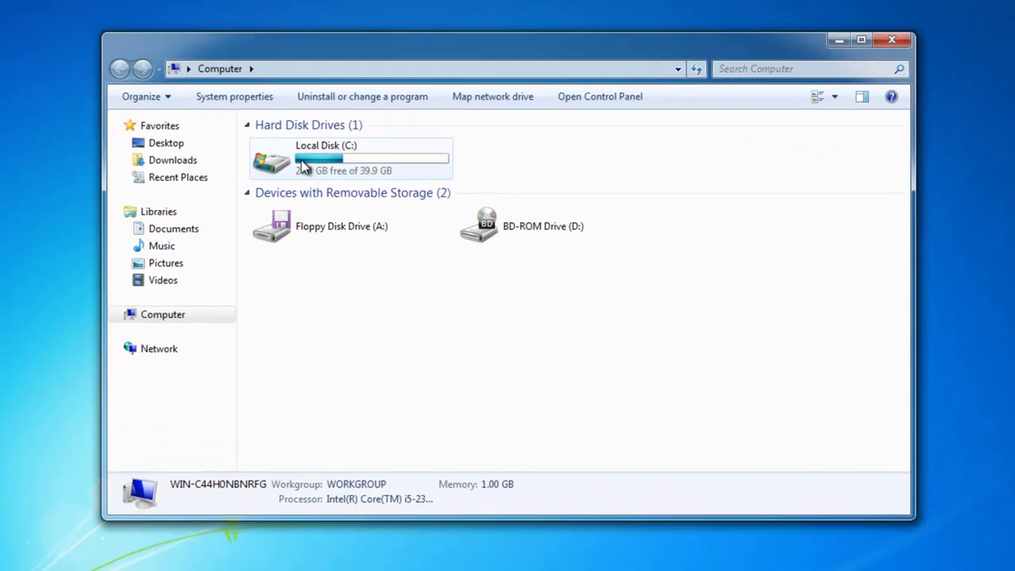
double_click(304, 167)
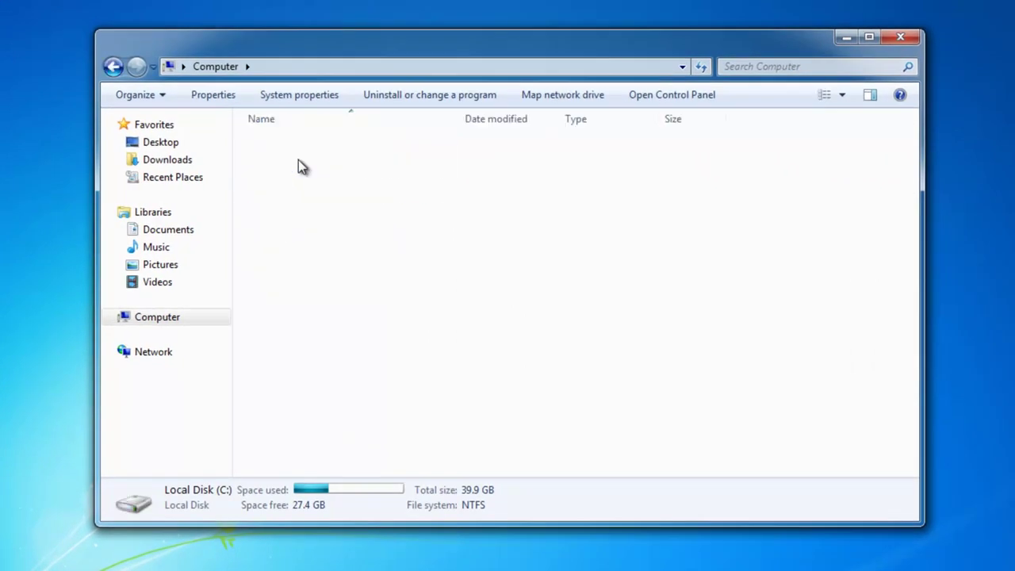
double_click(297, 167)
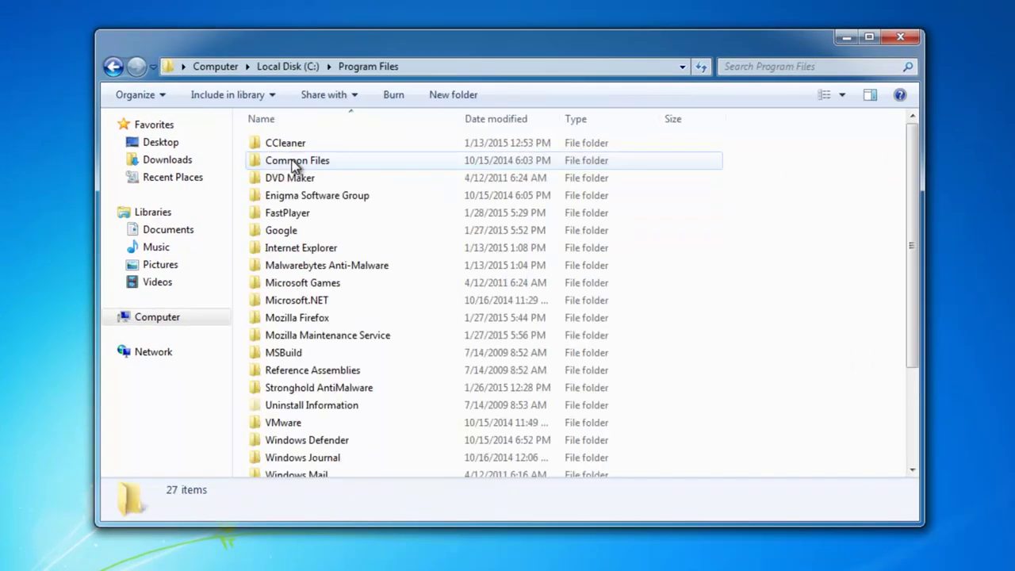
scroll(293, 165, down, 3)
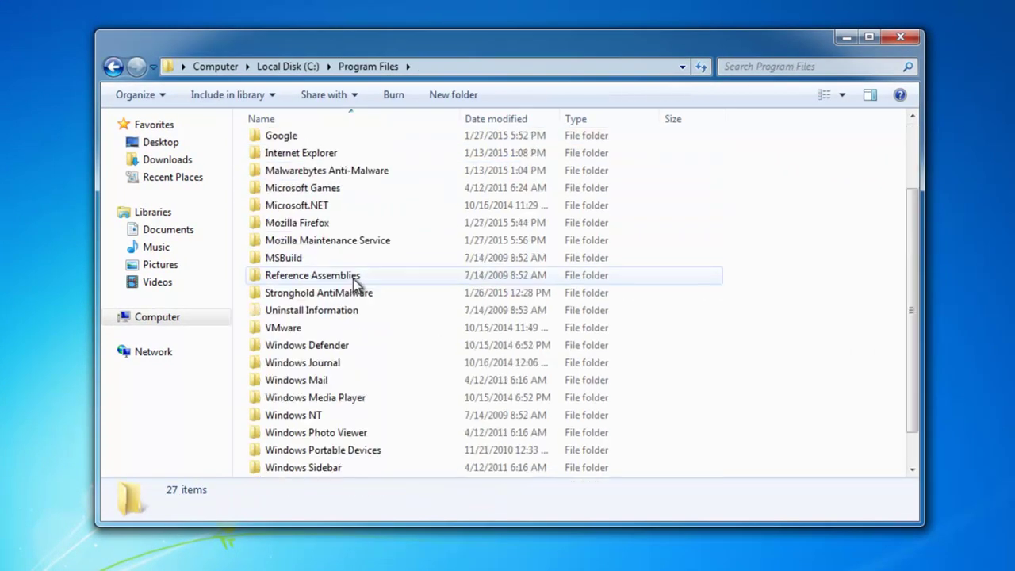
click(284, 471)
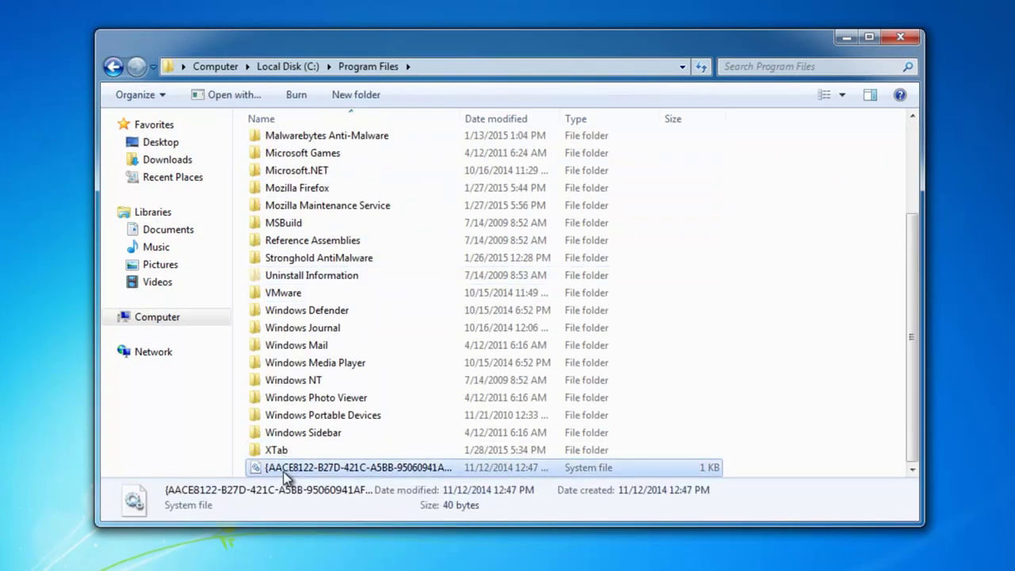
double_click(310, 449)
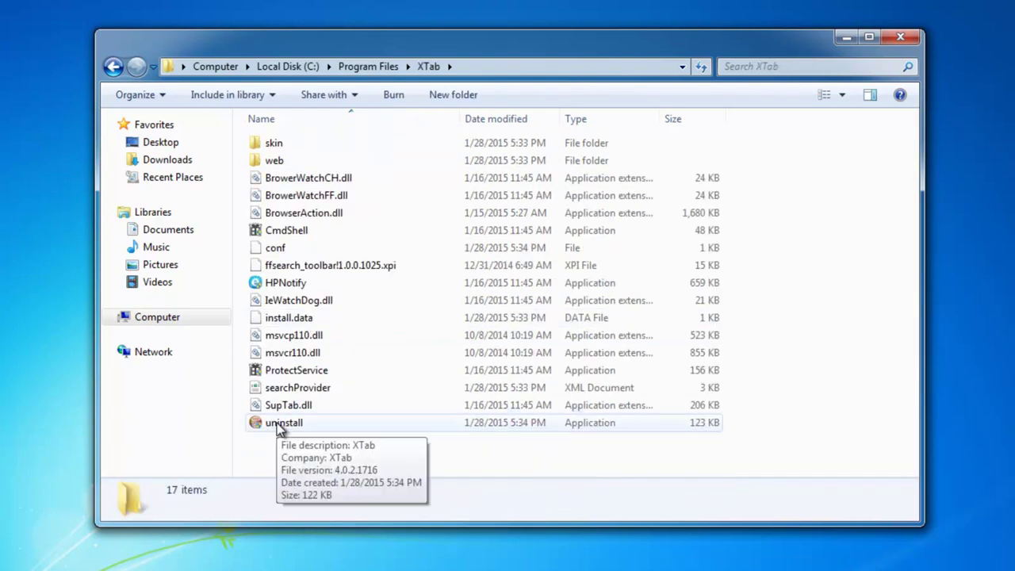
Step: Run the XTab folder's uninstall program, allow it to make changes, and uninstall XTab from the computer
click(279, 429)
key(Return)
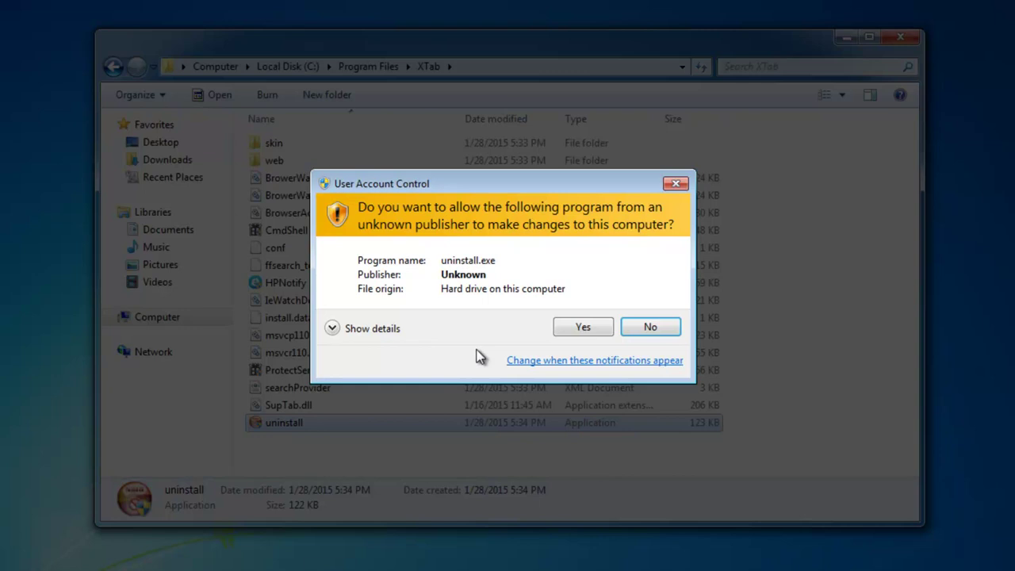
click(583, 327)
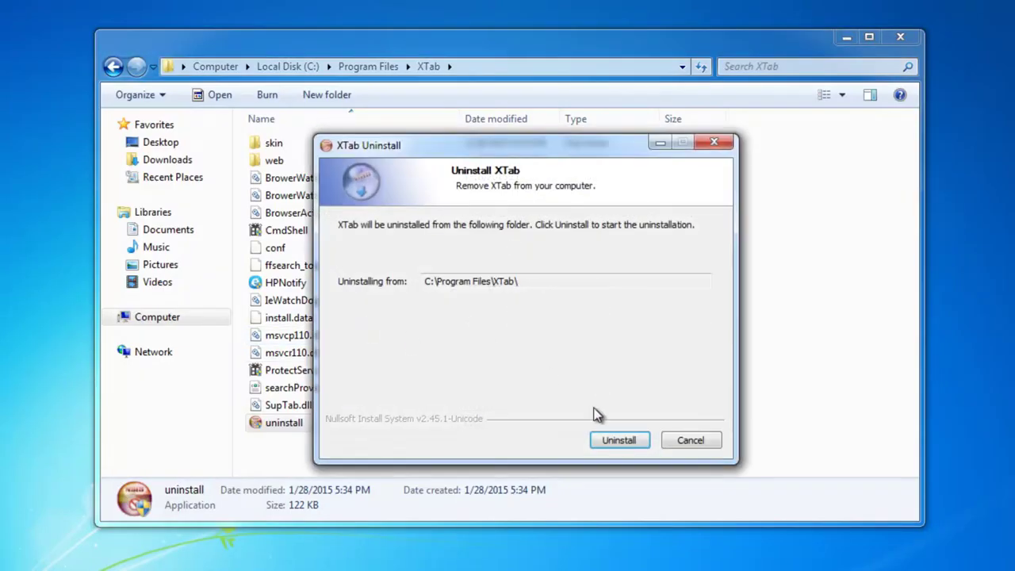
click(623, 441)
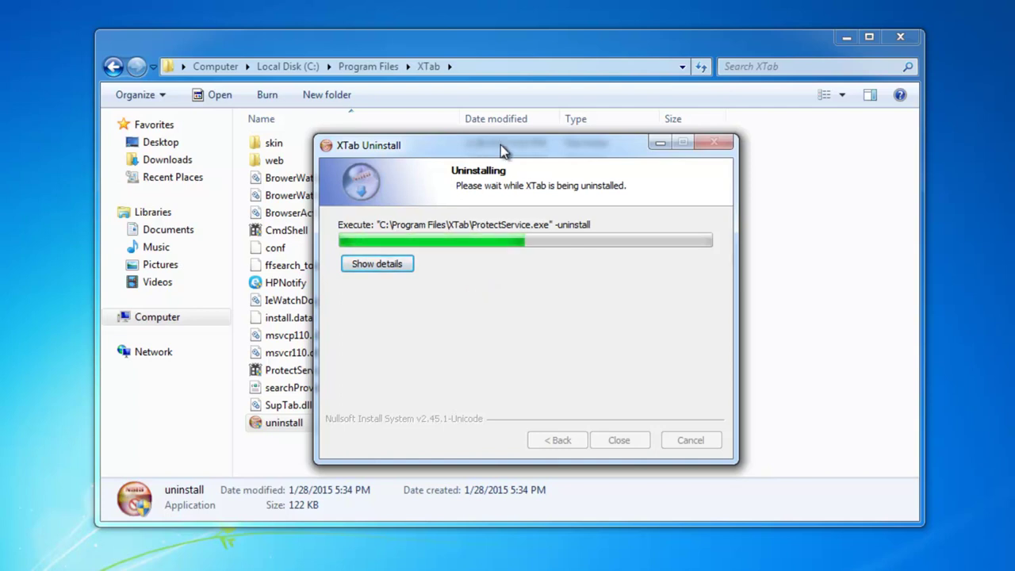
click(618, 441)
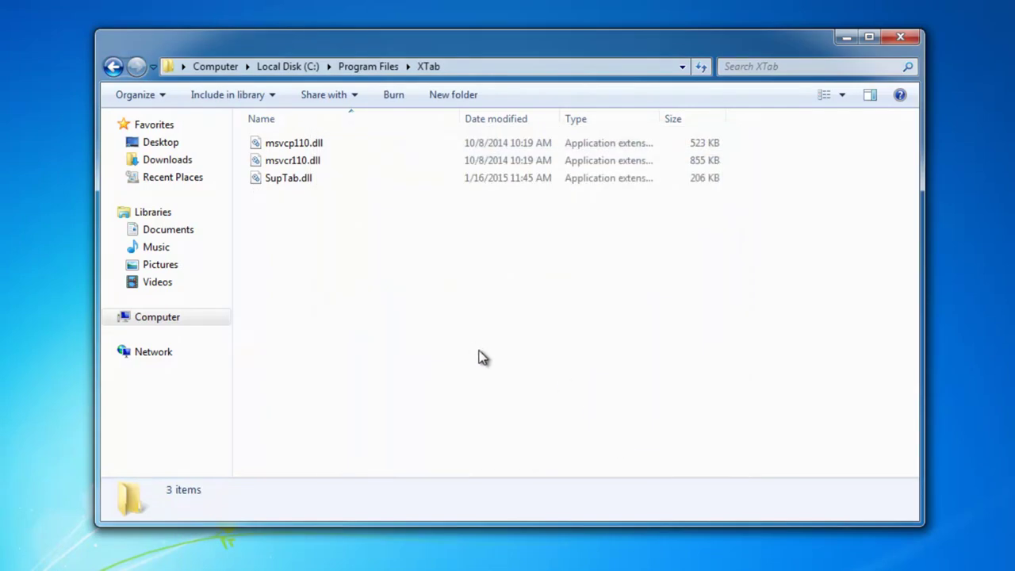
Step: Check the remaining contents of the XTab folder and try to delete the folder from Program Files
click(114, 67)
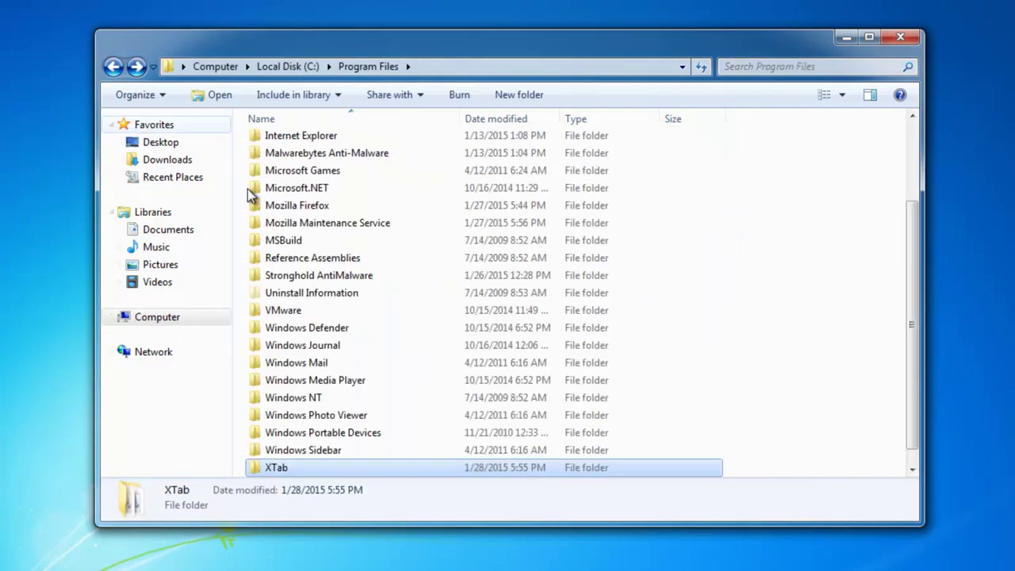
click(293, 468)
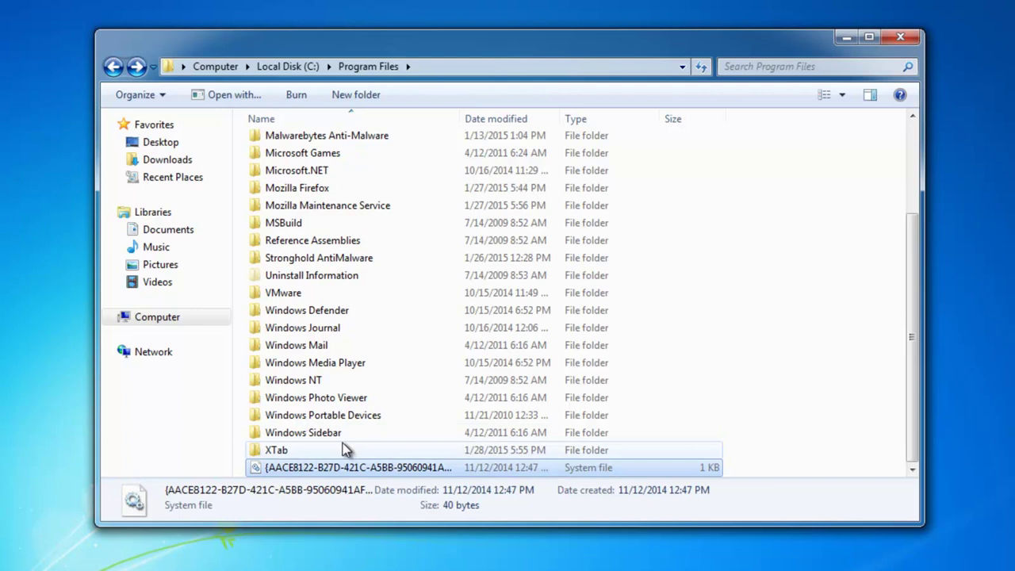
click(310, 451)
double_click(309, 451)
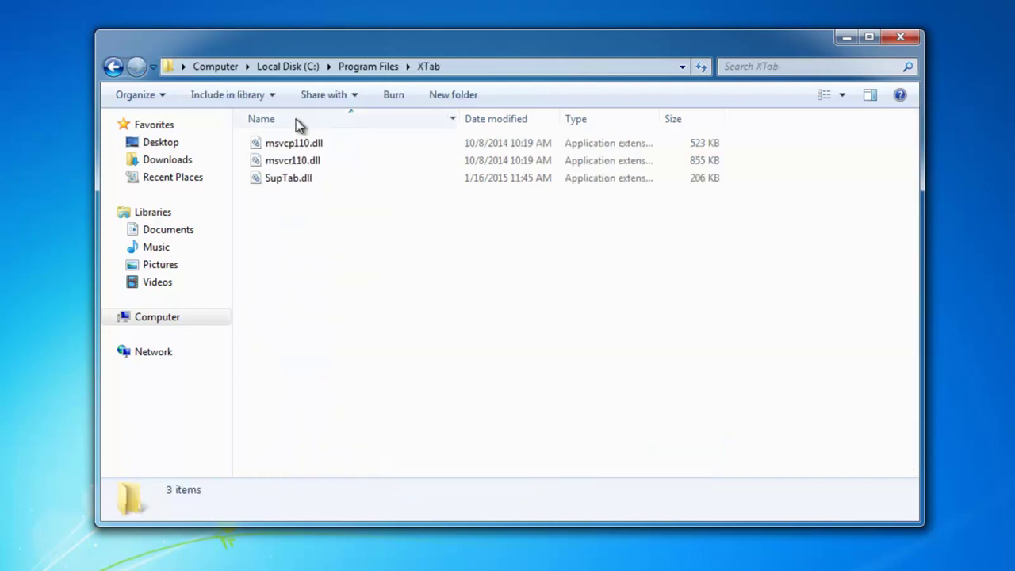
click(113, 67)
key(Delete)
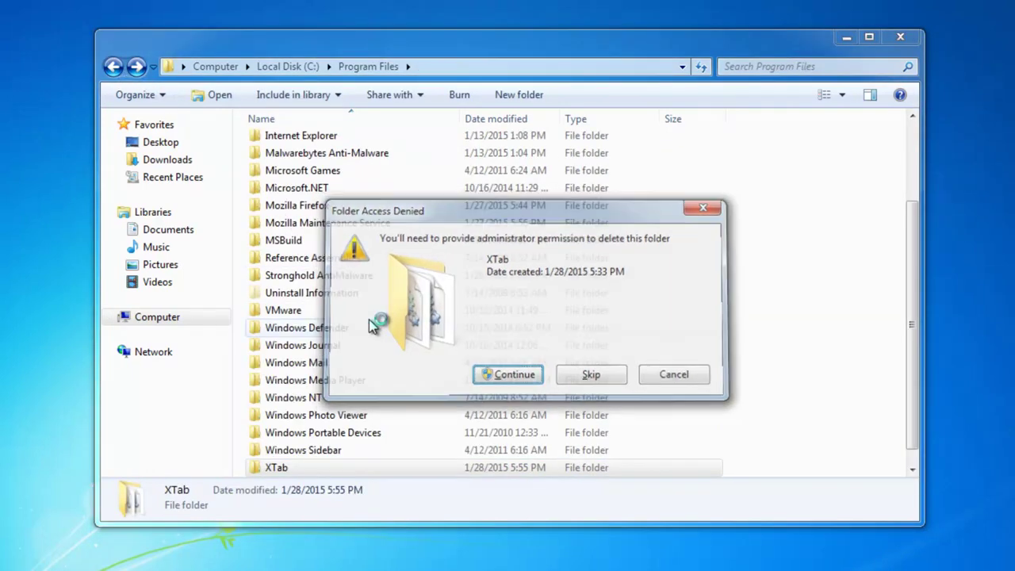
key(Return)
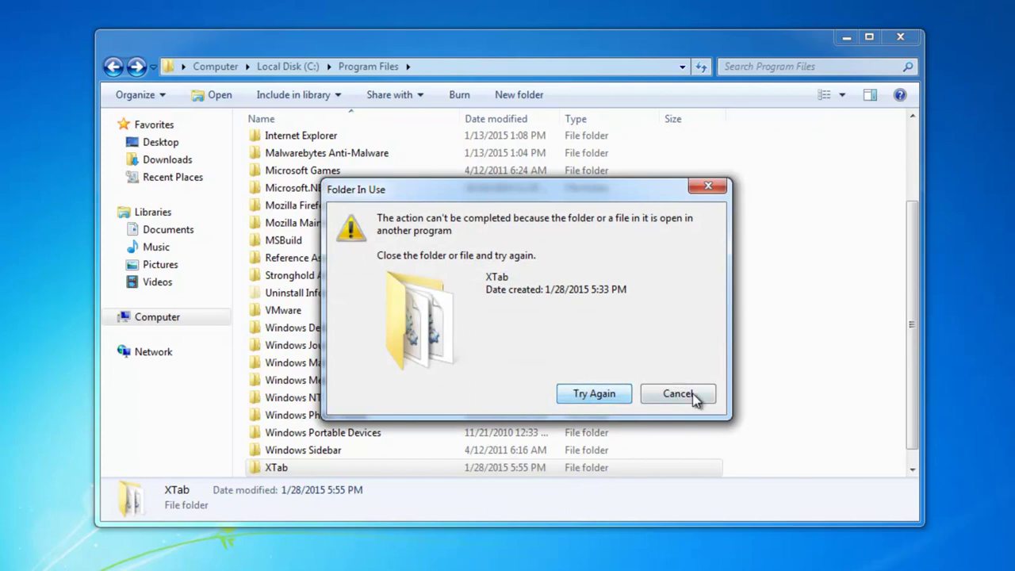
click(694, 400)
Step: Close the Program Files window and open the Control Panel's list of installed programs
click(901, 37)
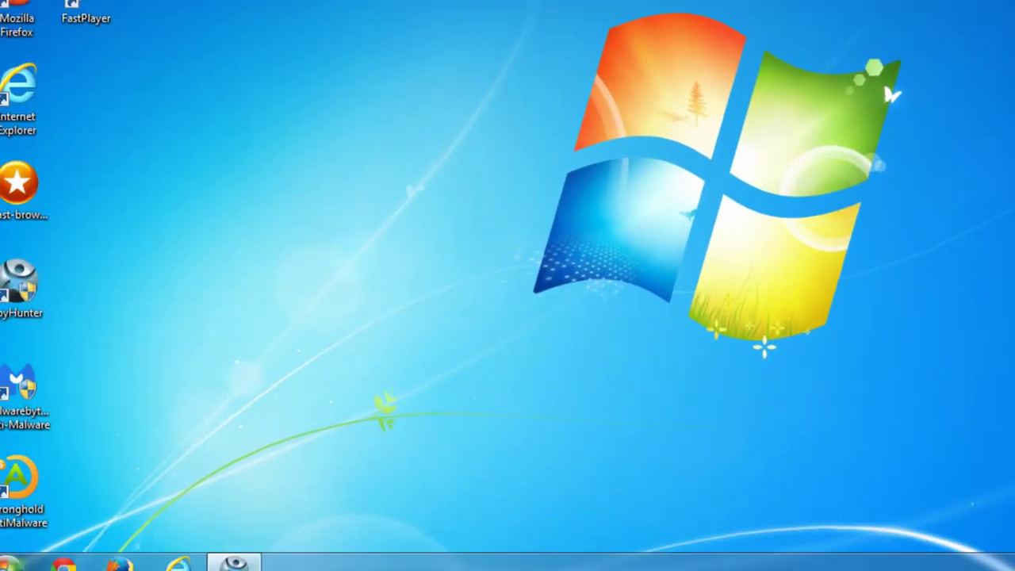
click(24, 561)
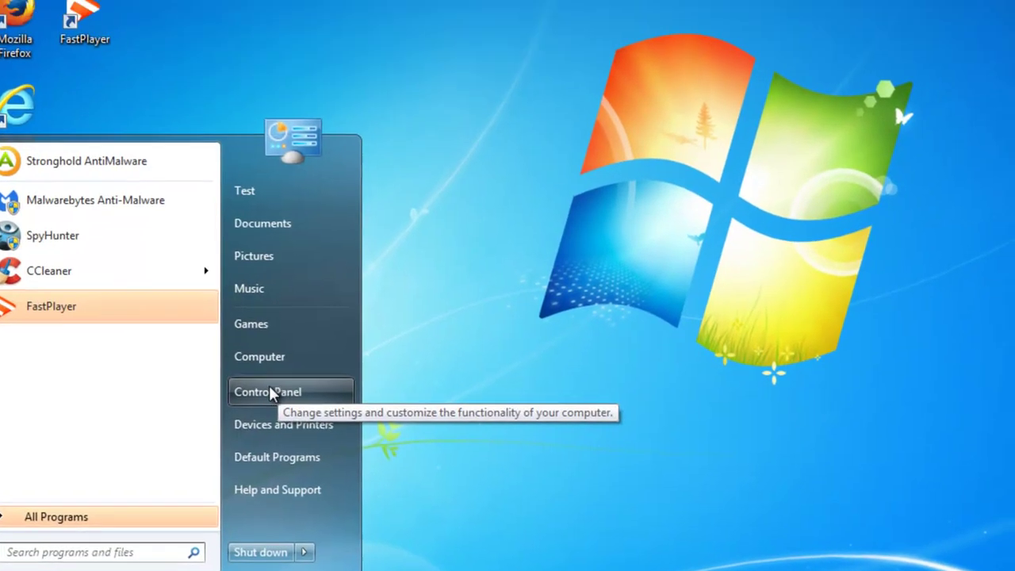
click(301, 346)
click(323, 340)
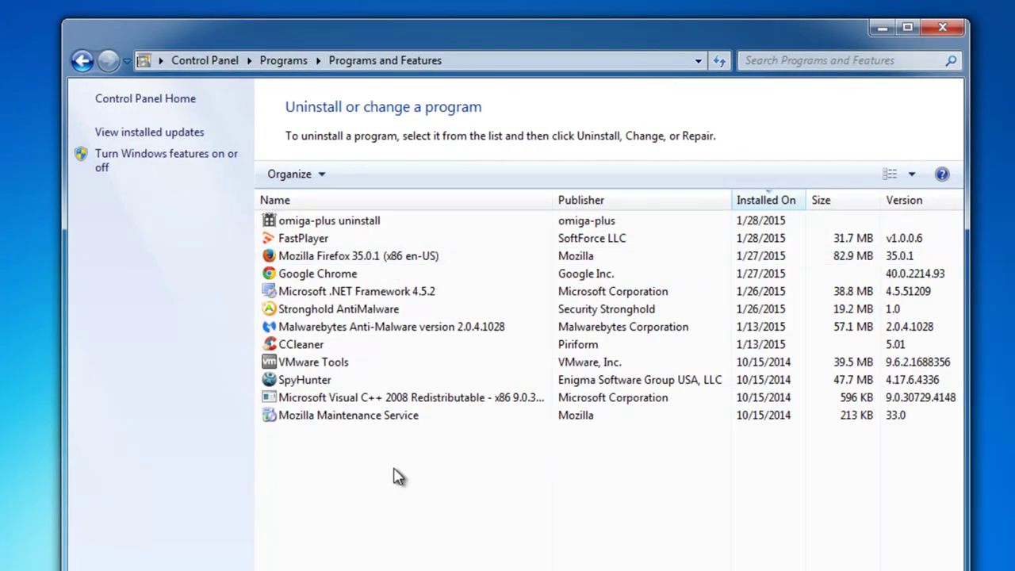
Step: Start uninstalling omiga-plus, enter the characters shown in the picture, and continue to component selection without repairing
click(303, 238)
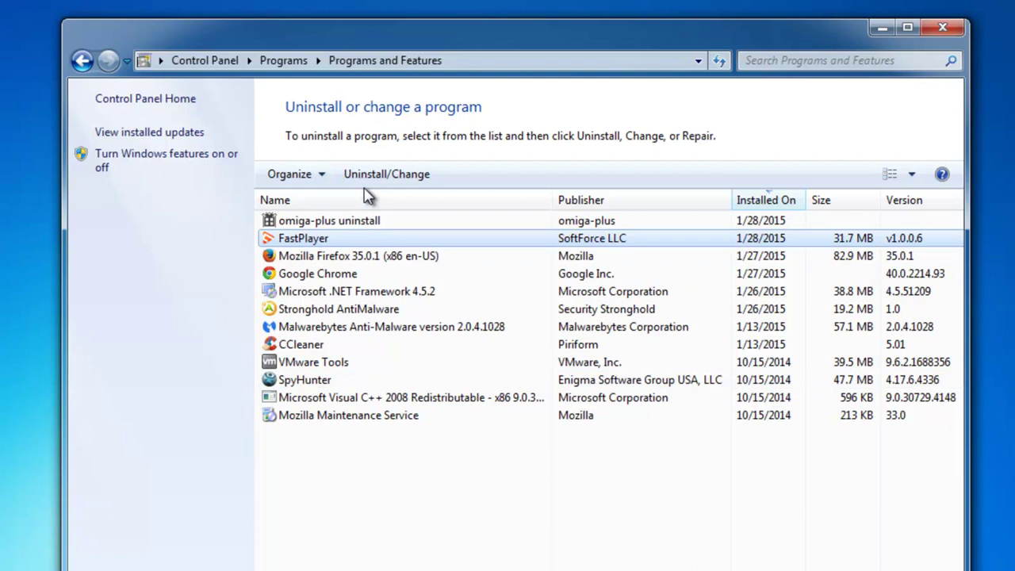
click(293, 222)
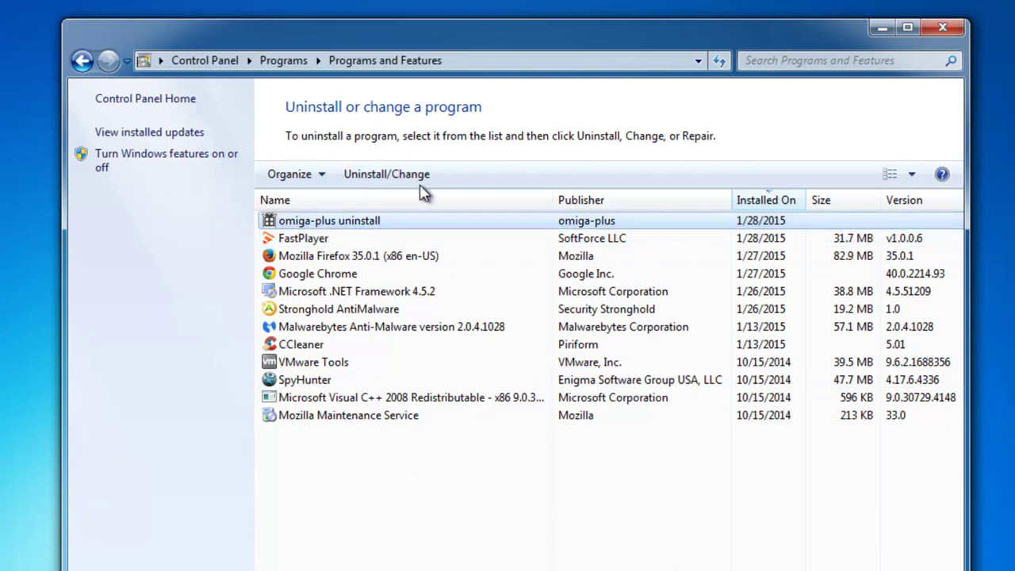
click(403, 173)
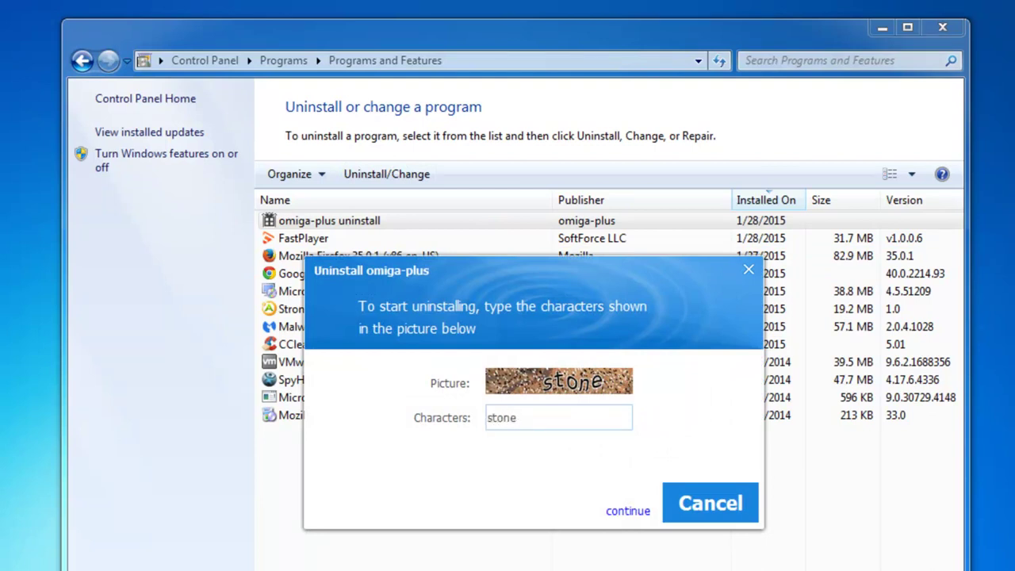
click(639, 512)
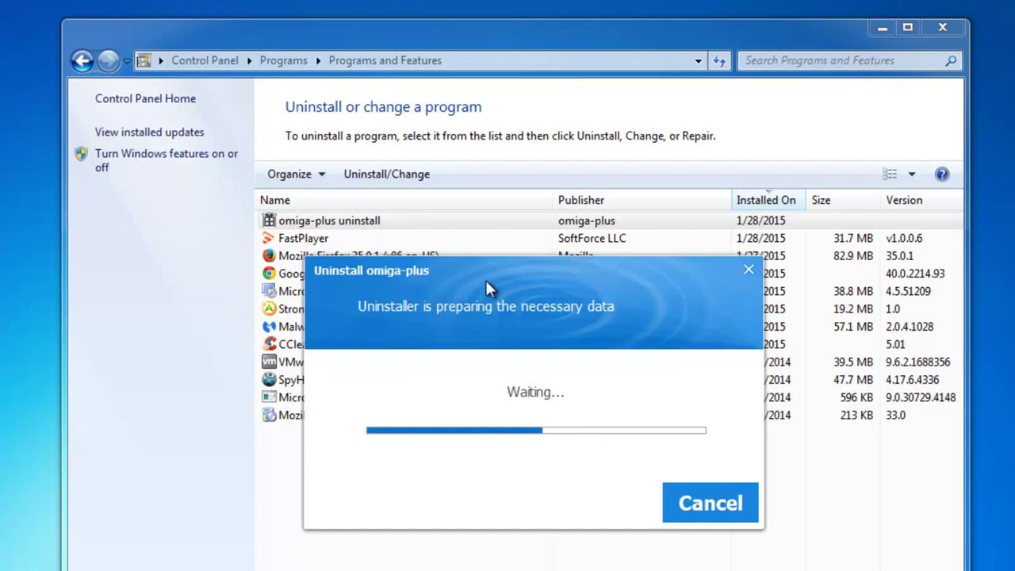
drag(487, 288, 501, 306)
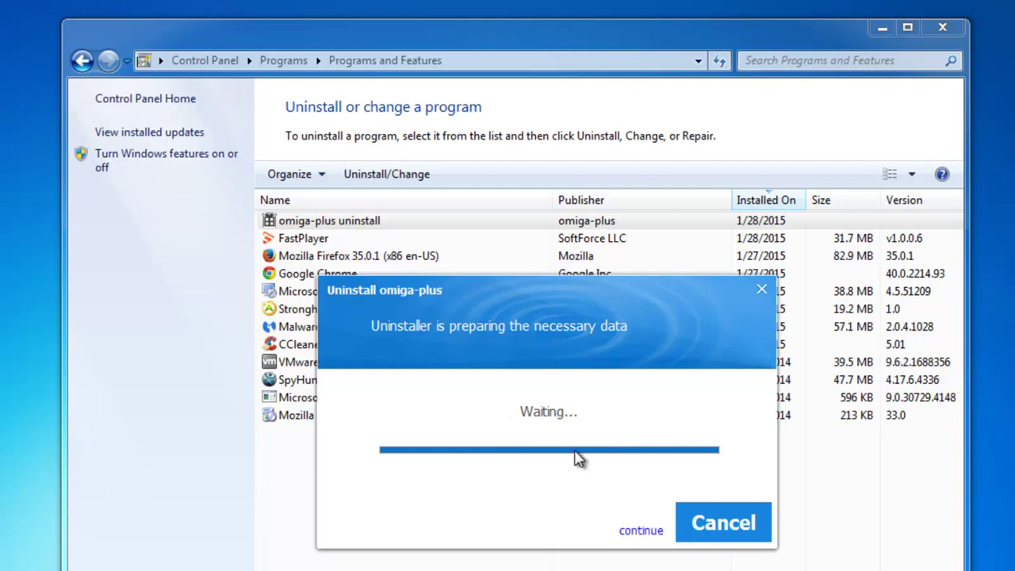
click(641, 533)
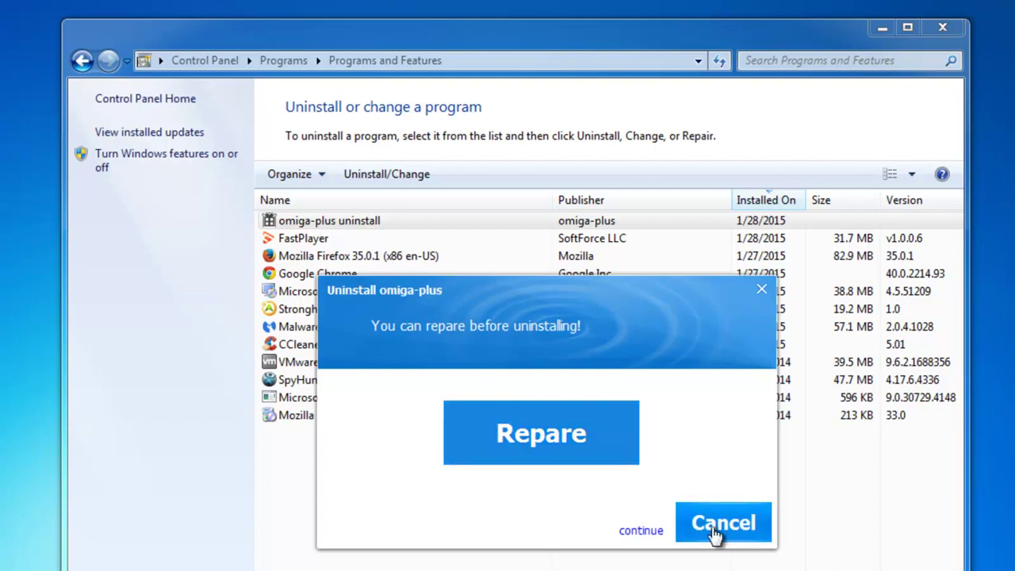
click(647, 536)
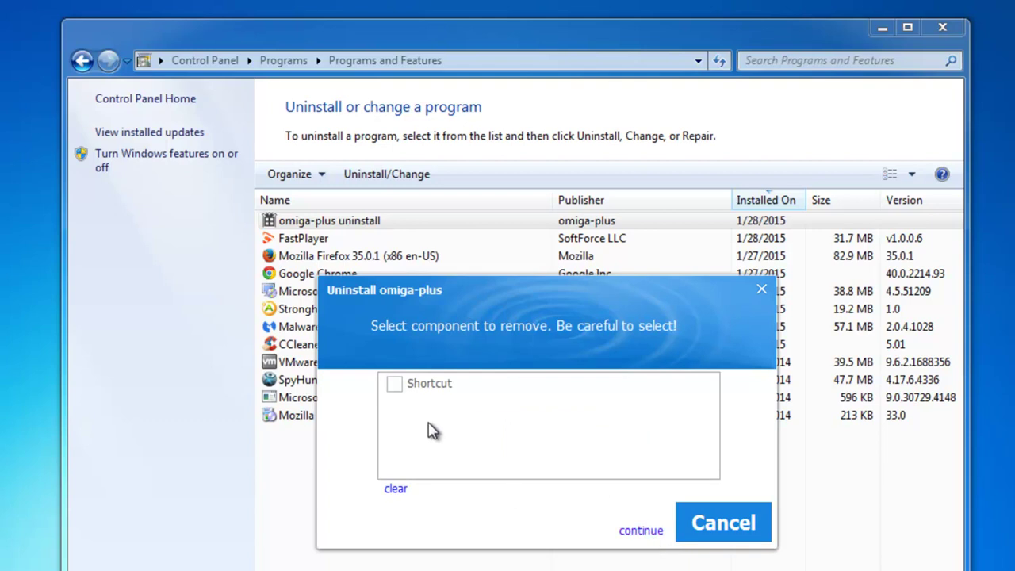
Step: Choose the Shortcut component for removal, confirm its removal, and finish the omiga-plus uninstallation
click(396, 388)
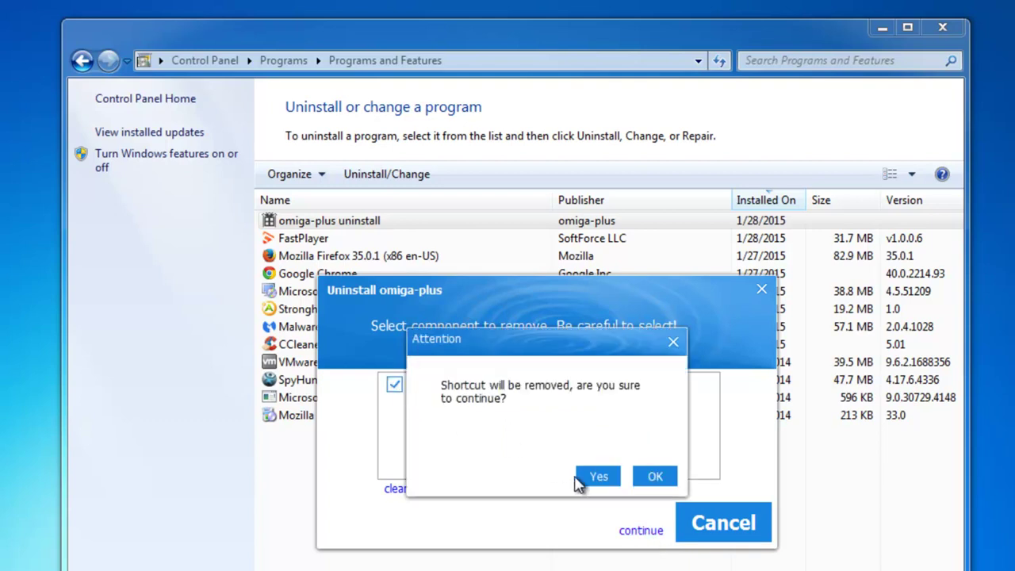
click(600, 482)
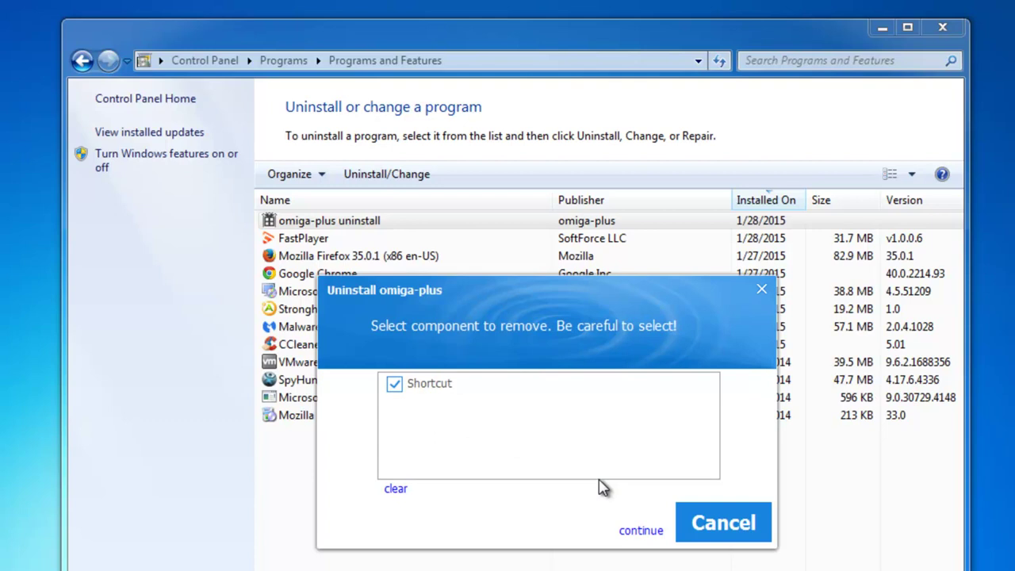
click(642, 533)
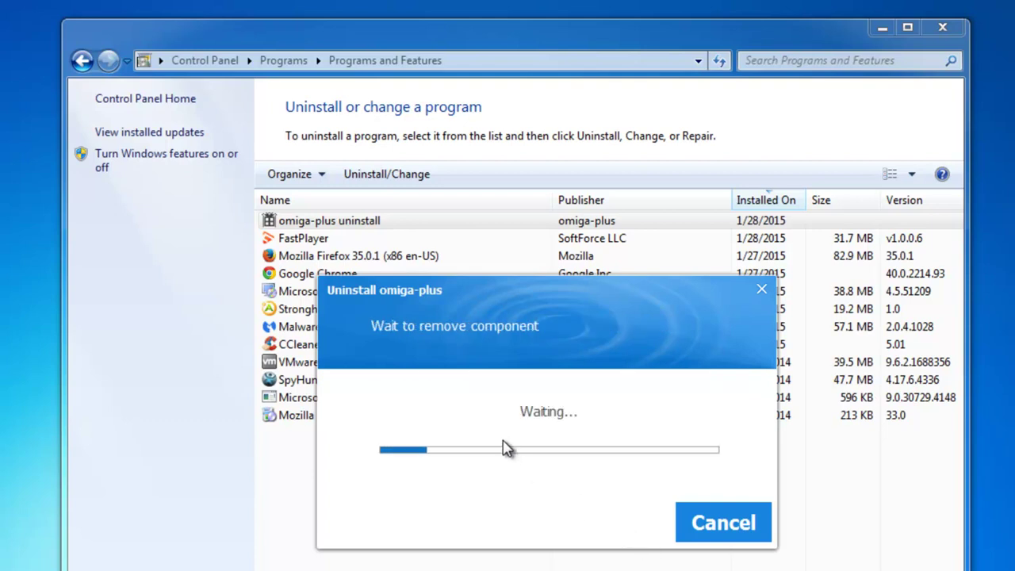
drag(446, 292, 445, 308)
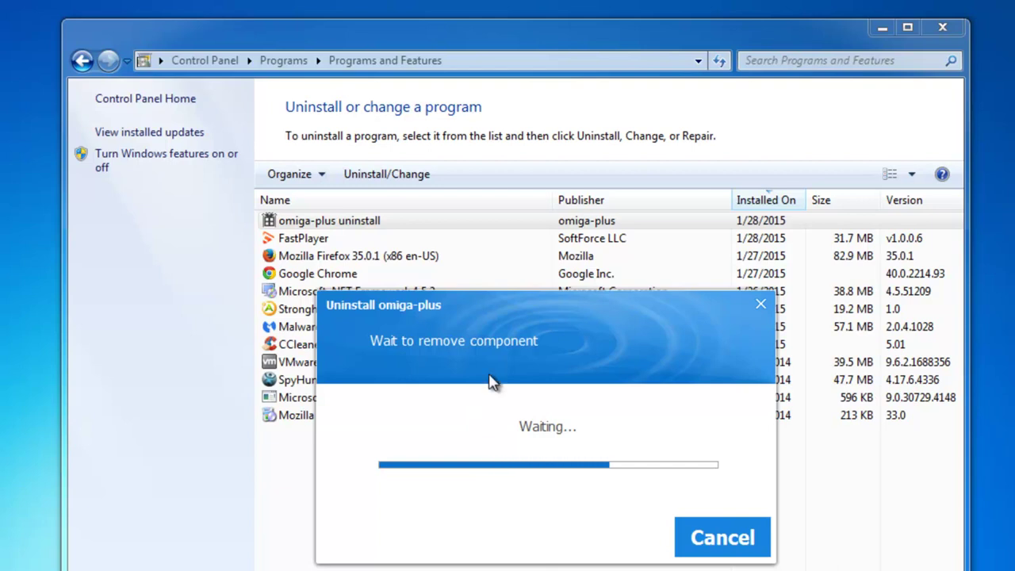
drag(476, 323, 485, 320)
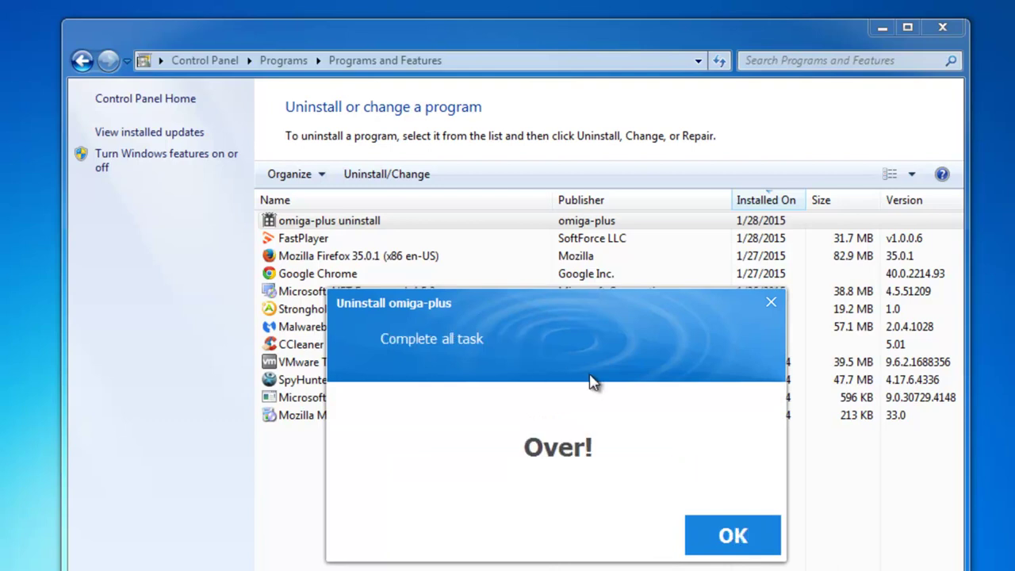
click(706, 530)
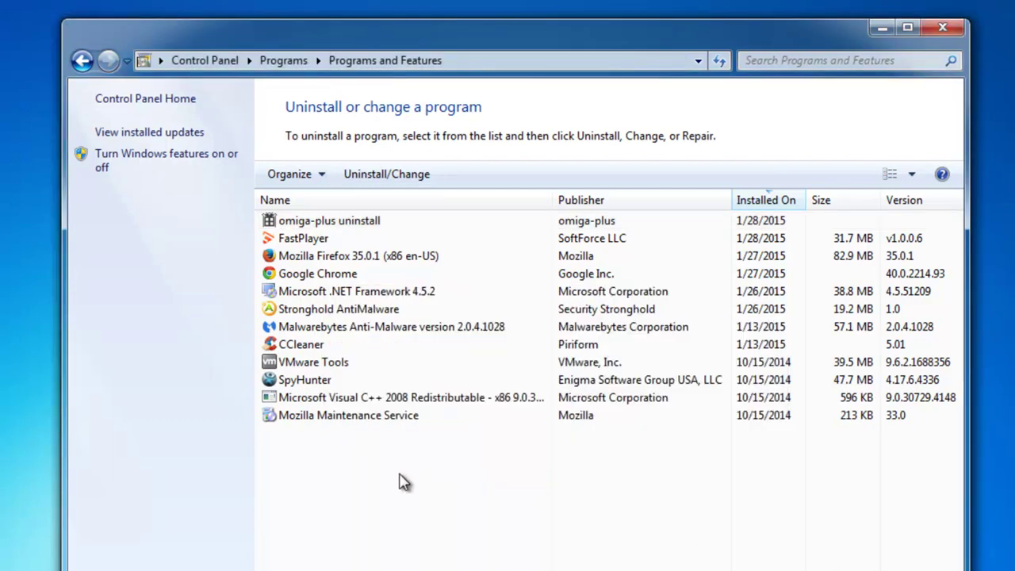
Step: Start uninstalling FastPlayer from the list of installed programs and choose English as the uninstaller language
click(294, 225)
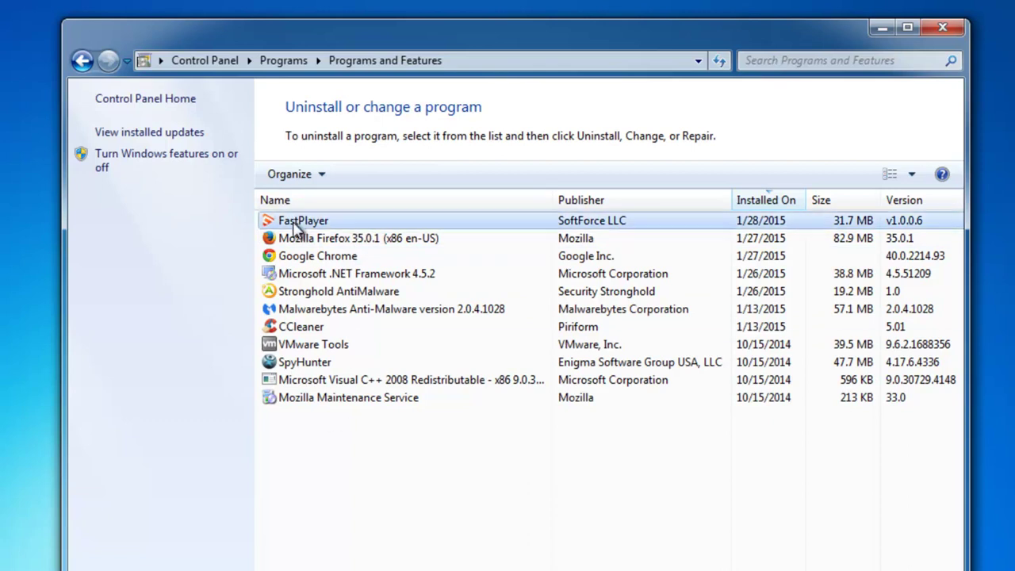
click(374, 175)
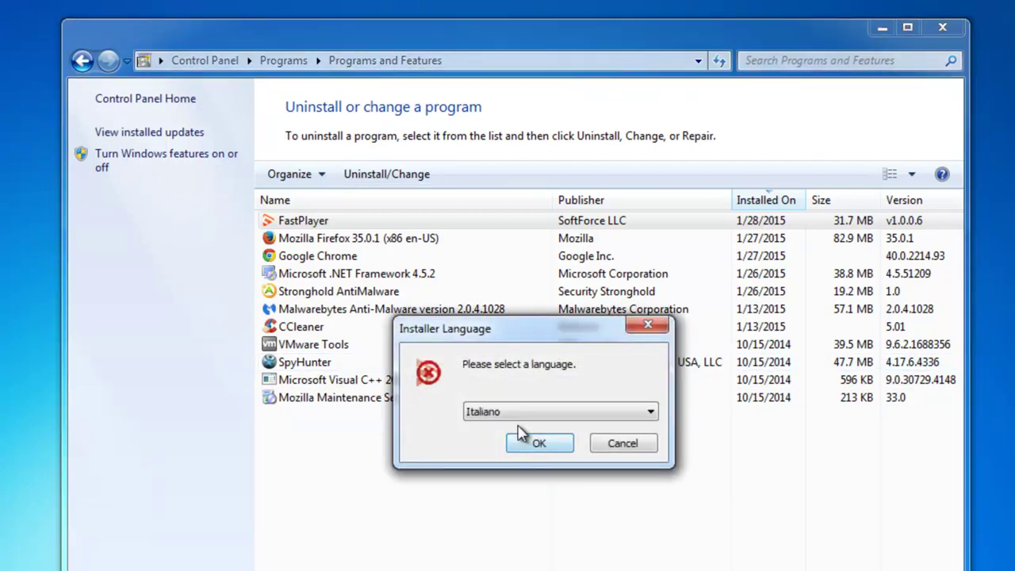
click(511, 415)
click(482, 440)
click(527, 447)
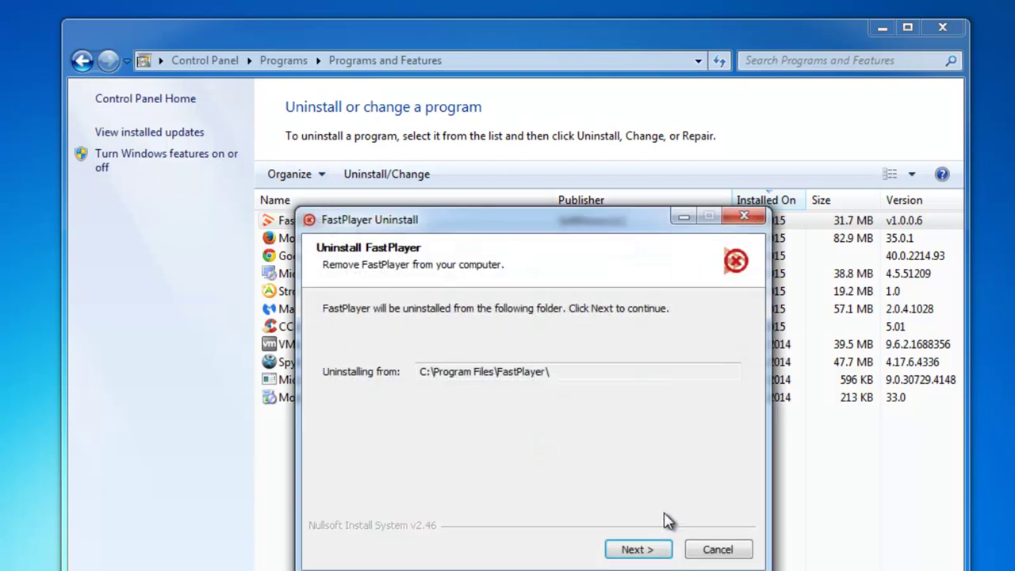
Step: Run the FastPlayer uninstallation, choose to reboot manually later, and finish the wizard
click(654, 552)
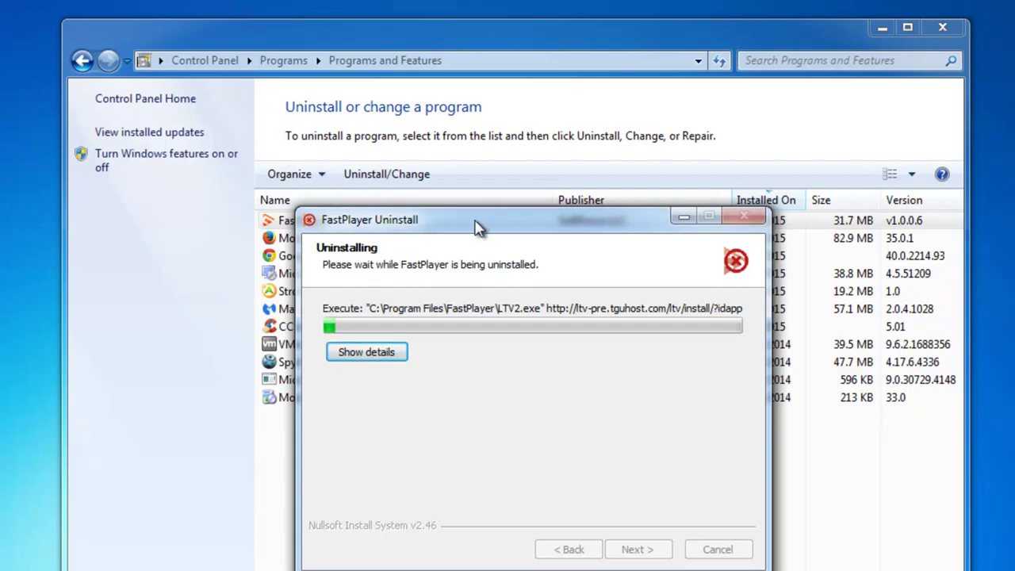
drag(478, 227, 491, 226)
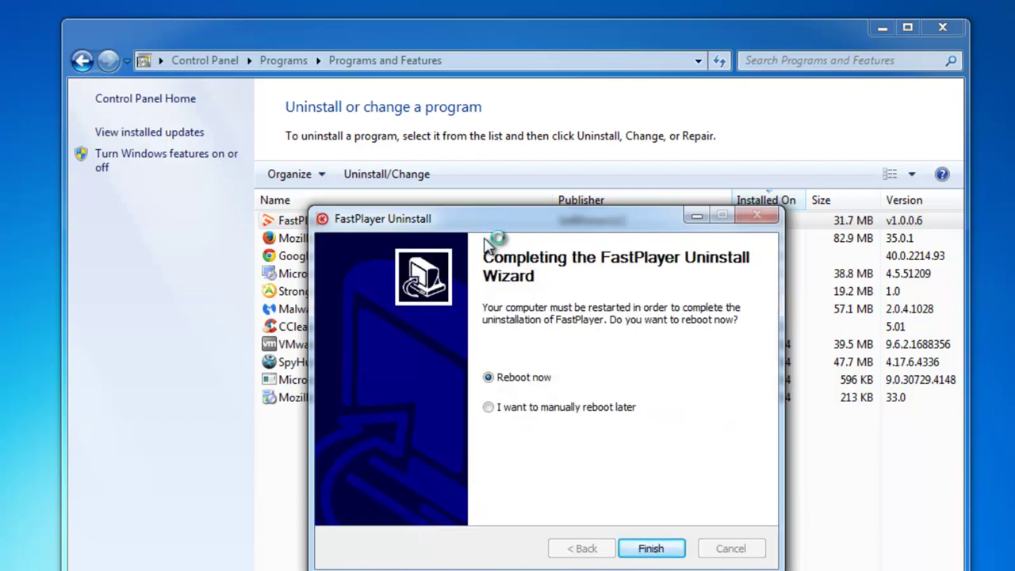
click(492, 412)
click(651, 549)
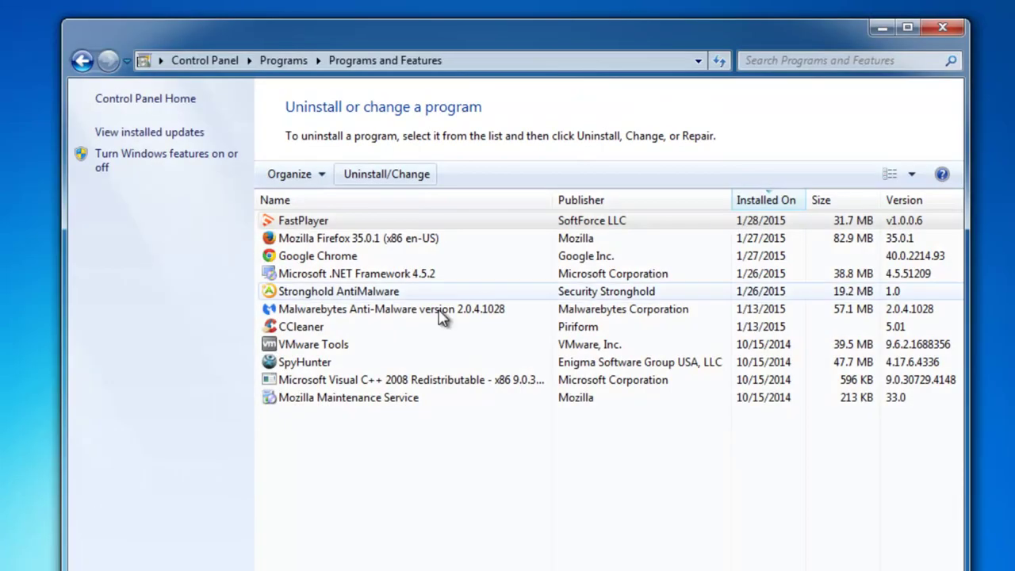
Step: Check the remaining installed programs, reverse their sorting by installation date, and close the Programs and Features window
click(309, 367)
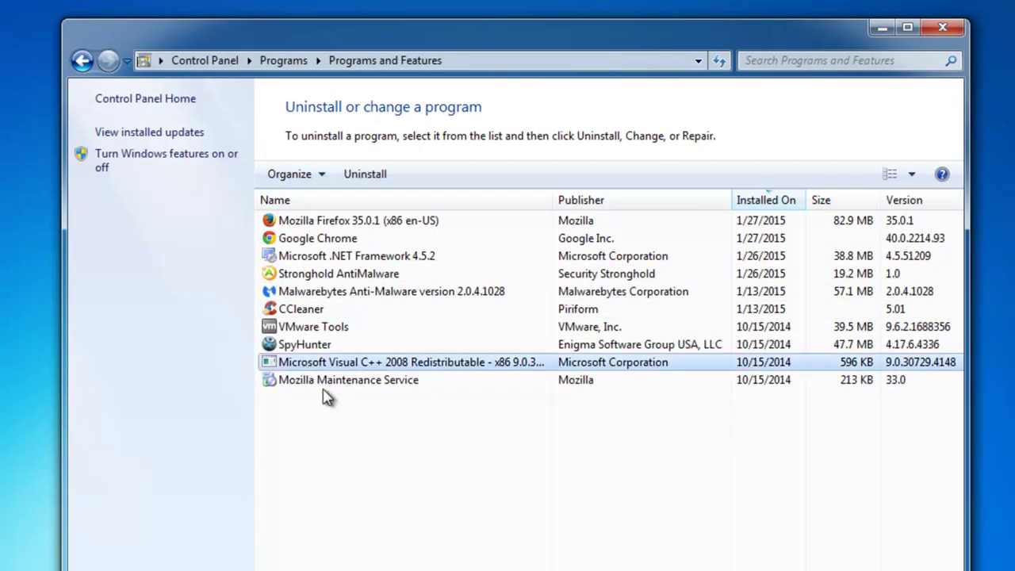
click(333, 405)
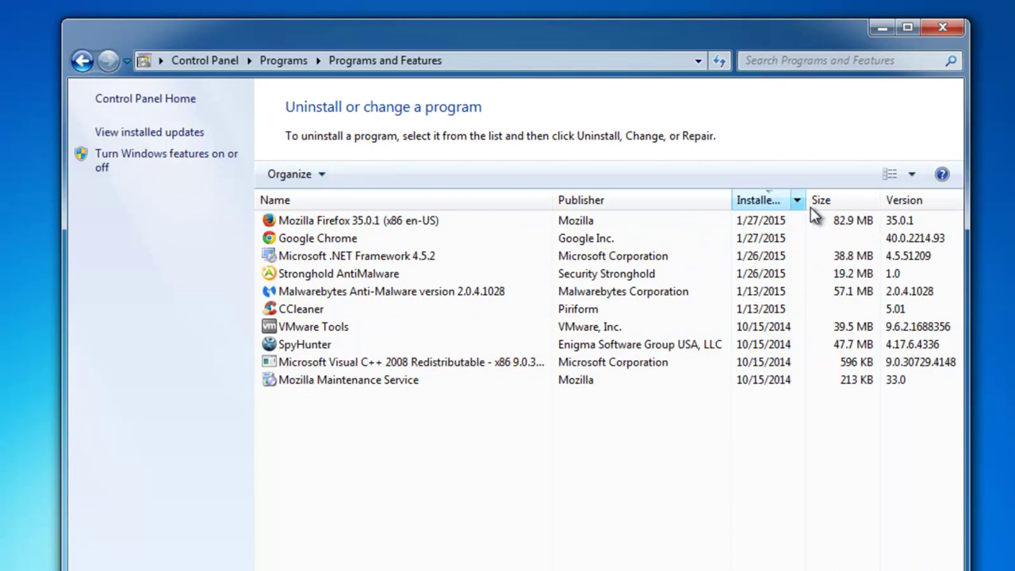
click(768, 201)
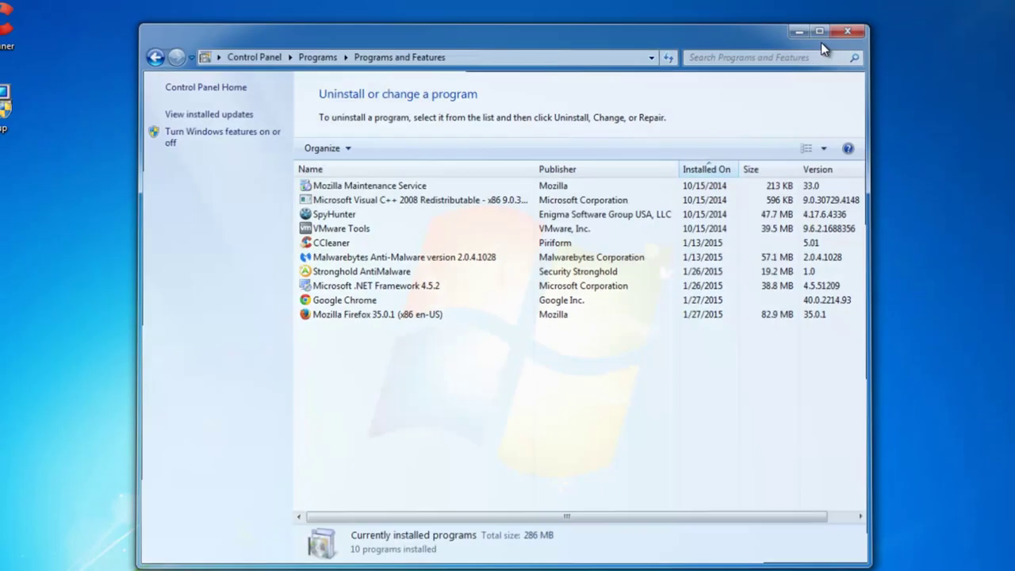
Step: Refresh the desktop and open Malwarebytes Anti-Malware
right_click(269, 221)
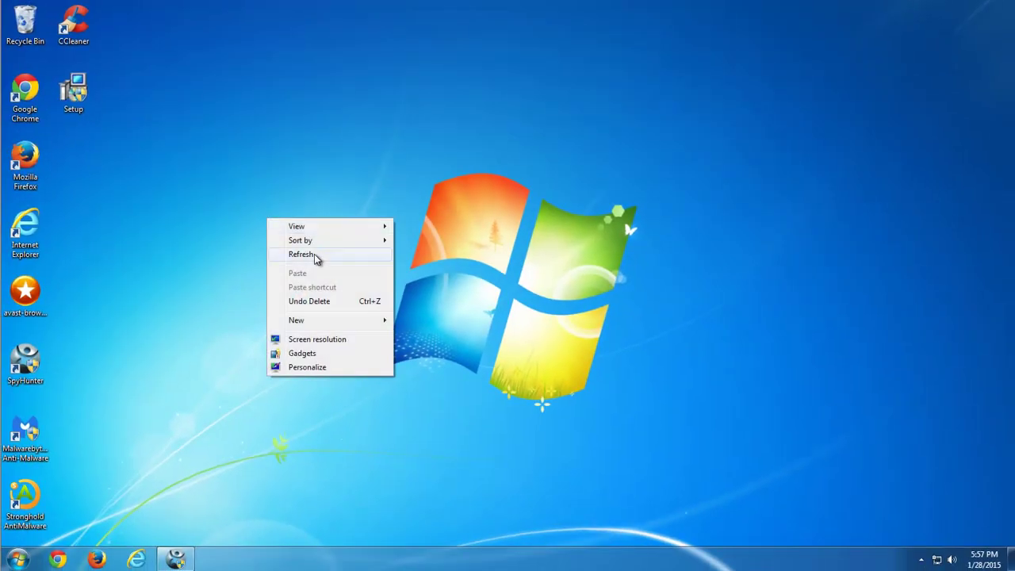
click(317, 255)
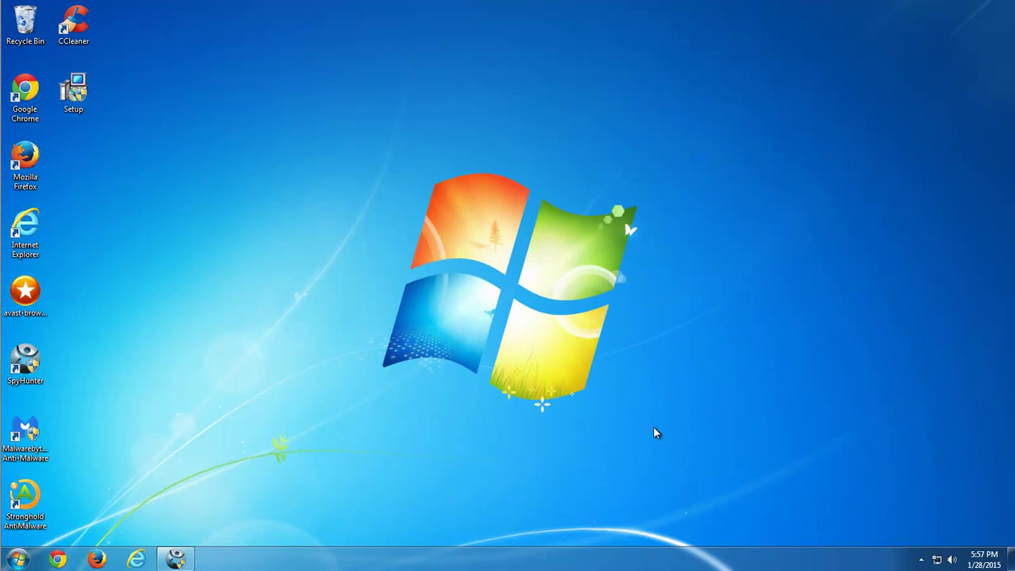
click(921, 560)
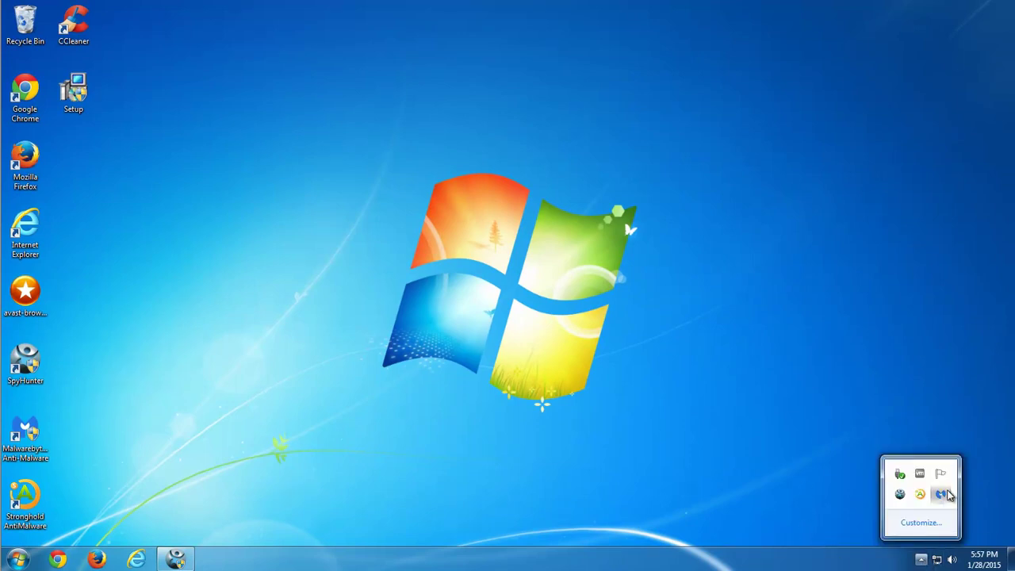
double_click(941, 496)
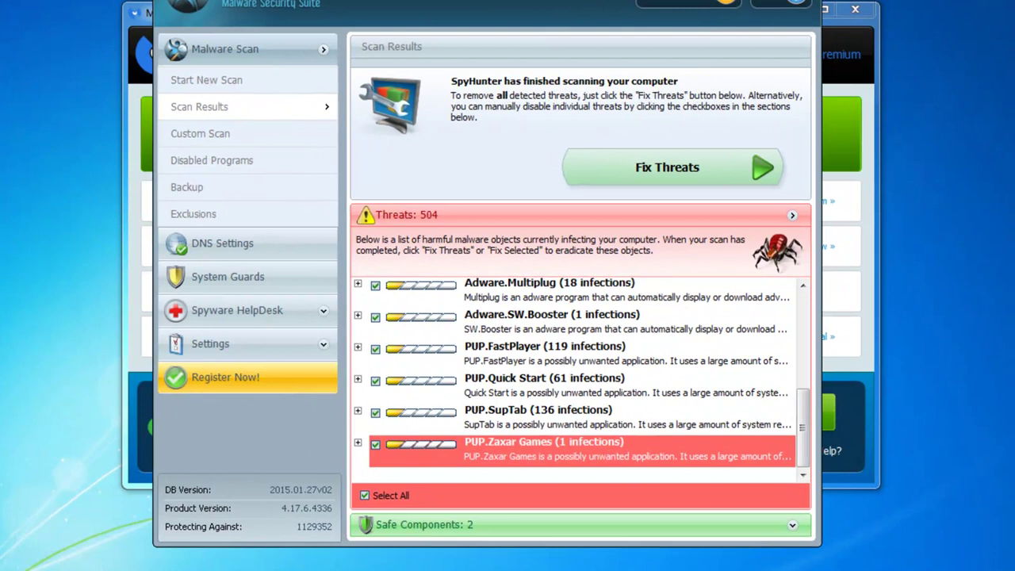
Step: Examine the detected threats in SpyHunter's scan results, including the isearch.omiga-plus.com, Oursearching.com, PUP.FastPlayer and PUP.Quick Start entries
drag(803, 432, 817, 325)
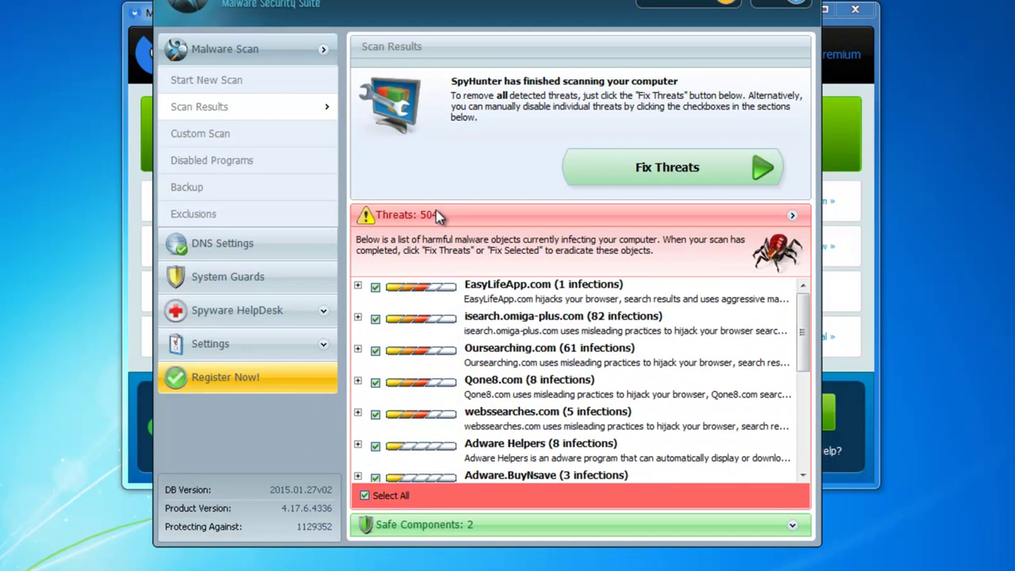
click(518, 320)
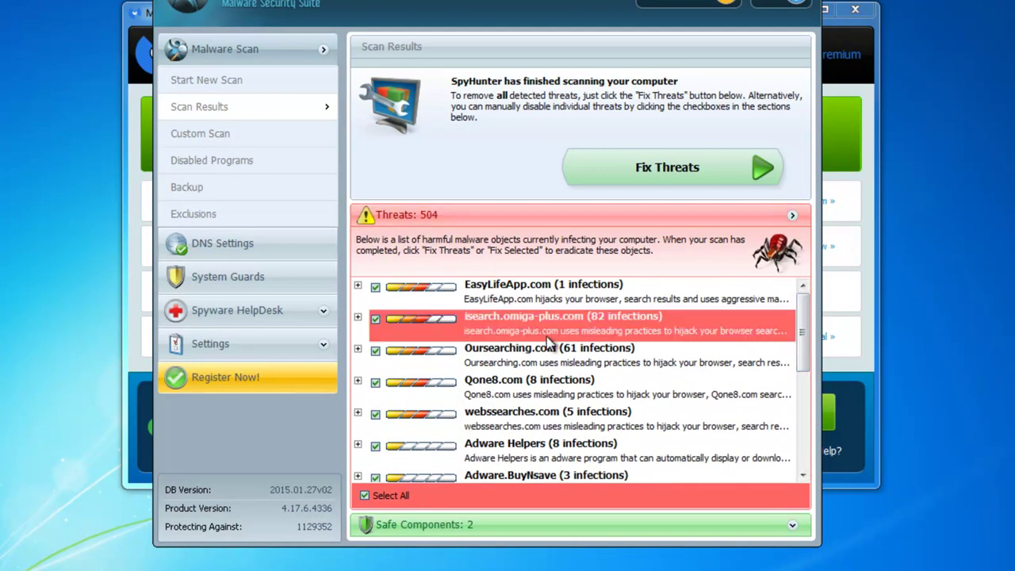
click(521, 365)
scroll(513, 362, down, 3)
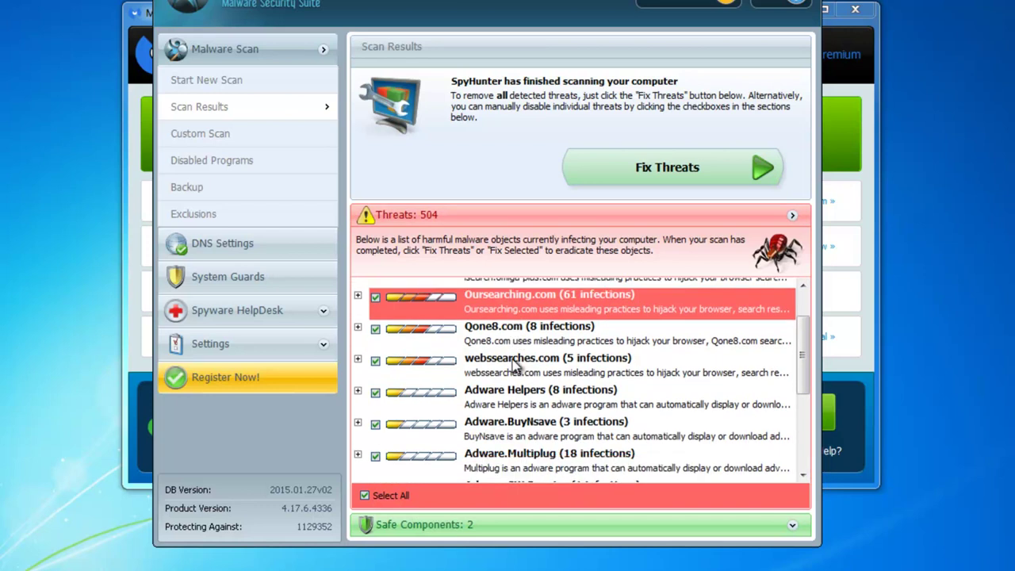
scroll(514, 365, down, 3)
click(507, 444)
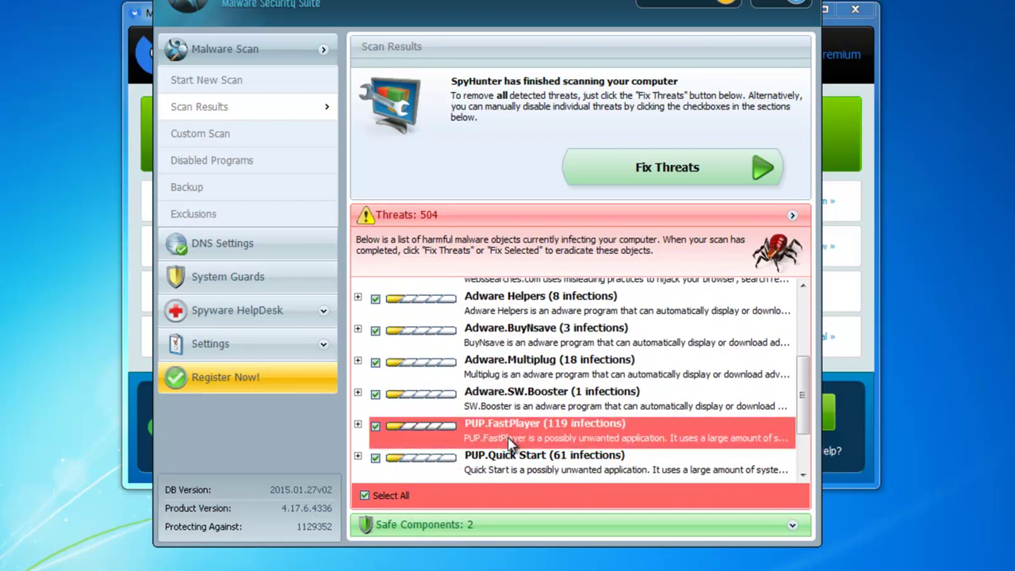
click(517, 460)
scroll(517, 460, down, 3)
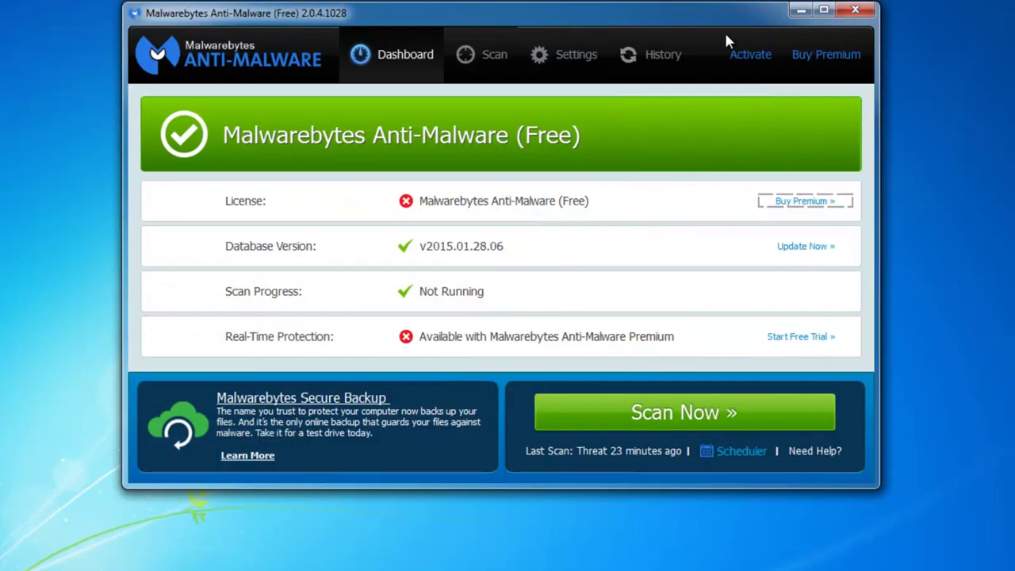
Step: Scan the computer with Malwarebytes Anti-Malware, quarantine all detected items, and close the program window
click(634, 416)
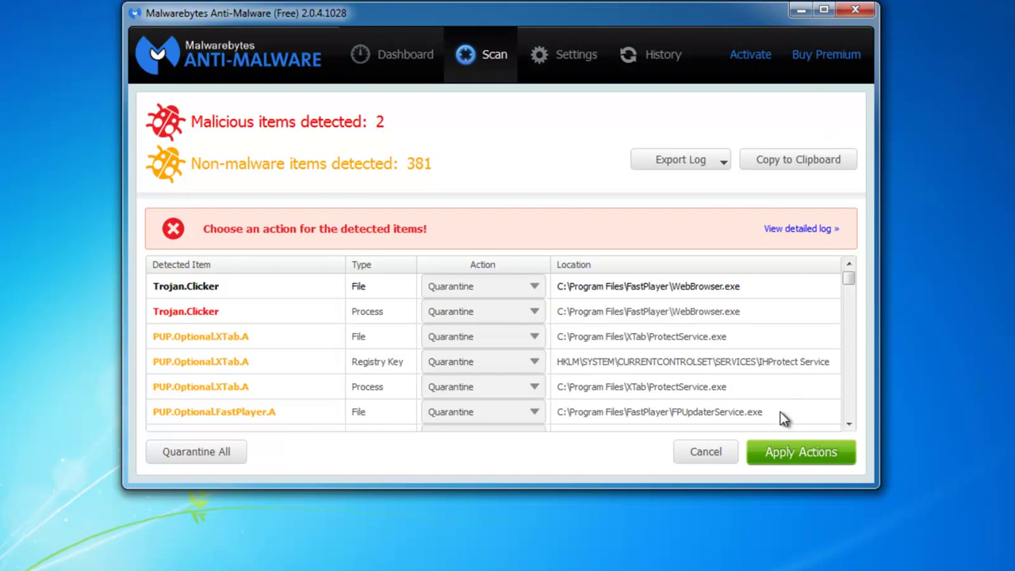
click(777, 455)
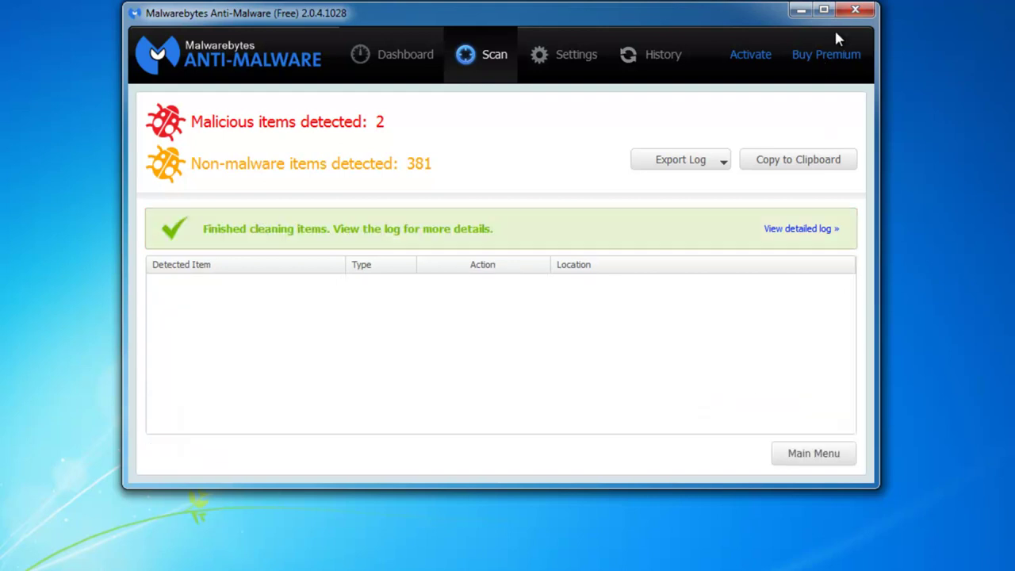
click(856, 9)
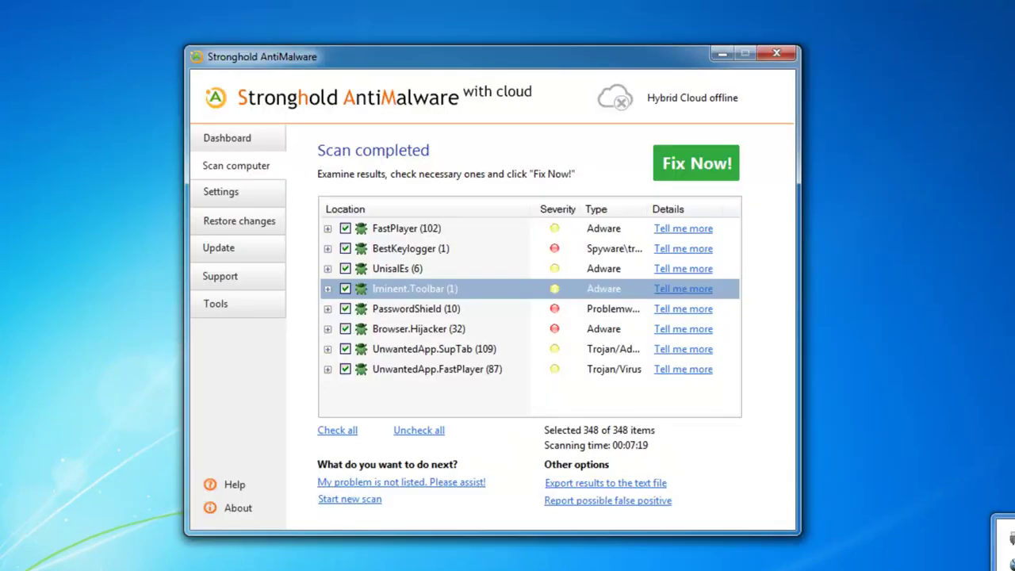
Step: Fix all checked items in the Stronghold AntiMalware scan results and close its window
drag(353, 56, 332, 34)
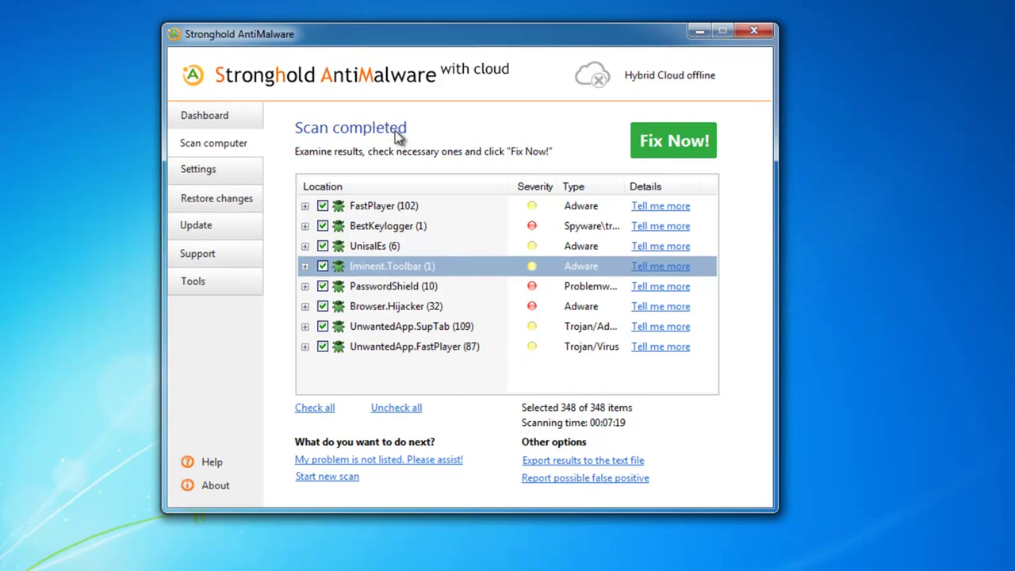
click(678, 140)
click(568, 300)
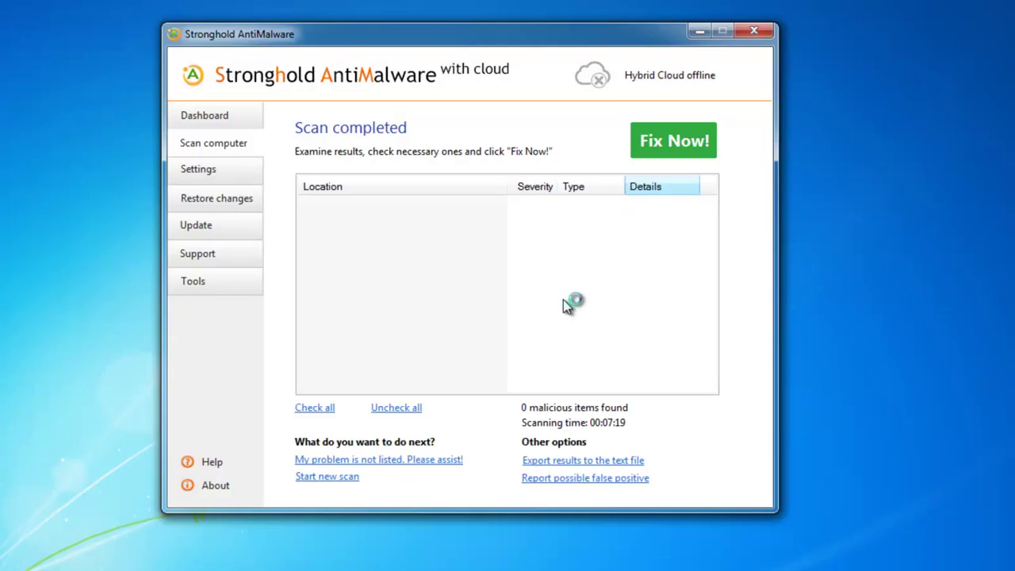
click(753, 32)
Step: Refresh the desktop and exit Stronghold AntiMalware and SpyHunter, which are still running in the background
right_click(232, 167)
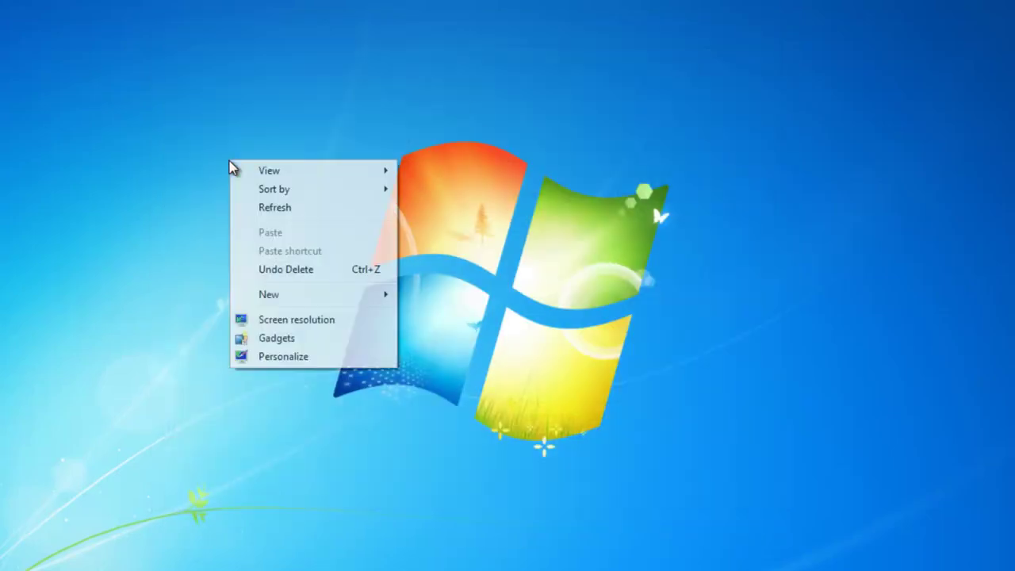
click(274, 209)
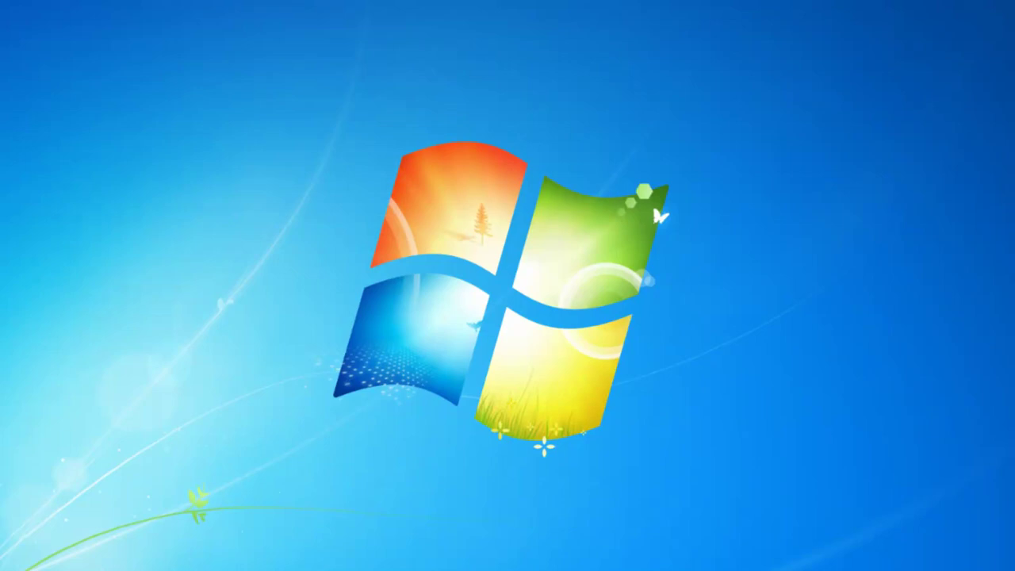
click(921, 559)
right_click(919, 494)
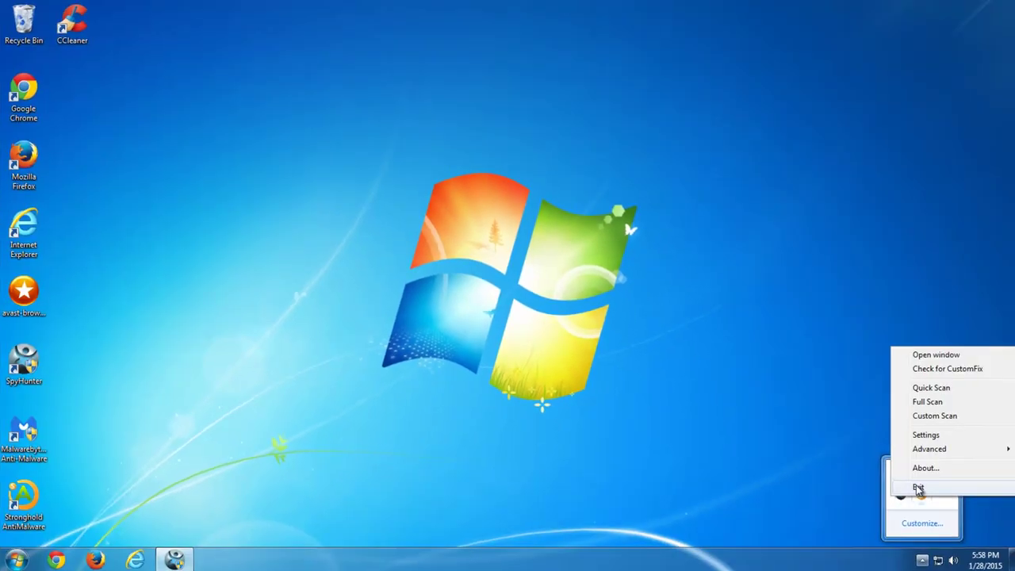
click(917, 486)
right_click(901, 494)
click(919, 484)
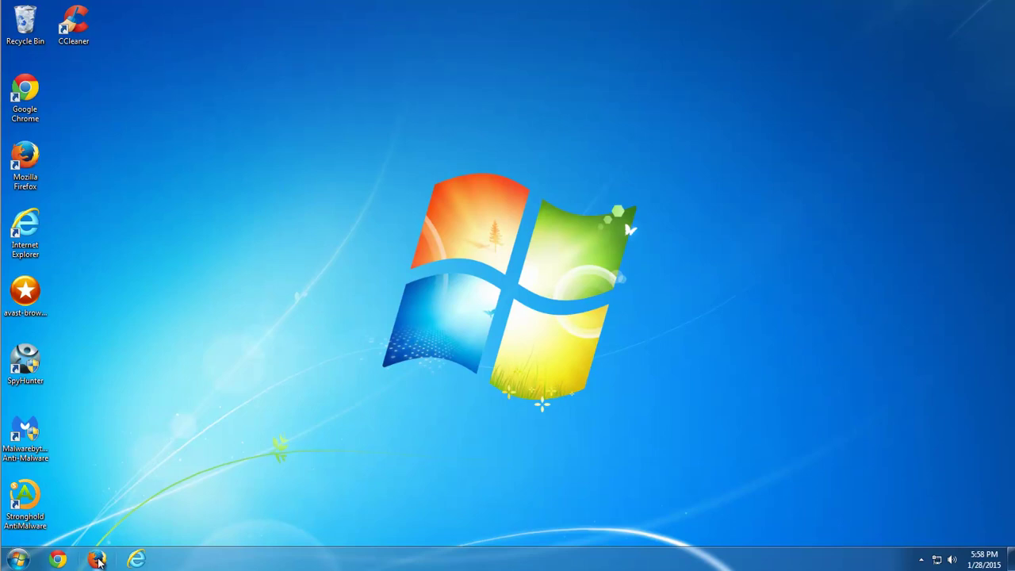
Step: Open Firefox, check its installed plugins and extensions for unwanted add-ons, and close the browser
click(96, 560)
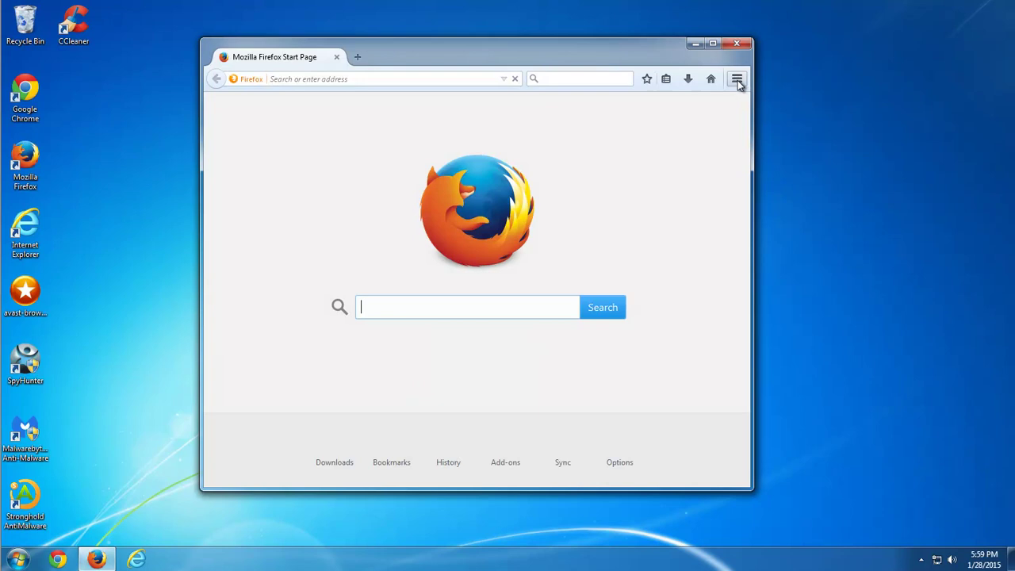
click(736, 78)
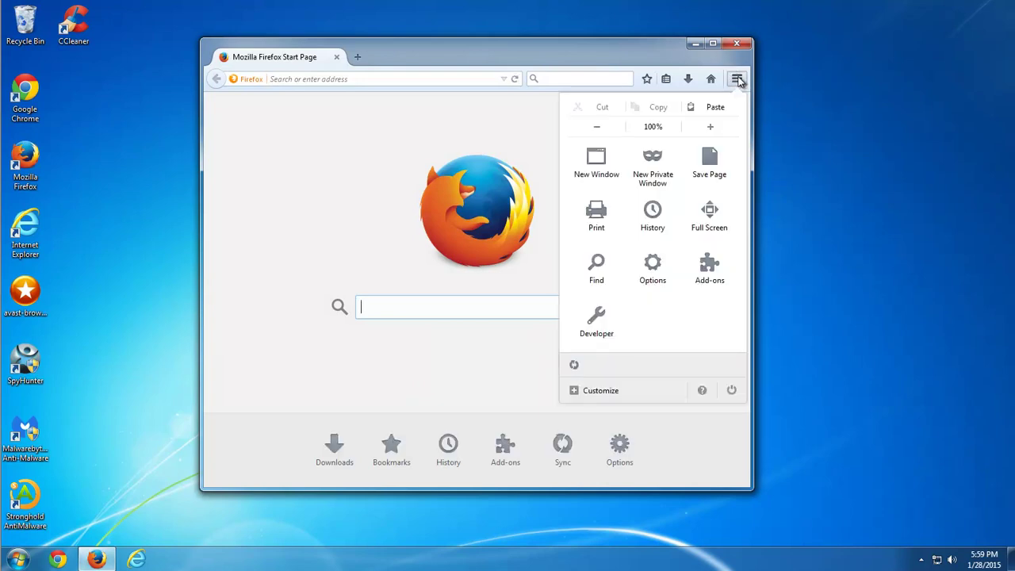
click(707, 273)
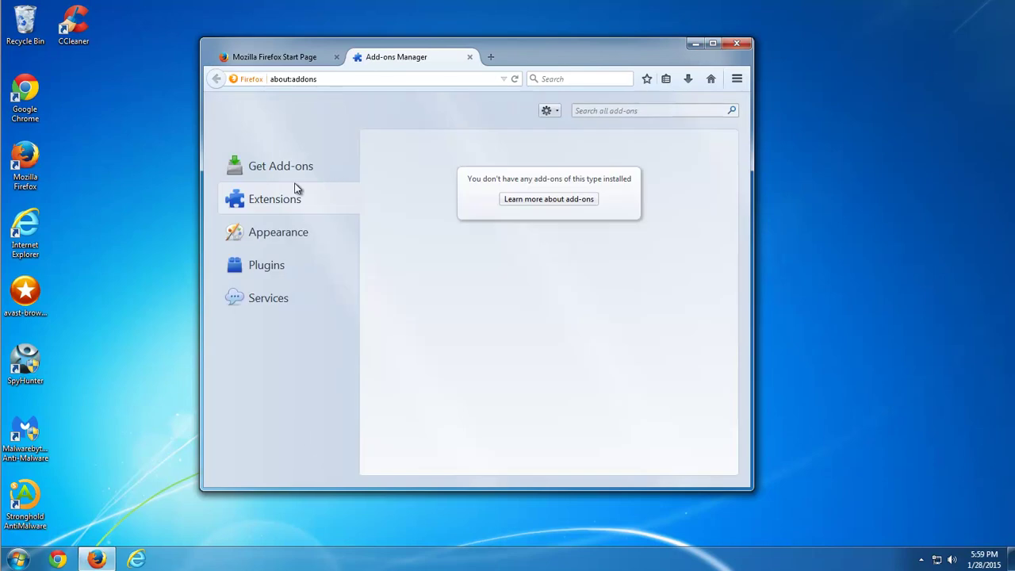
click(273, 278)
click(277, 208)
click(738, 47)
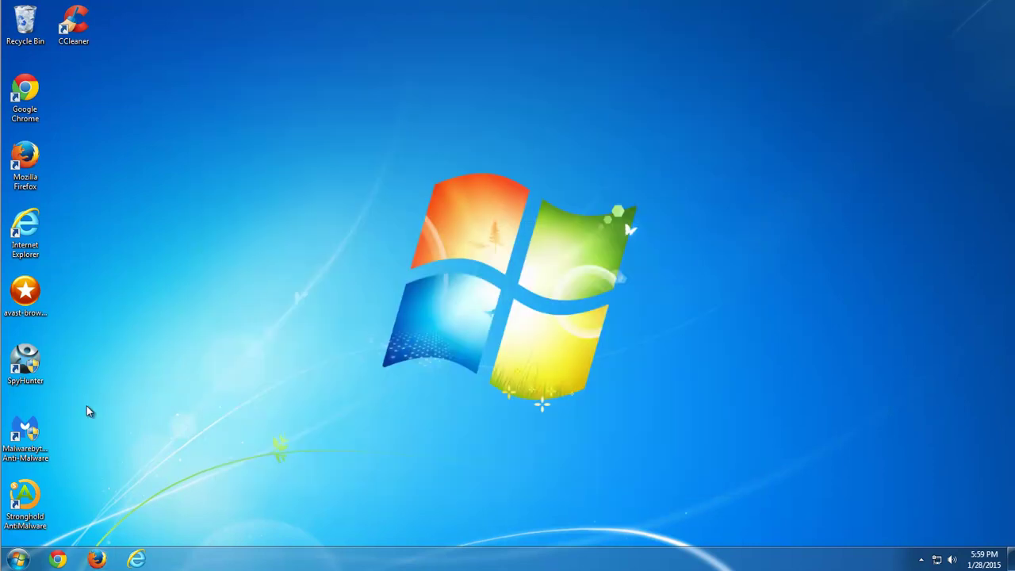
Step: Open Google Chrome, check its installed extensions through the settings page, and close the extensions page
click(66, 557)
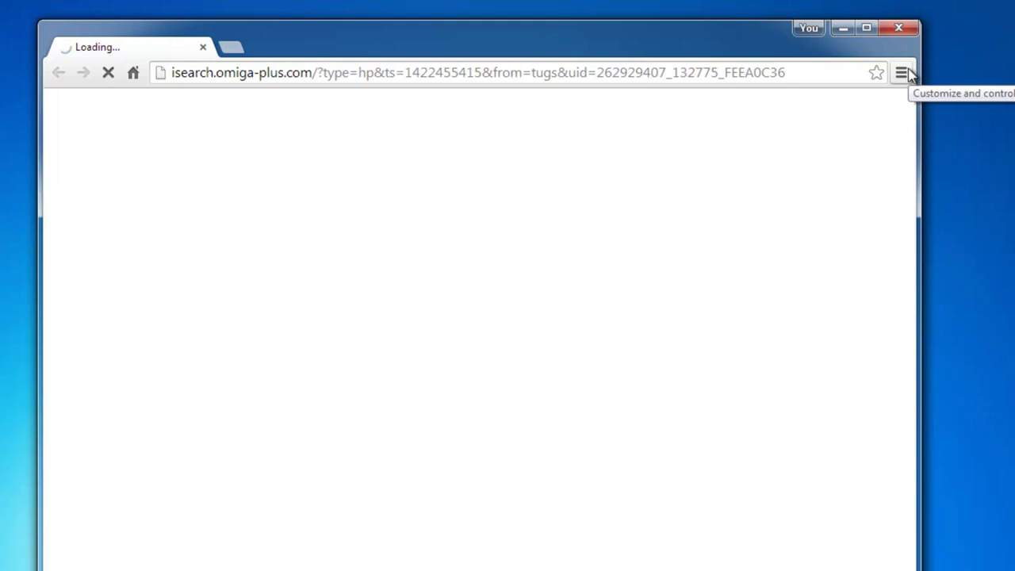
click(902, 72)
click(722, 384)
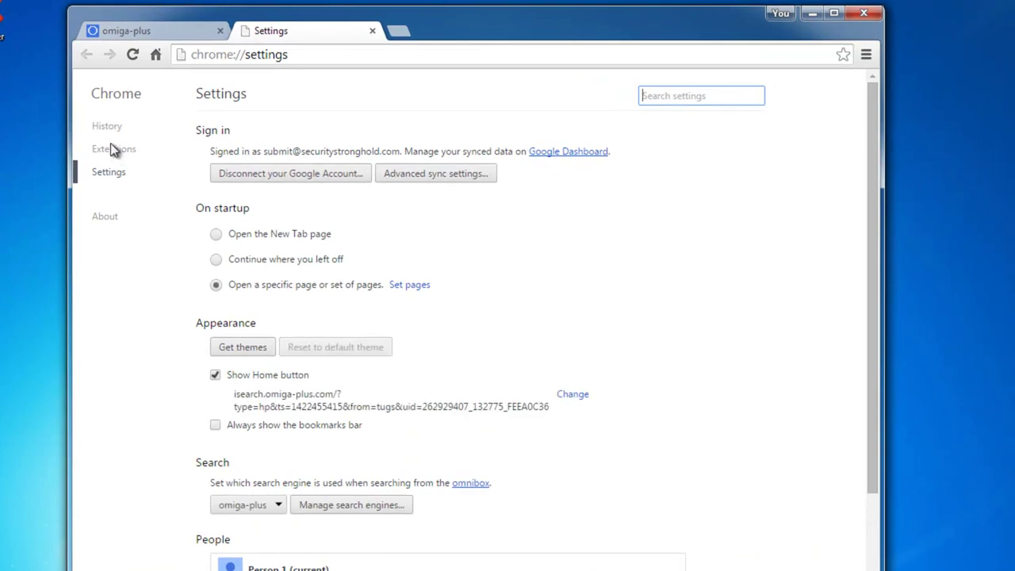
click(176, 134)
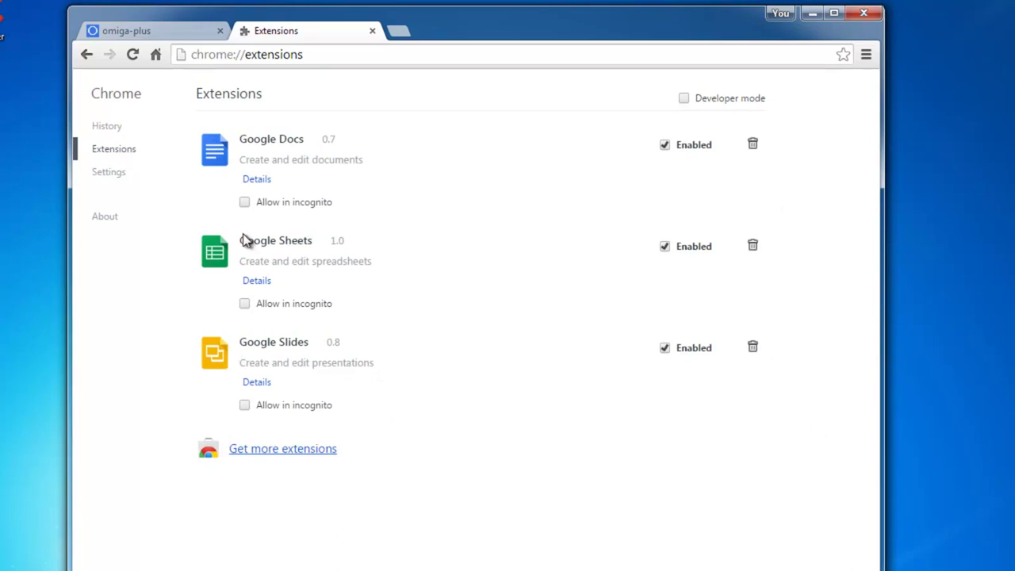
click(373, 31)
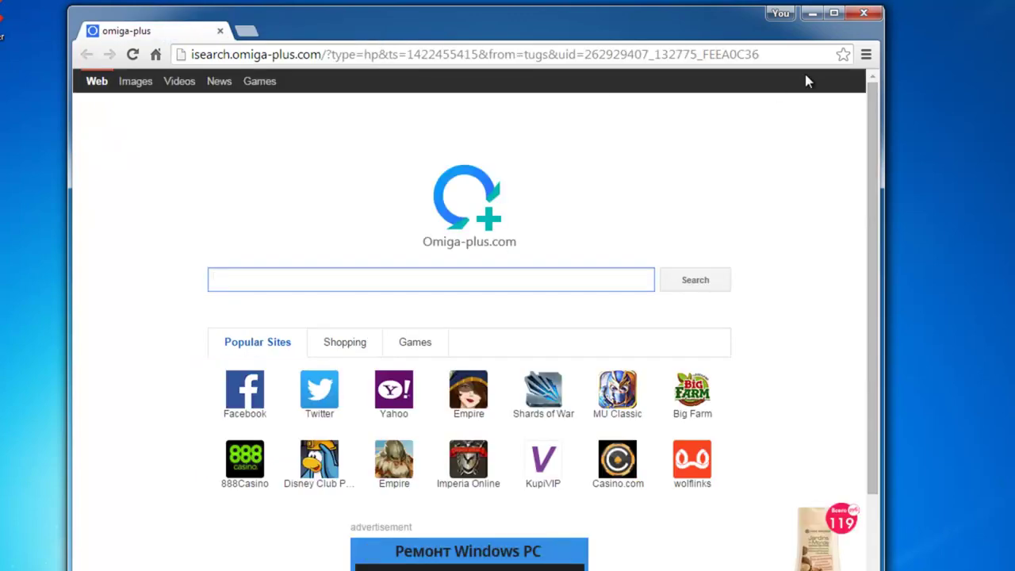
Step: Close Chrome, run the Avast Browser Cleanup tool as administrator and allow it to make changes
click(863, 13)
right_click(47, 226)
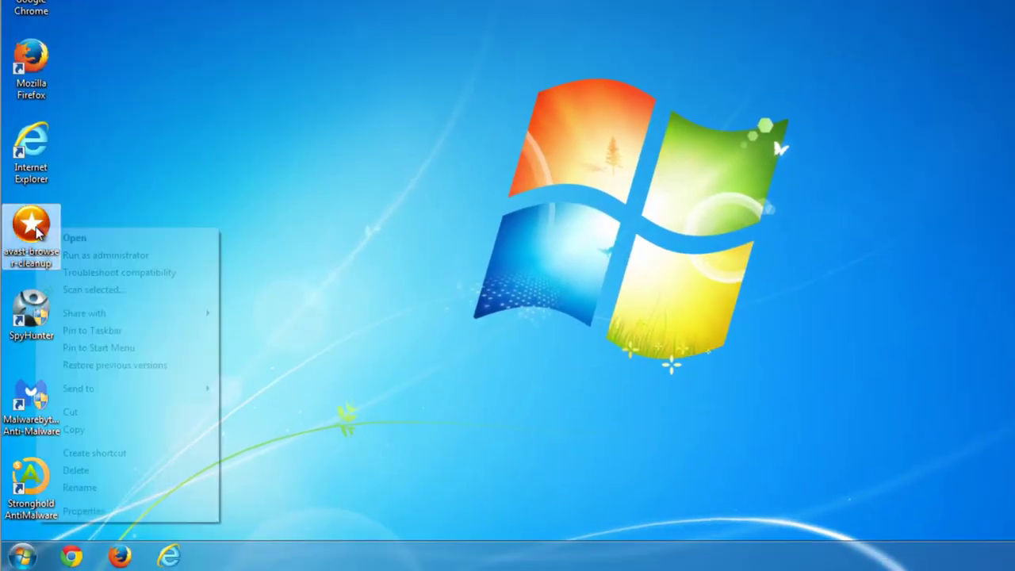
click(84, 256)
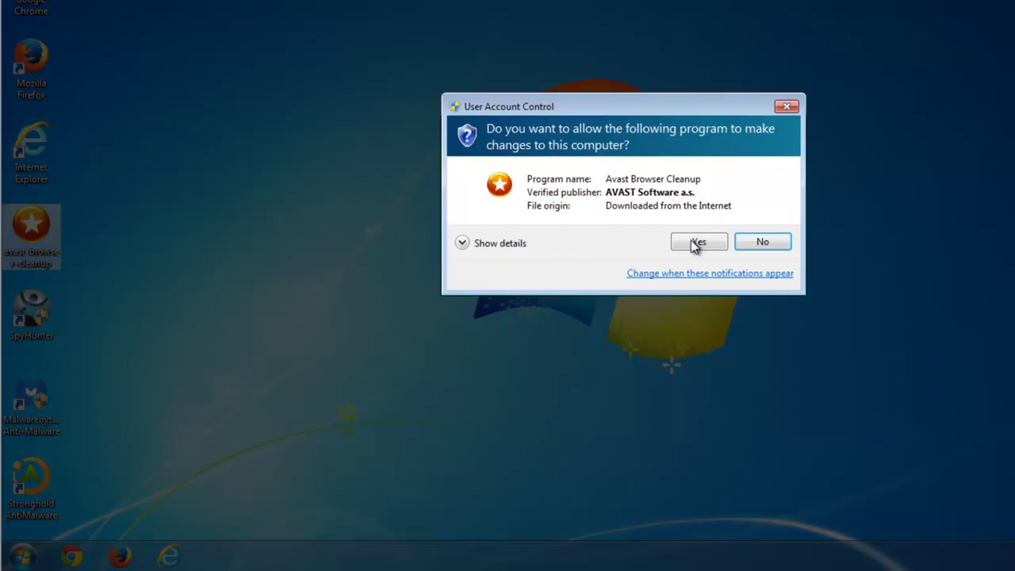
click(692, 240)
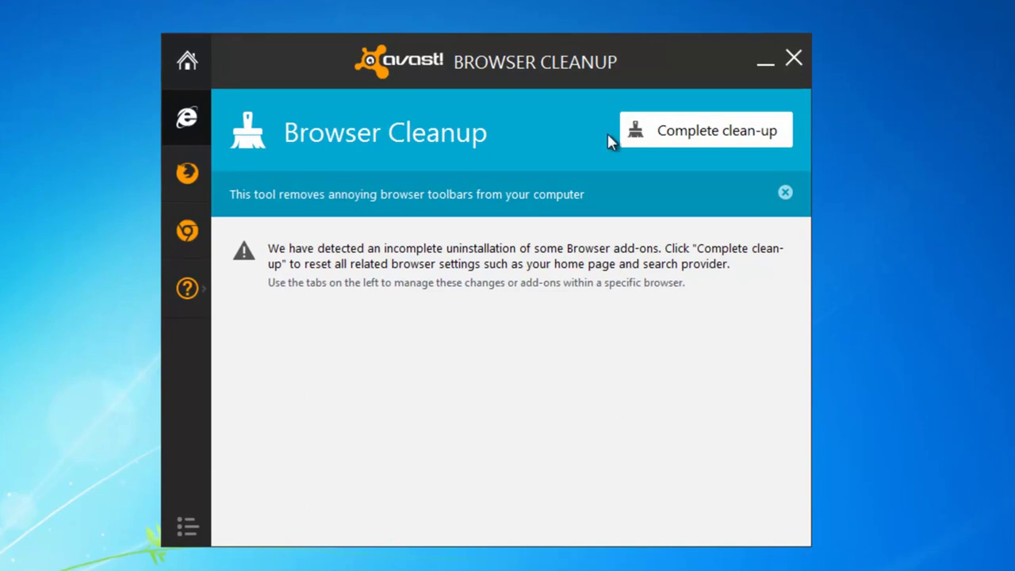
Step: Run the complete browser clean-up with the search provider and homepage set to Reset to original settings, and close the completion dialog
click(682, 134)
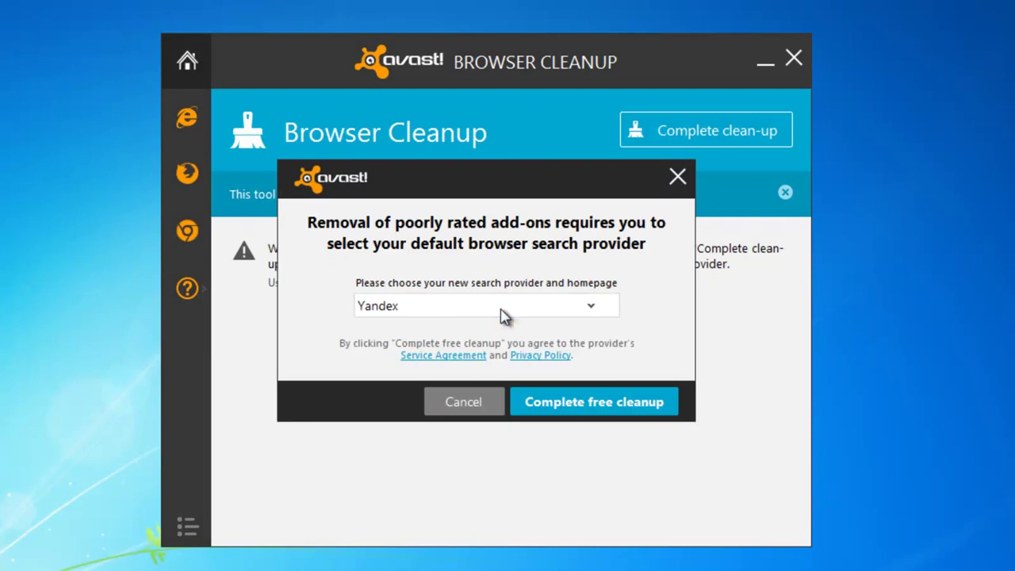
click(502, 315)
click(471, 365)
click(560, 402)
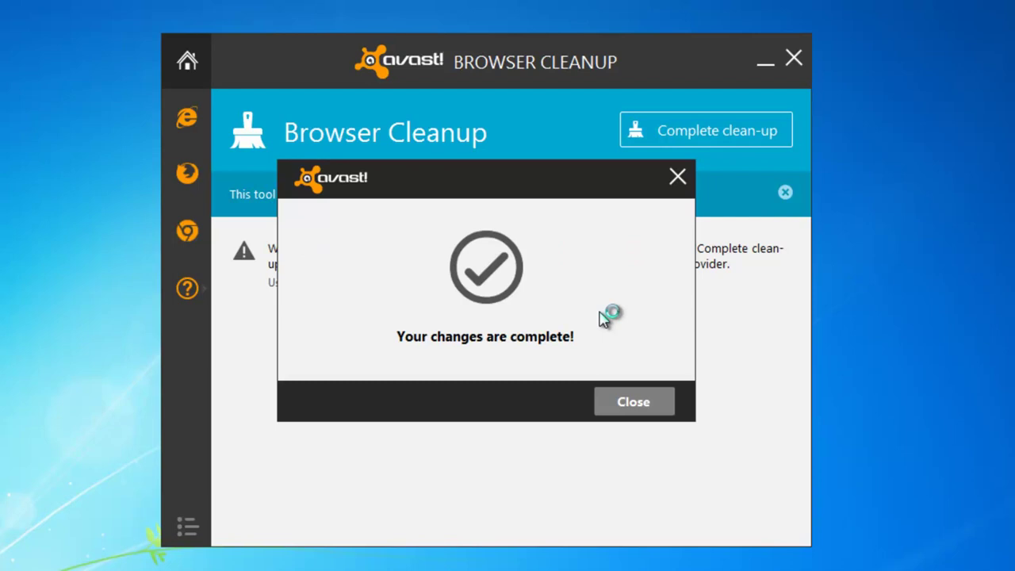
click(624, 405)
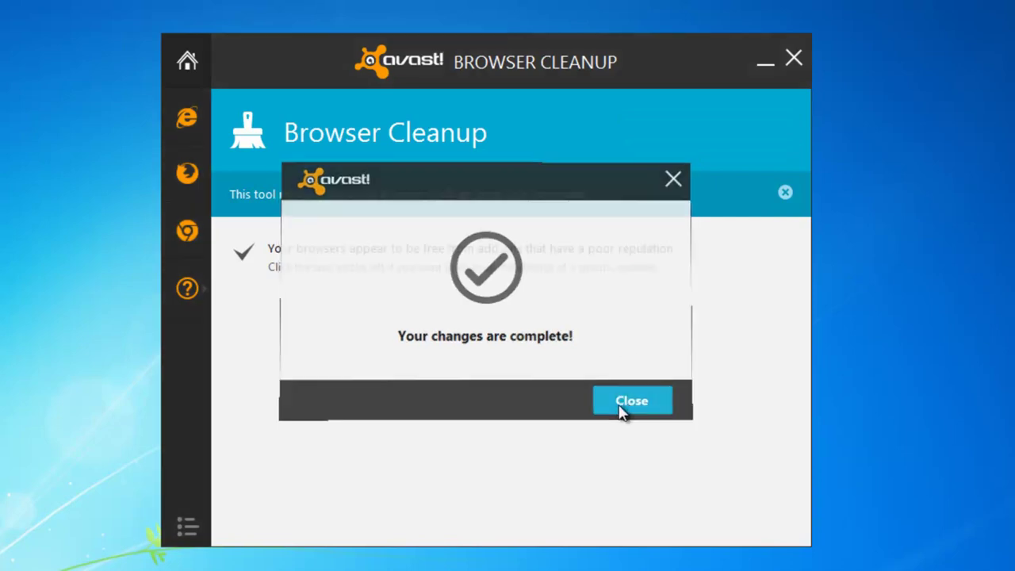
Step: Reset the Internet Explorer settings, choosing Reset to original settings for its search provider and homepage
click(180, 125)
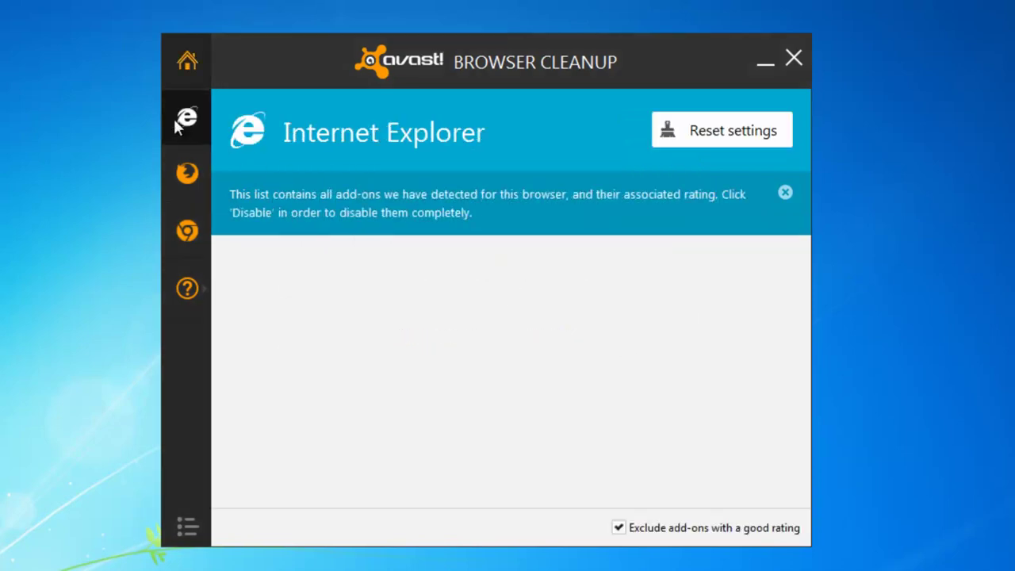
click(724, 128)
click(571, 309)
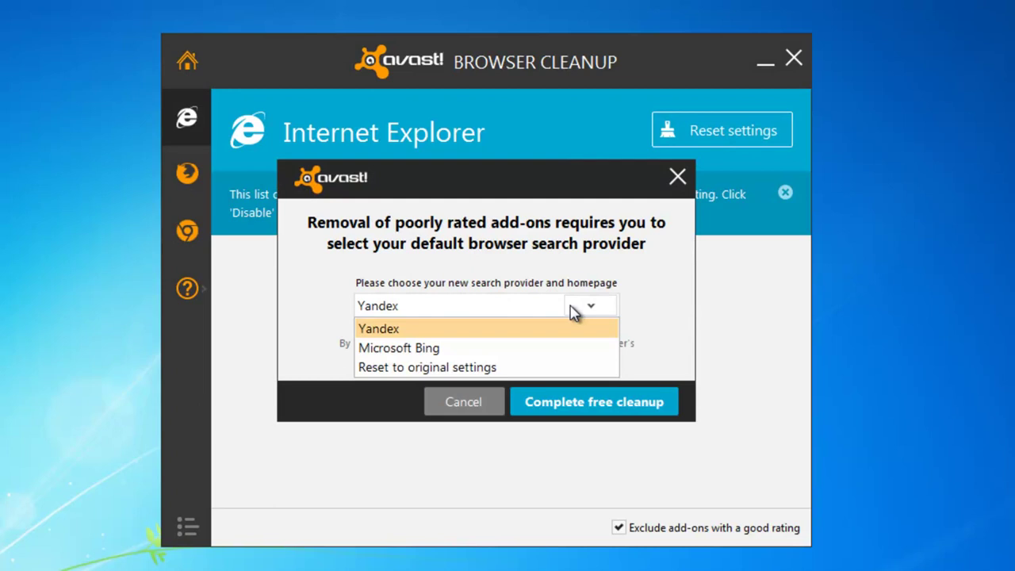
click(515, 368)
click(580, 404)
click(628, 401)
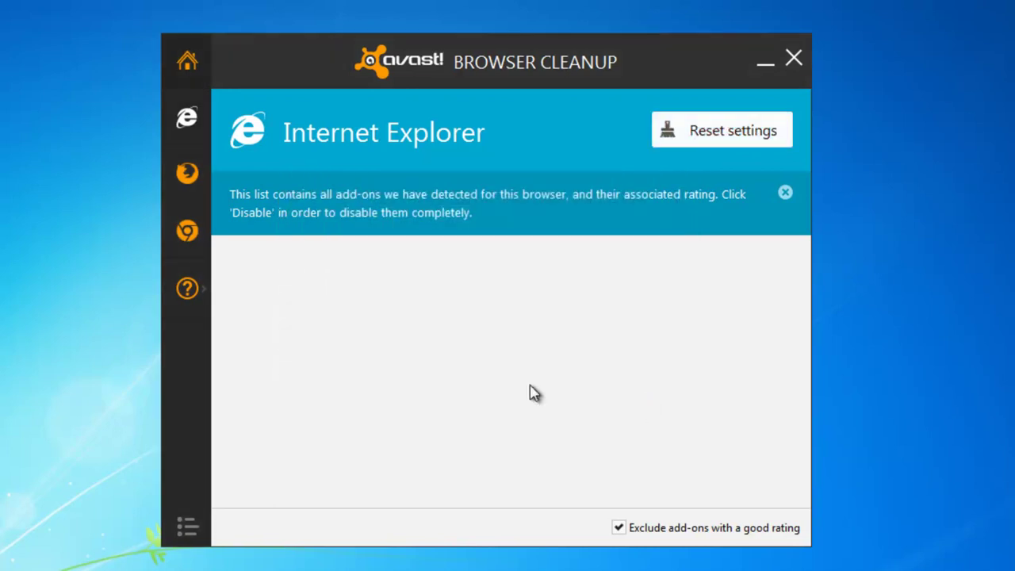
Step: Reset the Mozilla Firefox settings, choosing Reset to original settings for its search provider and homepage
click(187, 172)
click(710, 135)
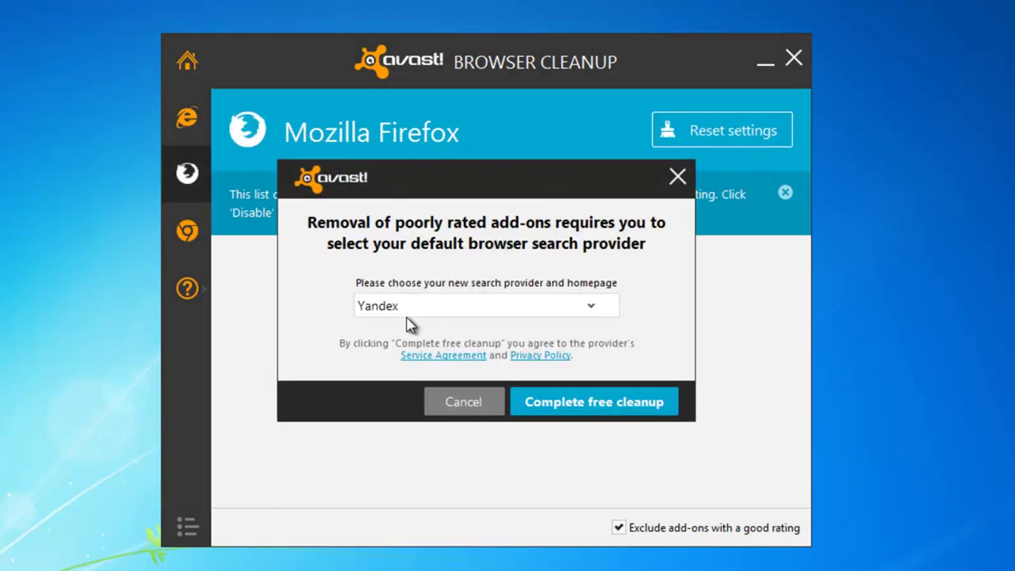
click(406, 309)
click(419, 367)
click(558, 393)
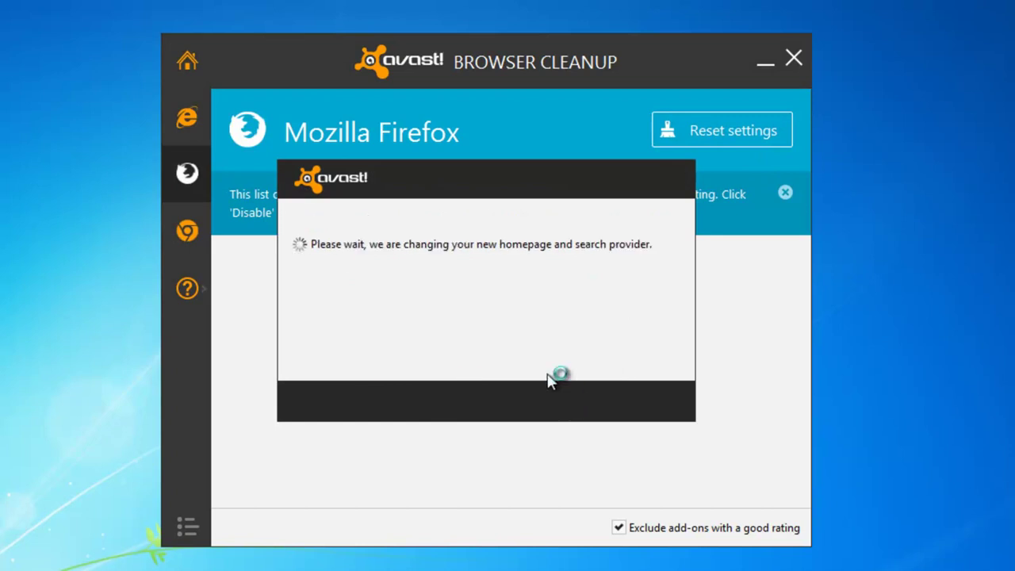
click(623, 405)
Step: Reset the Google Chrome settings, choosing Reset to original settings for its search provider and homepage
click(187, 230)
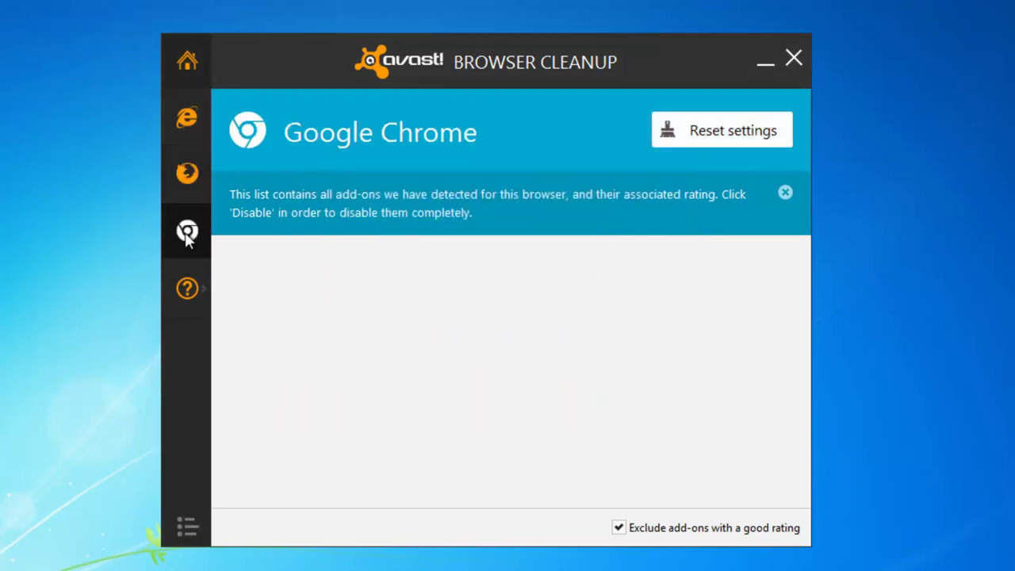
click(687, 129)
click(444, 308)
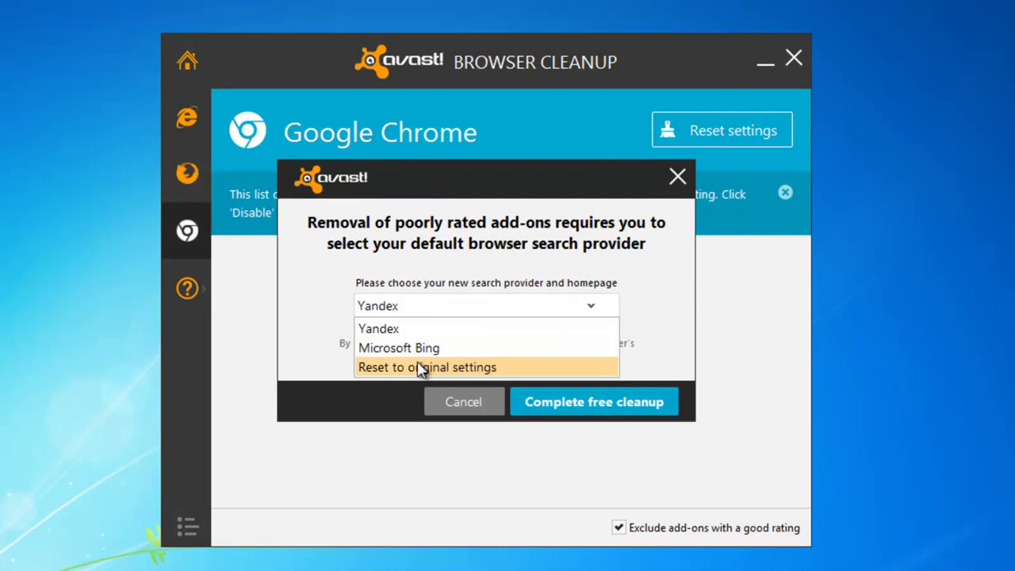
click(419, 367)
click(564, 401)
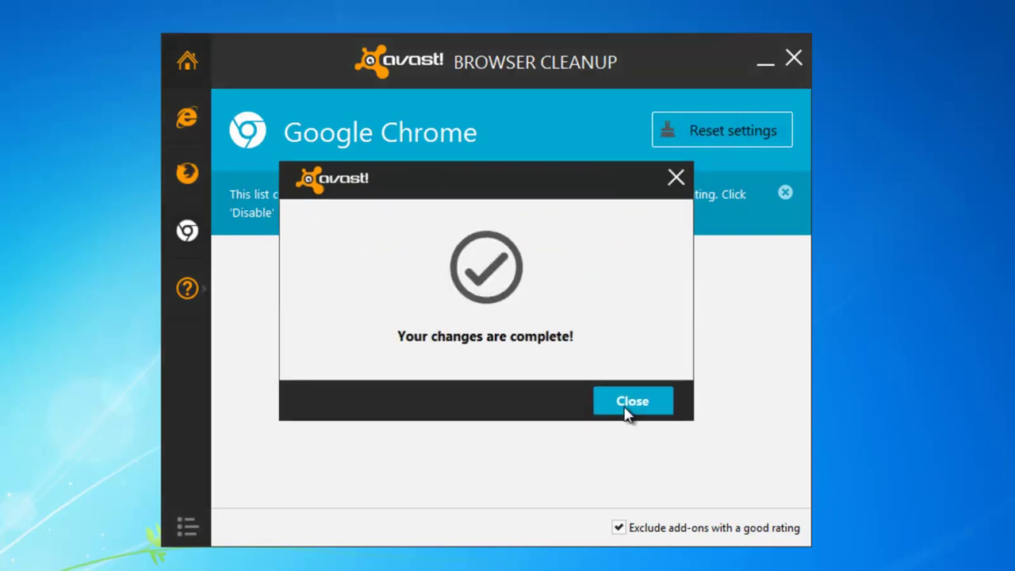
click(626, 411)
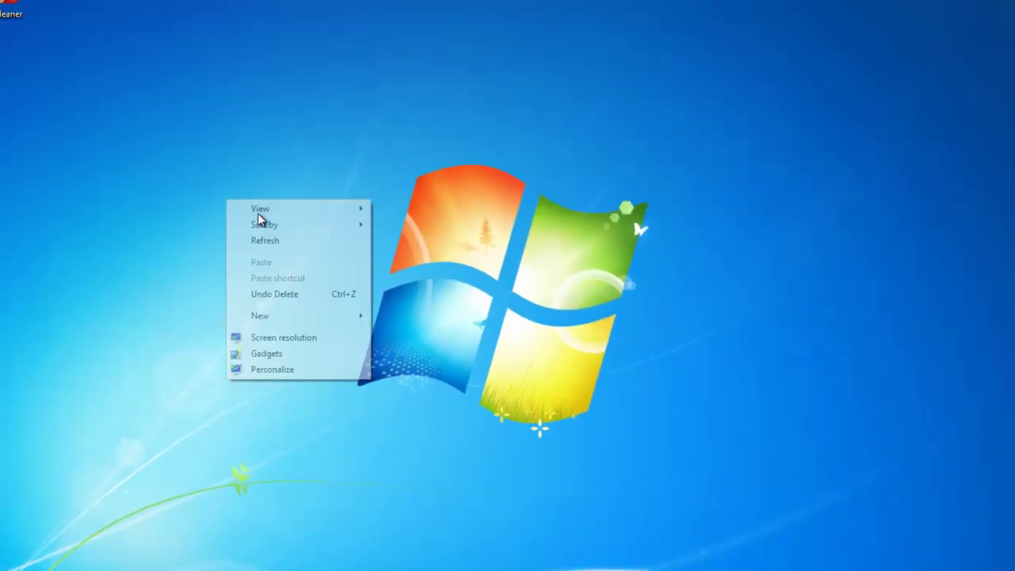
Step: Refresh the desktop and open Internet Explorer in a non-maximized window, enlarged and moved away from the desktop icons
click(268, 238)
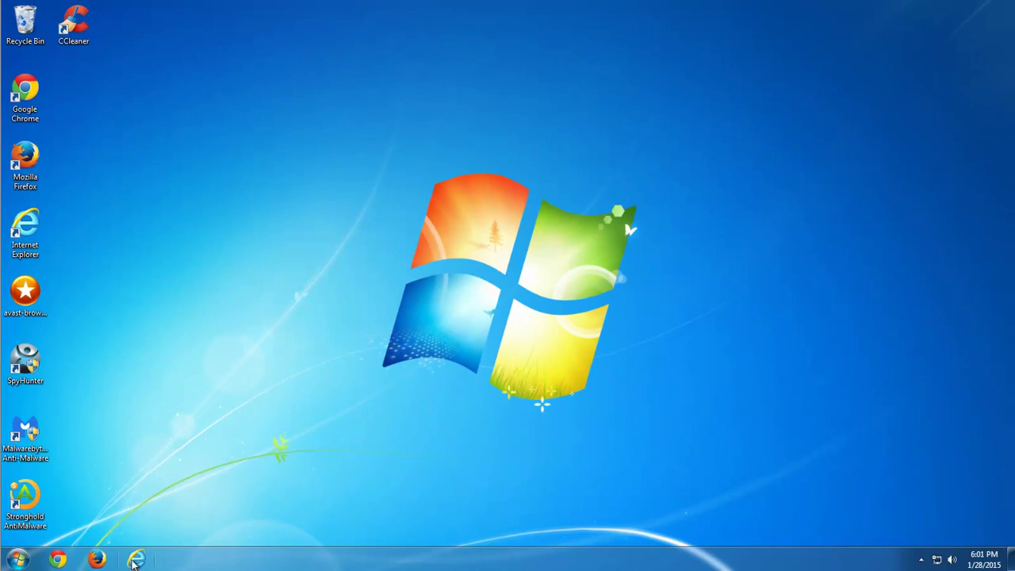
click(135, 560)
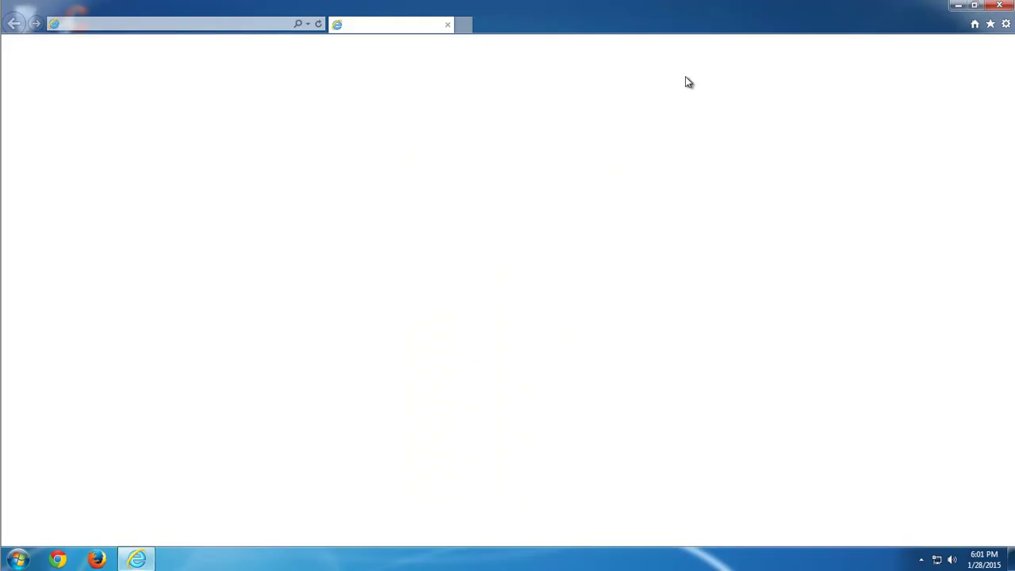
click(975, 6)
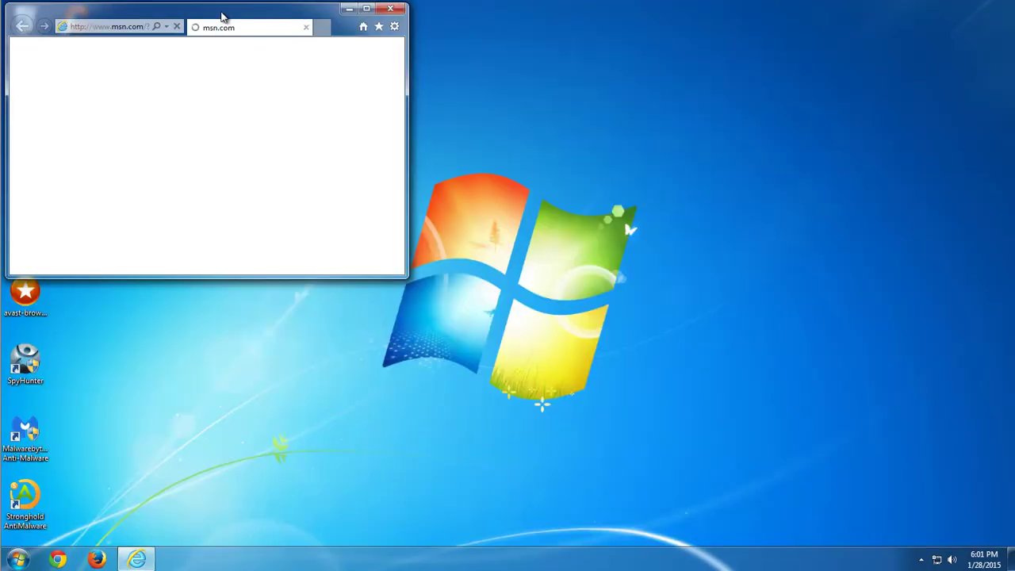
drag(221, 16, 434, 103)
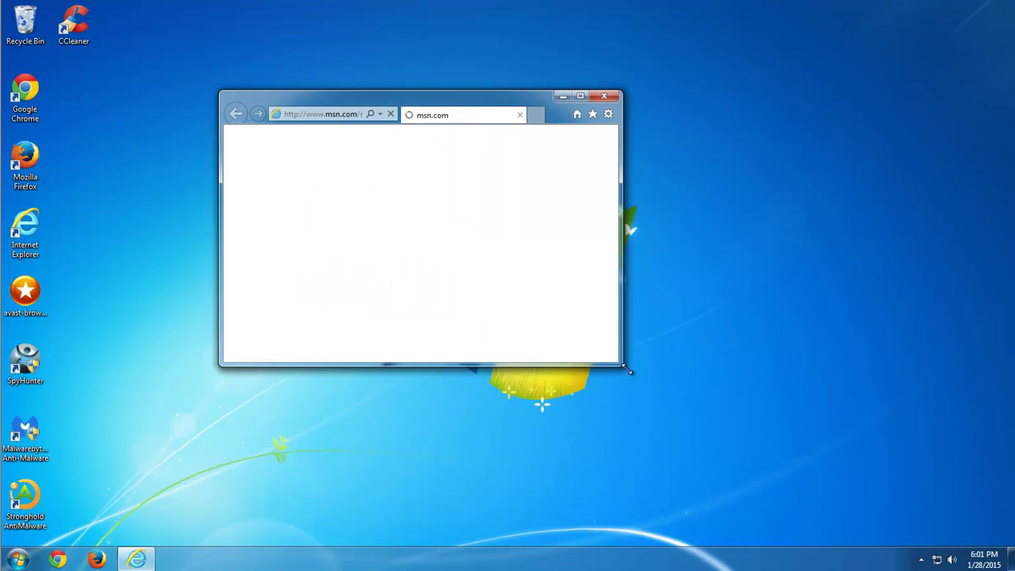
drag(622, 364, 724, 450)
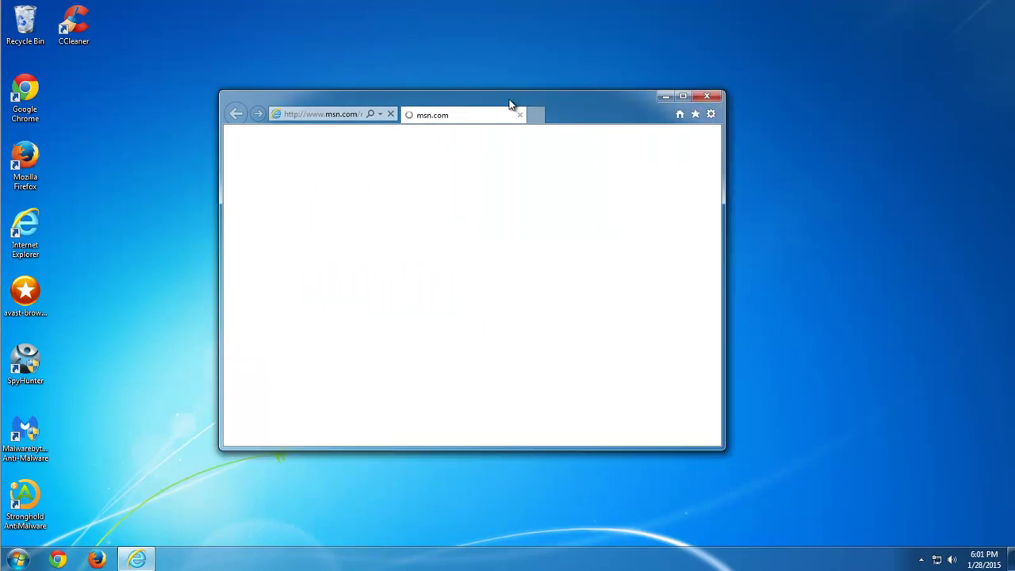
drag(510, 103, 464, 51)
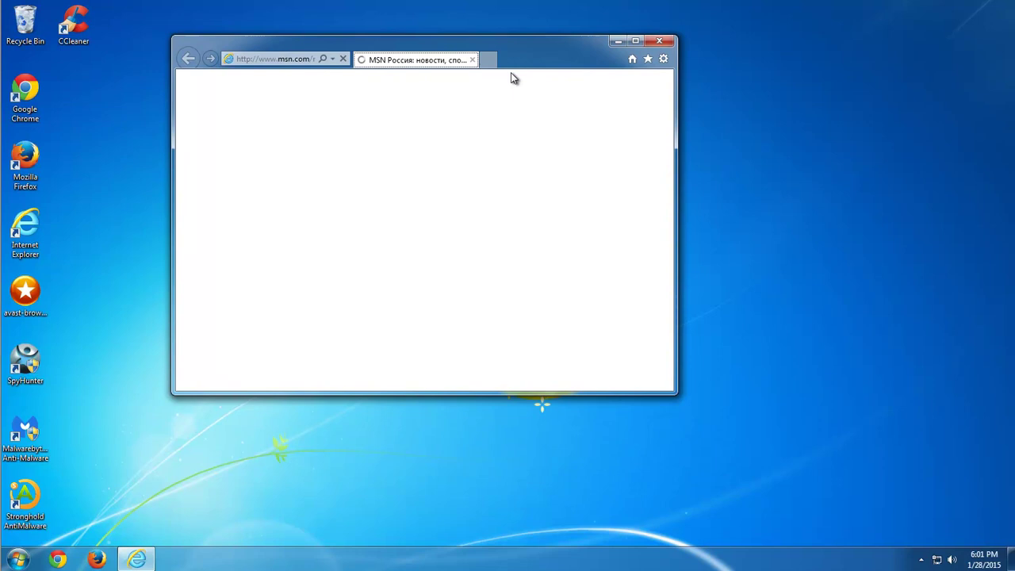
drag(664, 77, 711, 104)
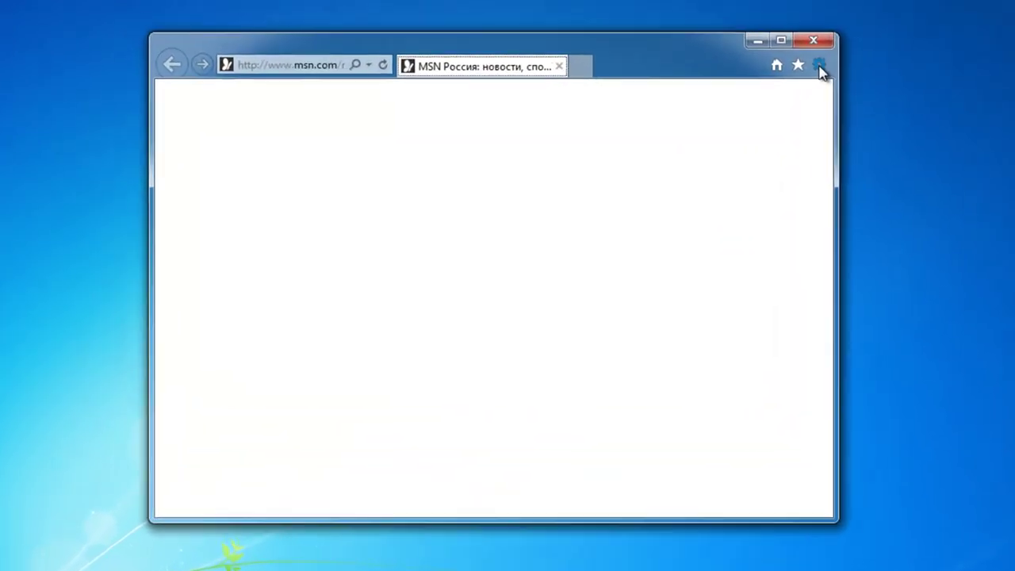
Step: Open Internet Explorer's Manage Add-ons window and move it slightly upward
click(711, 88)
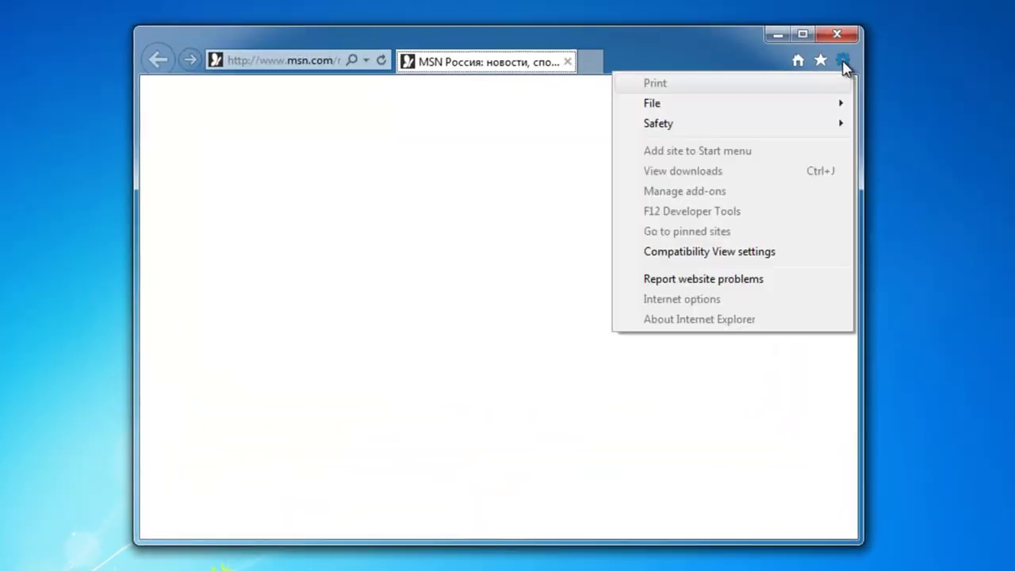
click(775, 67)
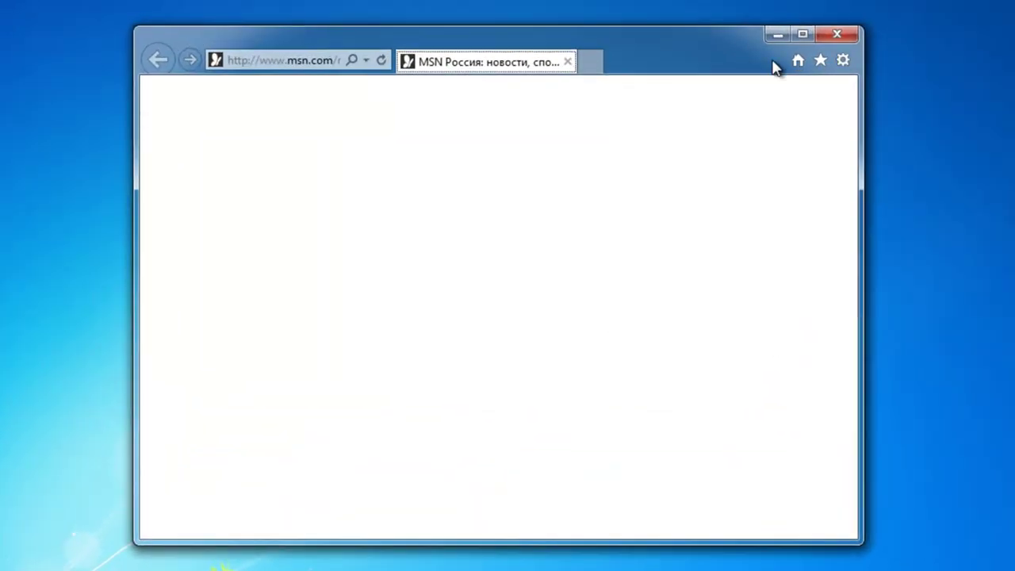
click(844, 63)
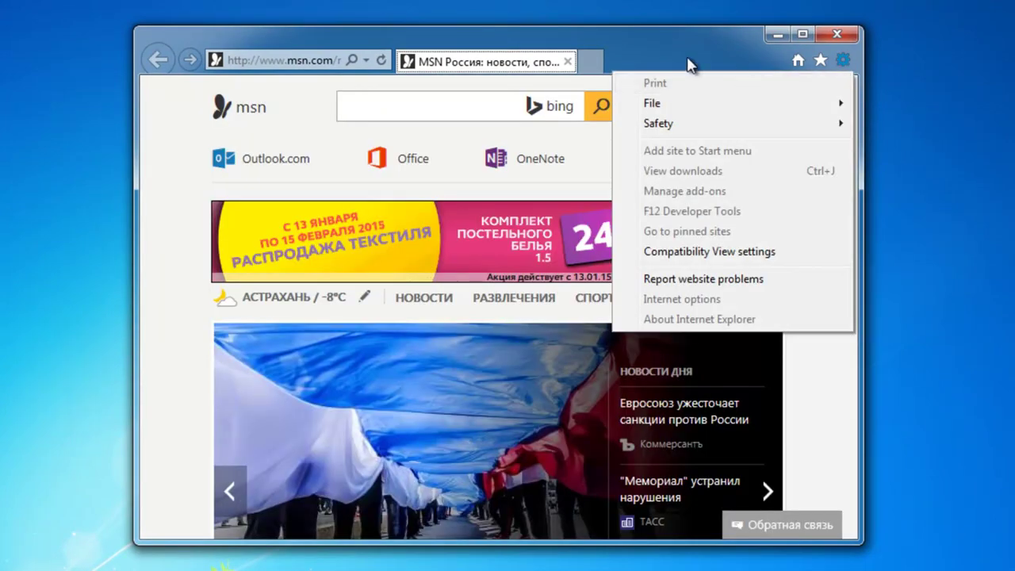
click(843, 64)
click(846, 65)
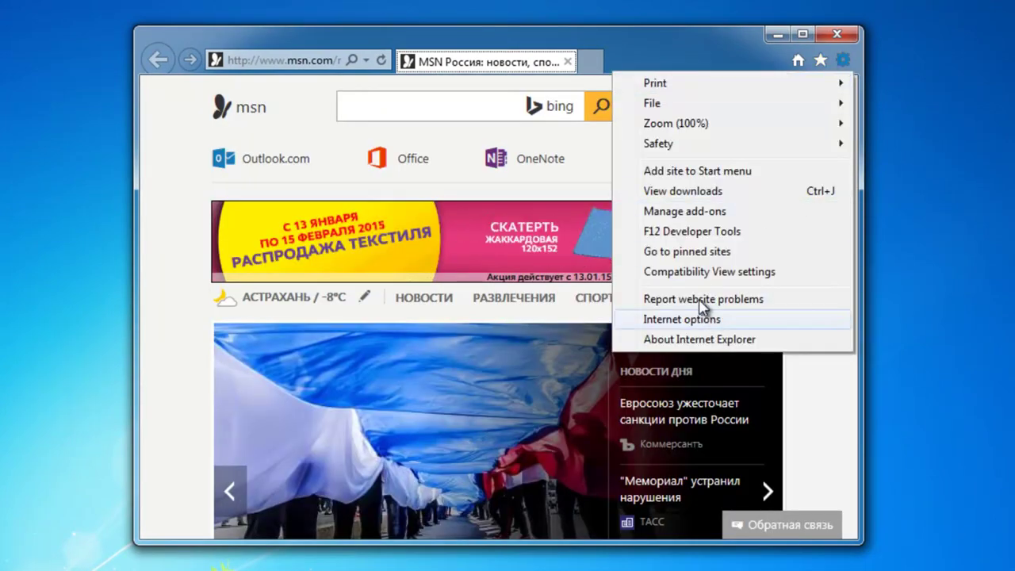
click(689, 216)
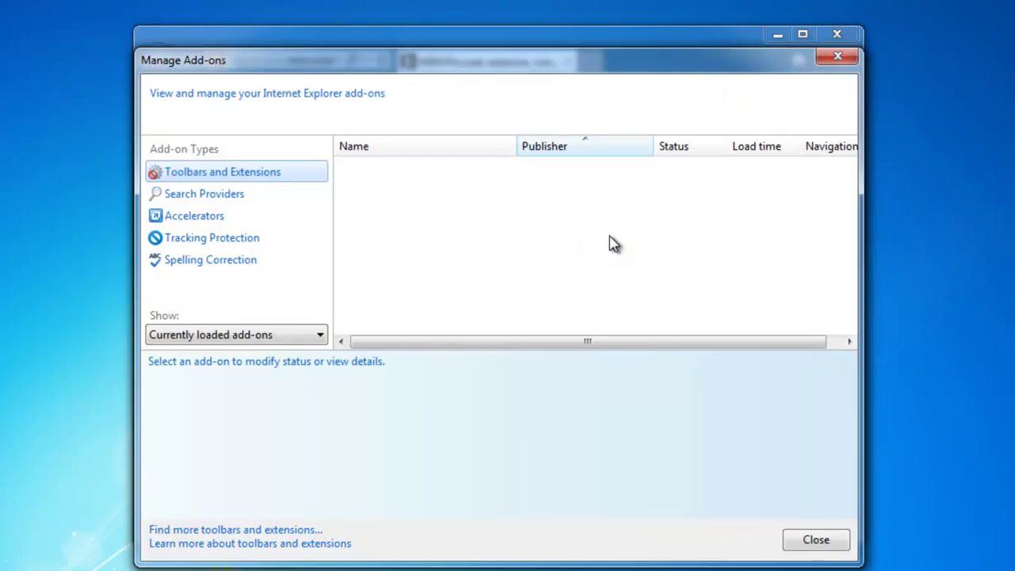
drag(469, 64, 472, 53)
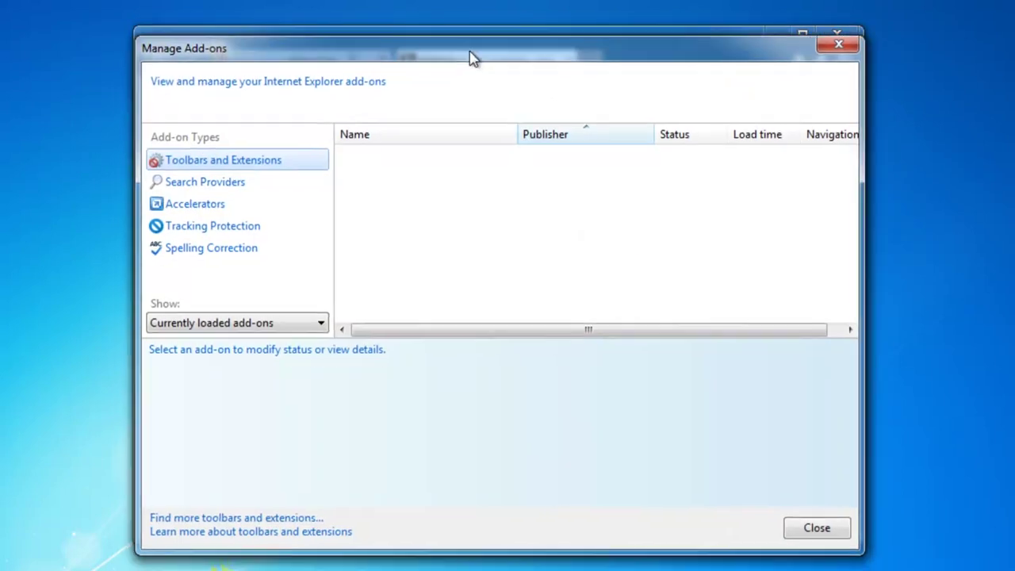
Step: Examine the search addresses of the Bing, e, Google and Microsoft (Bing) search providers, and enlarge the add-ons window
click(234, 183)
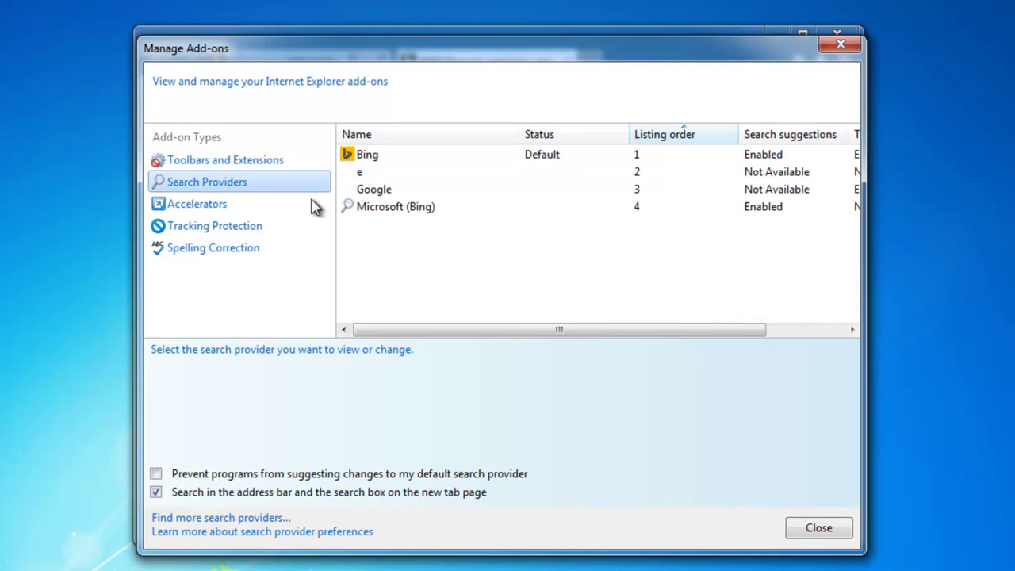
click(365, 176)
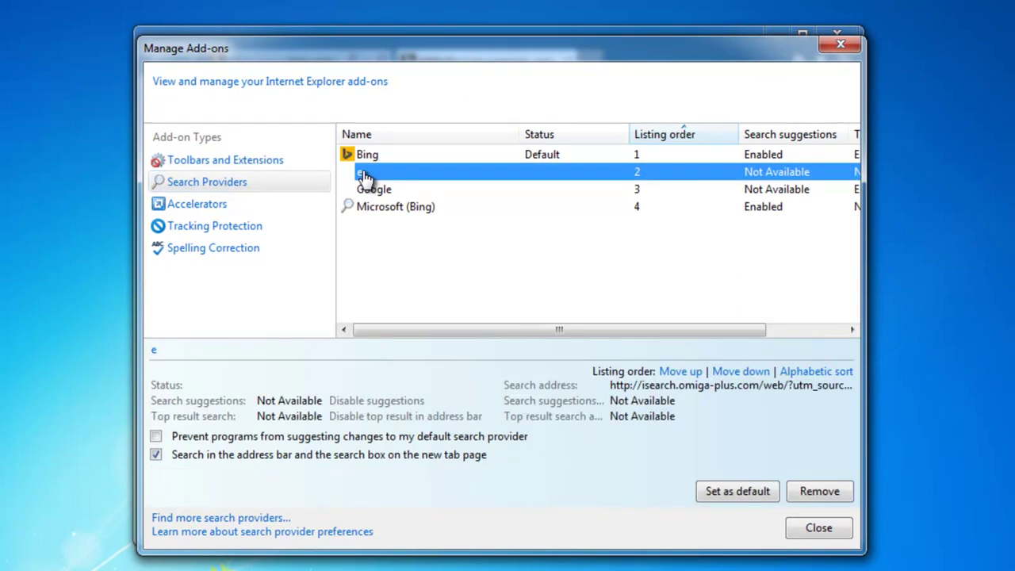
click(428, 163)
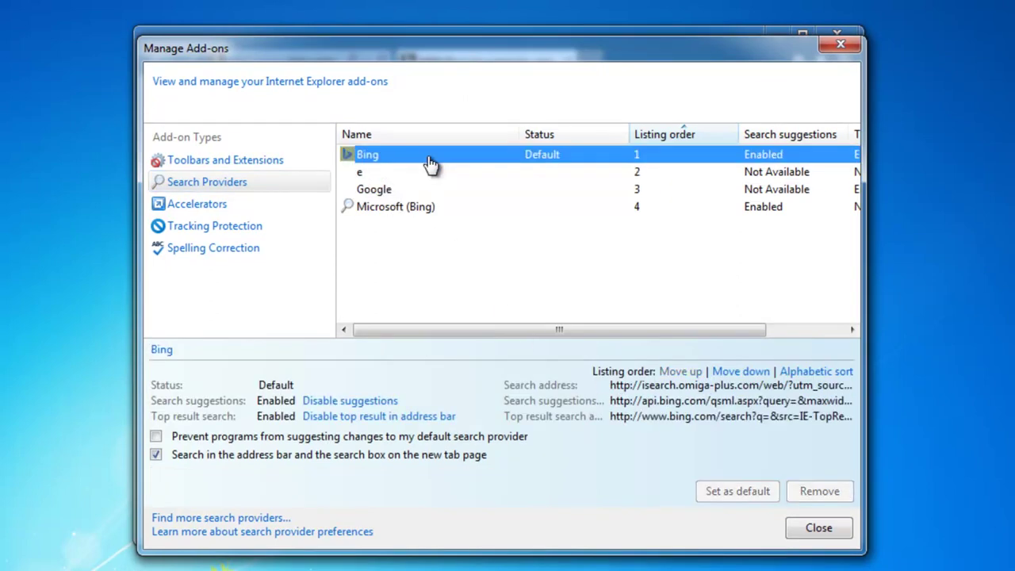
click(404, 210)
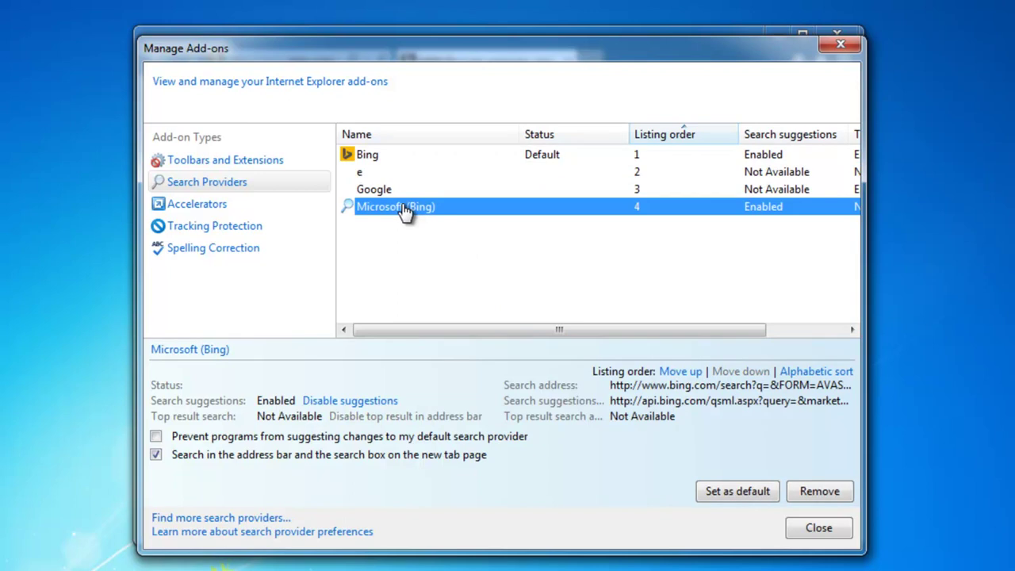
click(400, 173)
click(387, 191)
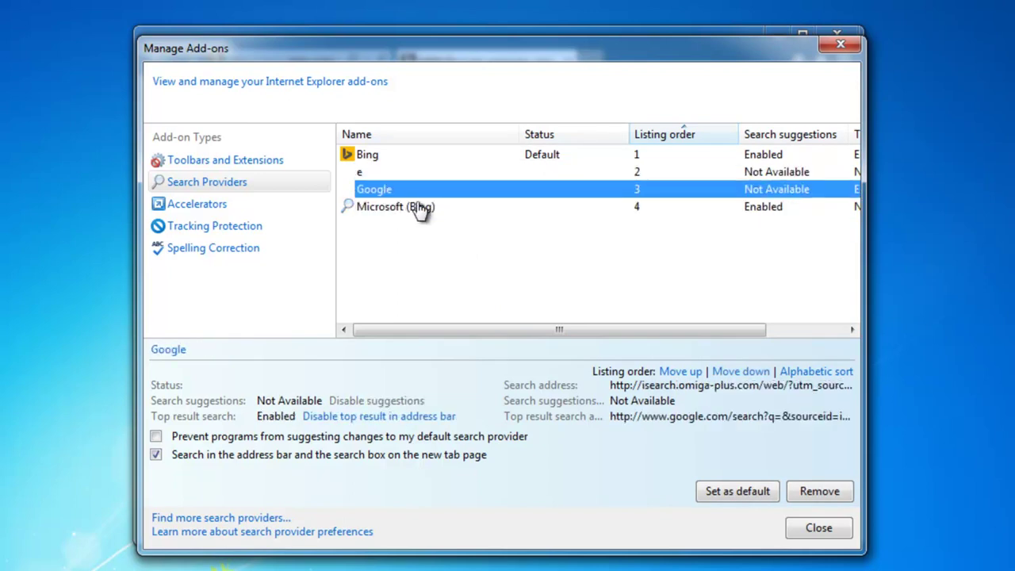
click(401, 175)
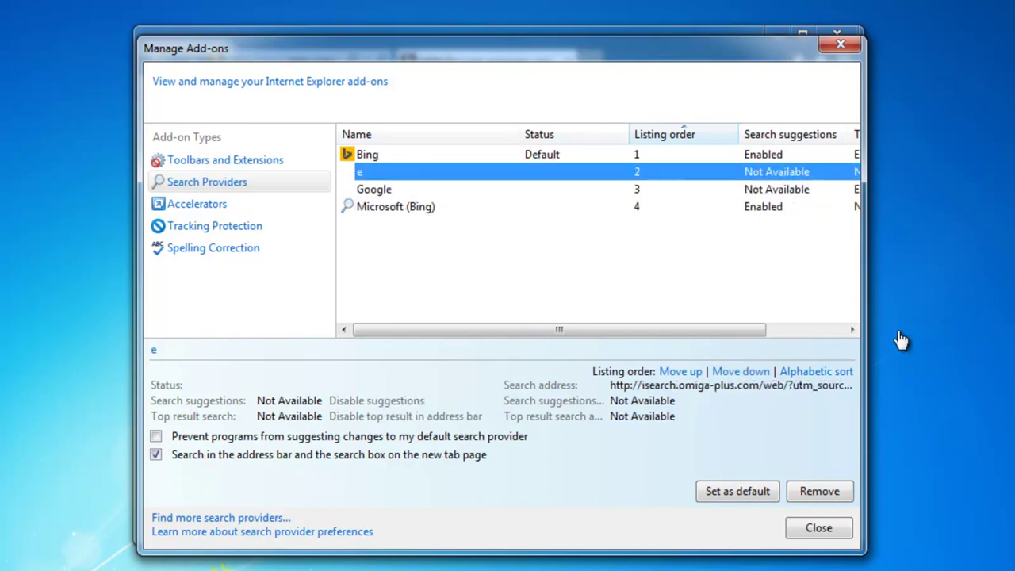
drag(859, 553, 1014, 570)
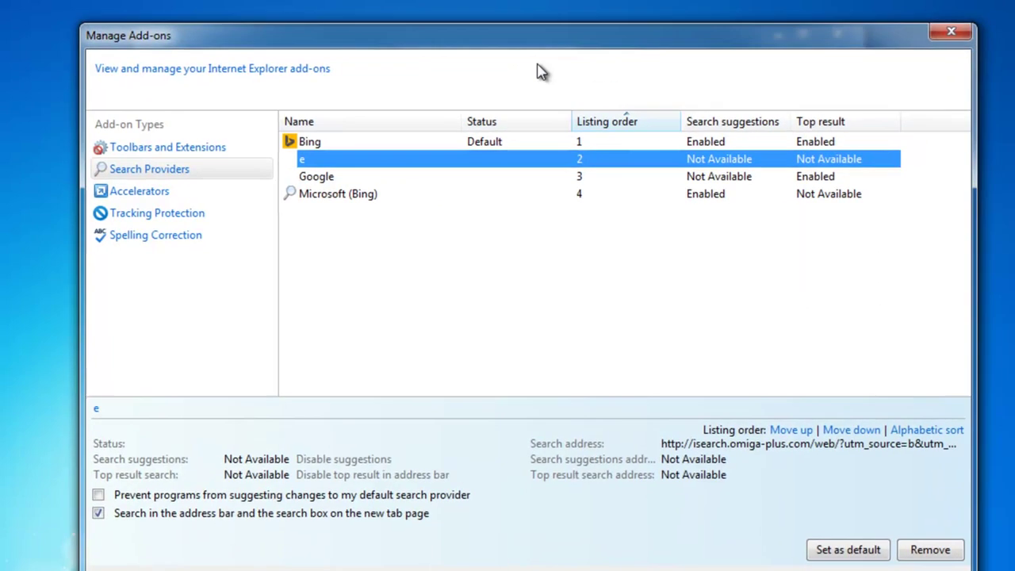
Step: Remove the e, Google and Microsoft (Bing) search providers, and select the Bing provider to view its details
click(913, 551)
click(319, 163)
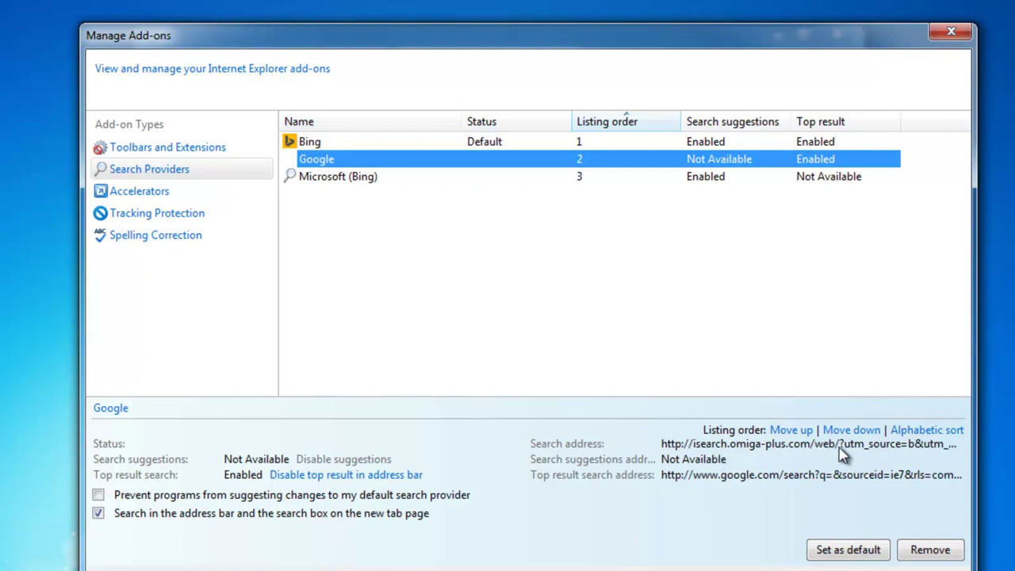
click(931, 550)
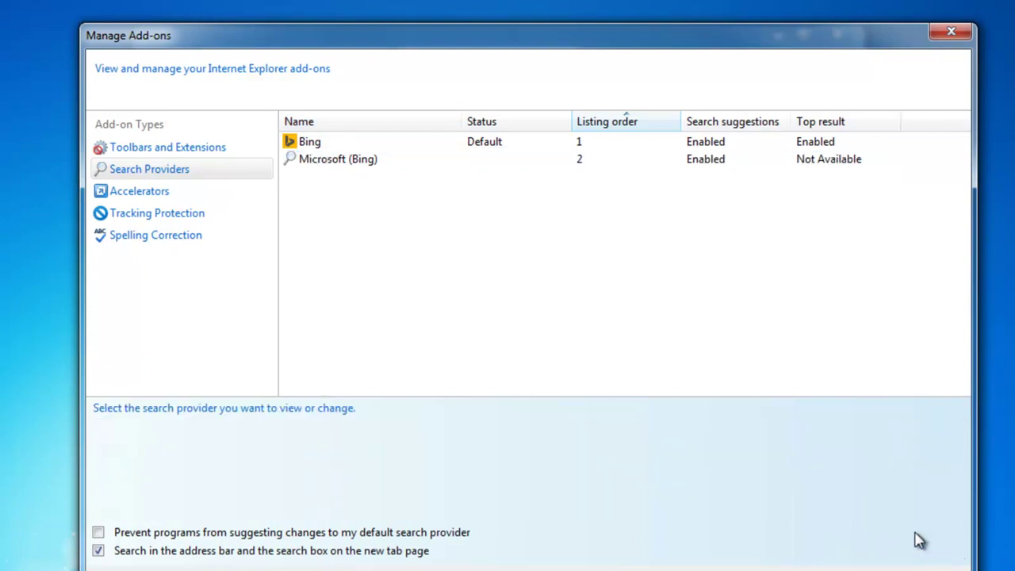
click(343, 161)
click(920, 559)
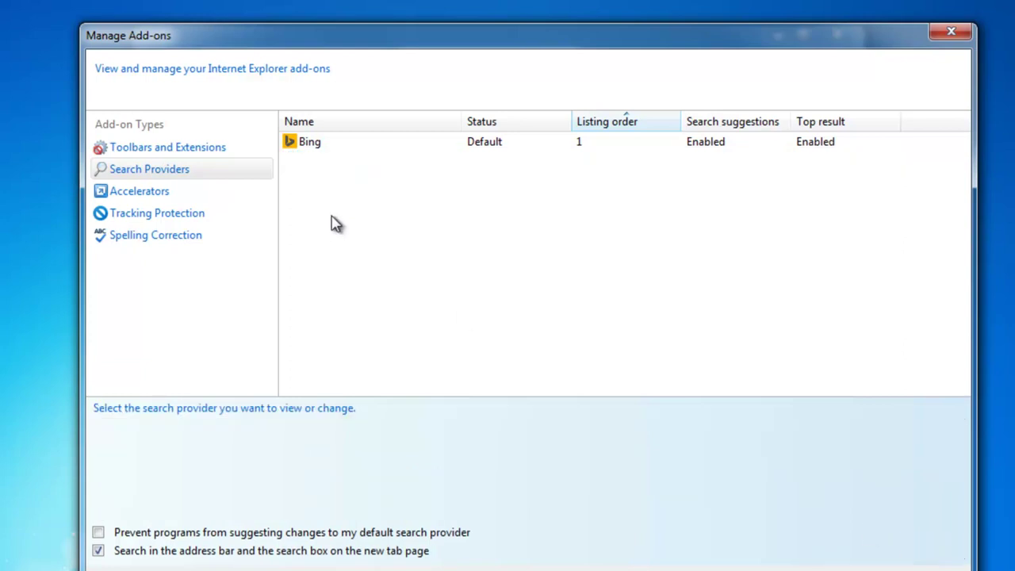
click(329, 143)
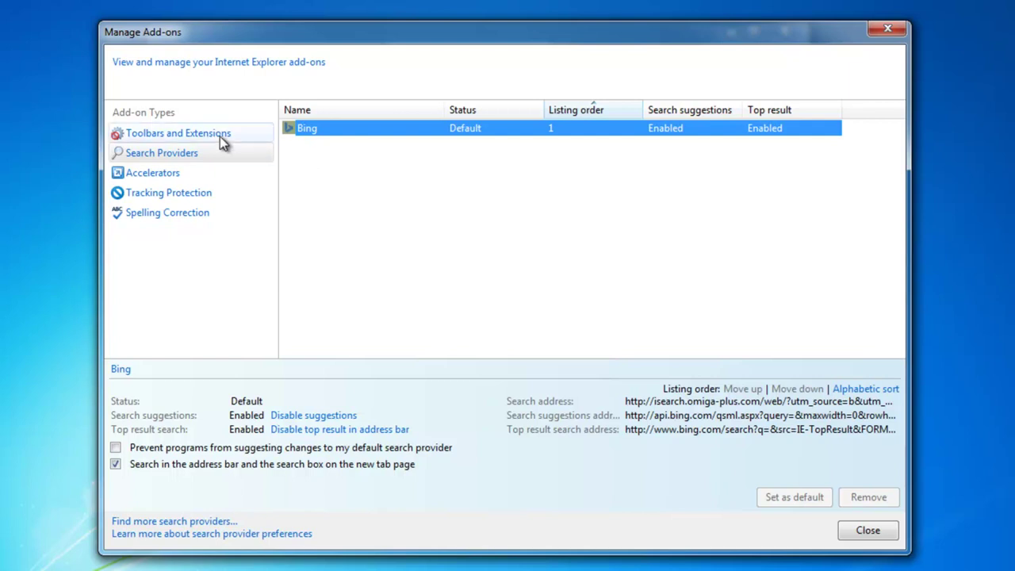
Step: Open the Internet Explorer Gallery to find more search providers, and enlarge and reposition its window around the add-ons list
drag(268, 38, 188, 7)
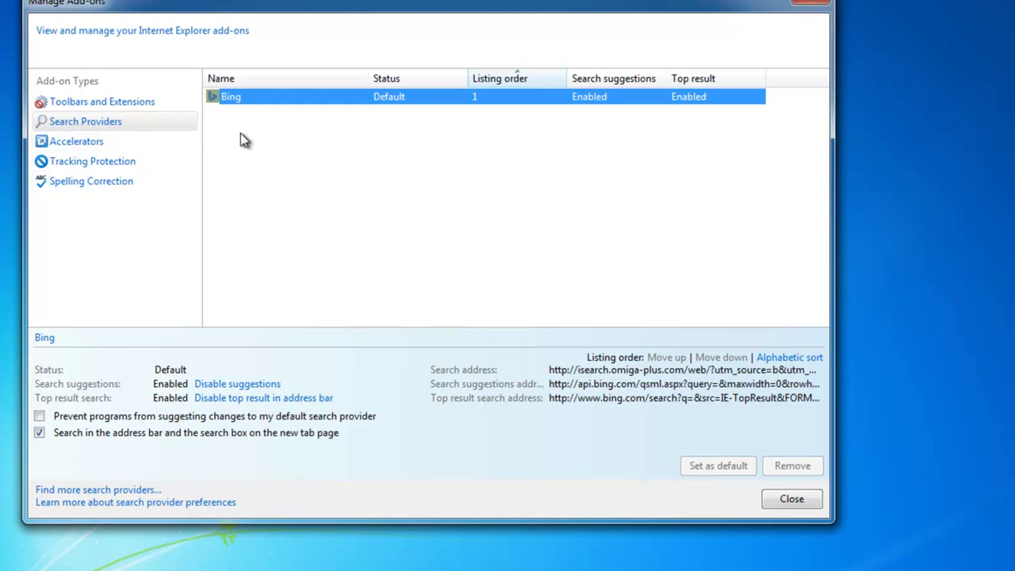
click(125, 491)
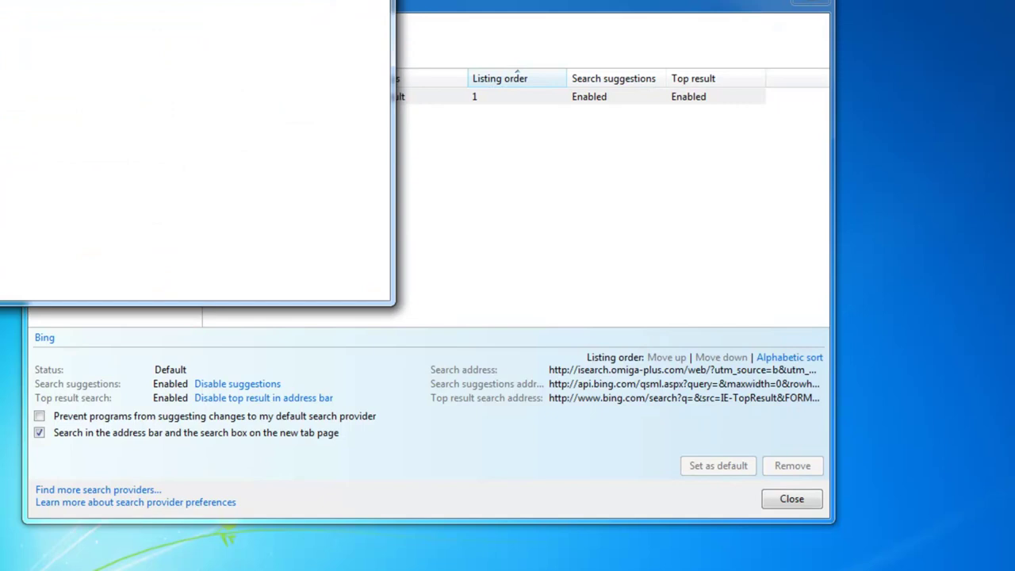
drag(261, 4, 603, 68)
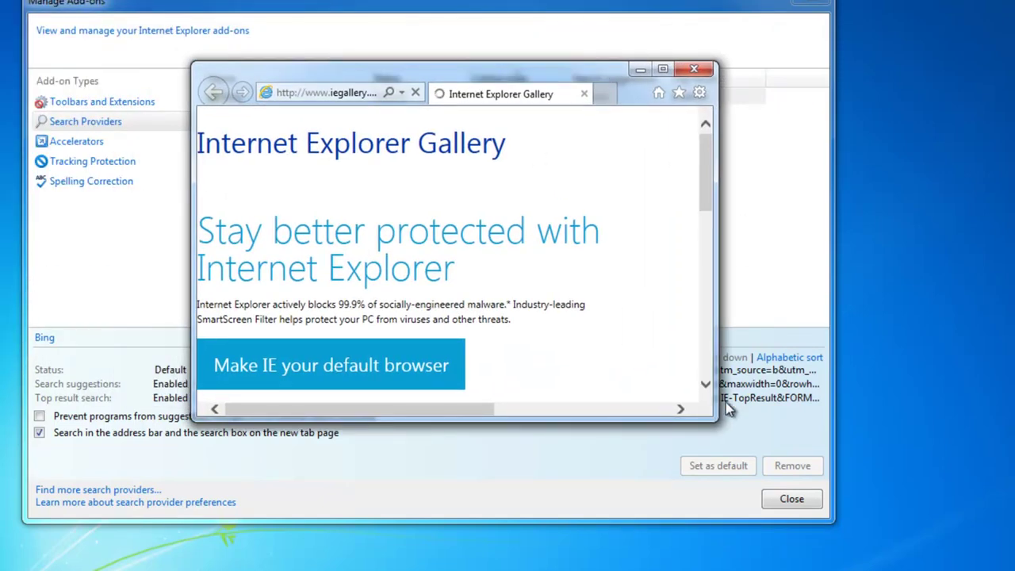
drag(718, 419, 894, 569)
scroll(444, 516, down, 3)
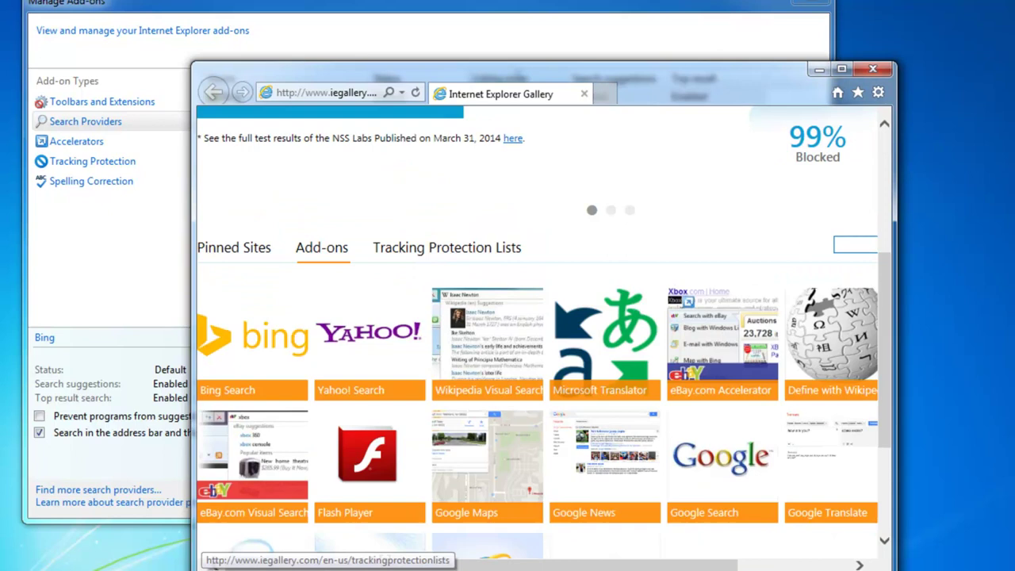
drag(401, 76, 345, 11)
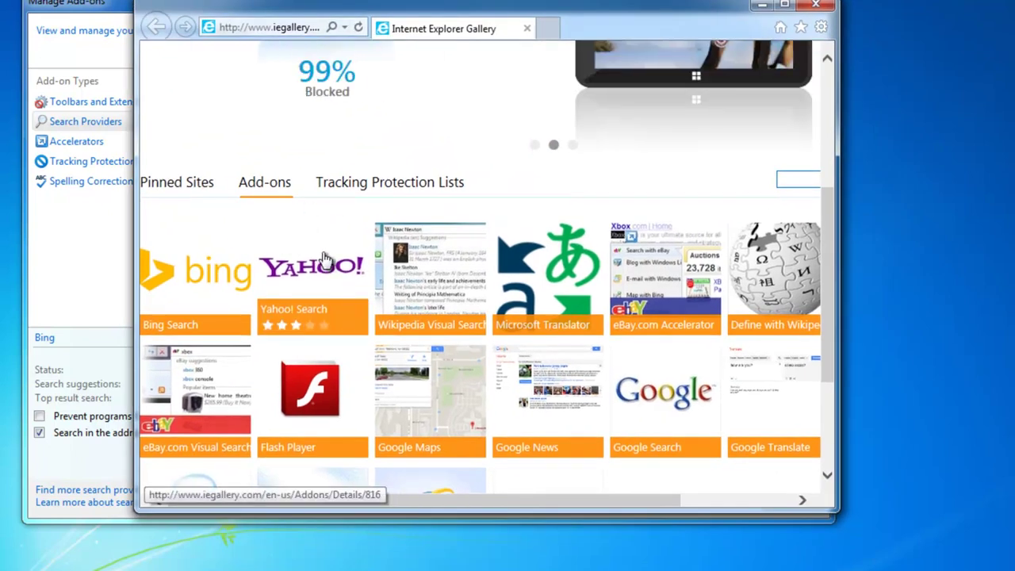
Step: Add Yahoo! Search from the gallery as the default search provider with search suggestions, and close the gallery window
click(314, 285)
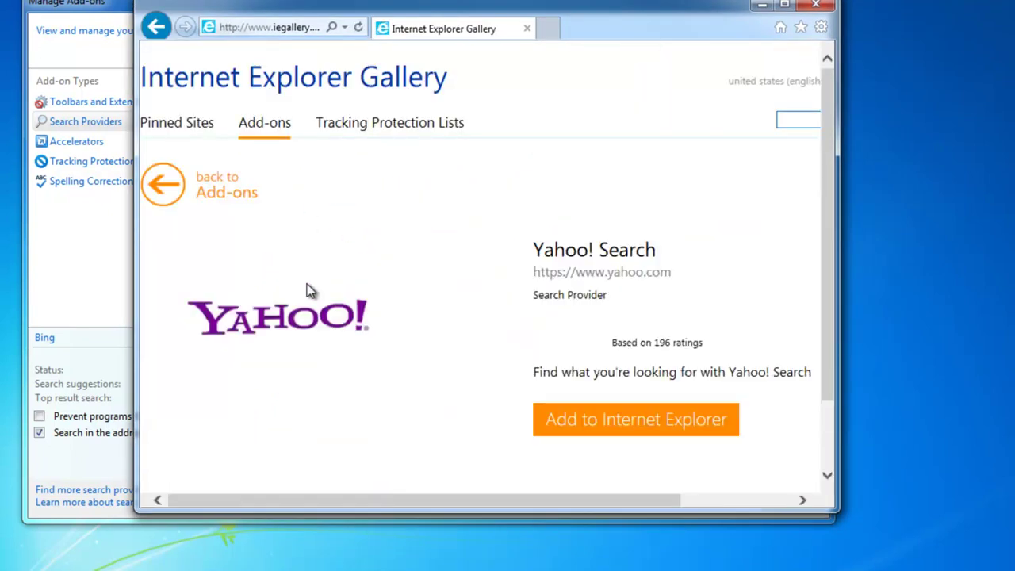
click(649, 421)
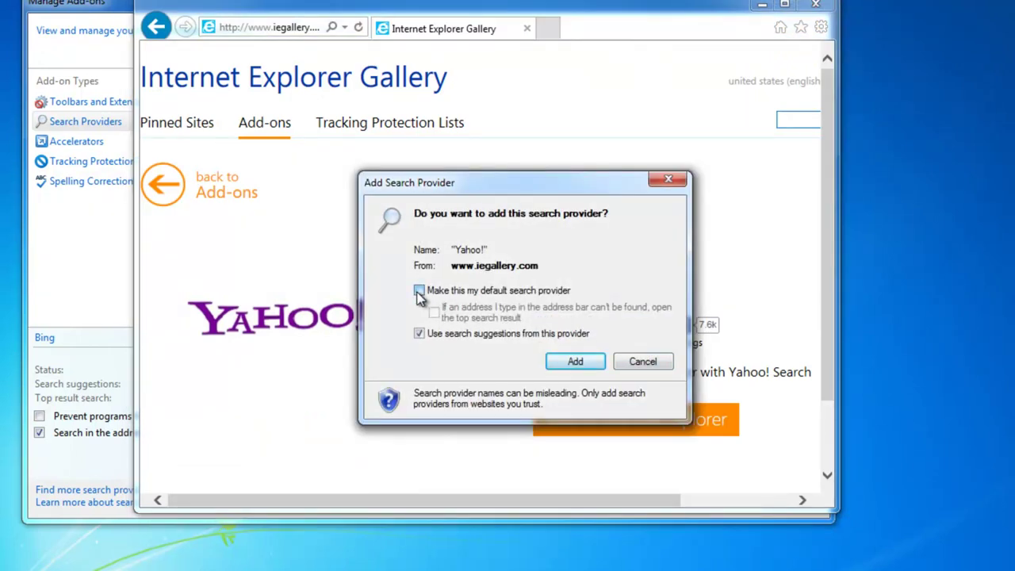
click(565, 369)
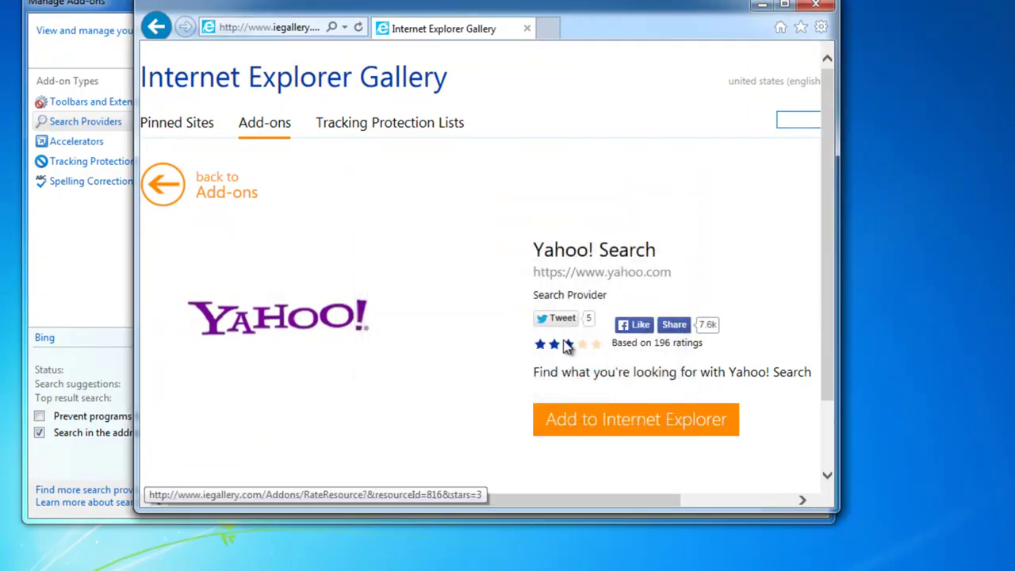
scroll(555, 349, down, 1)
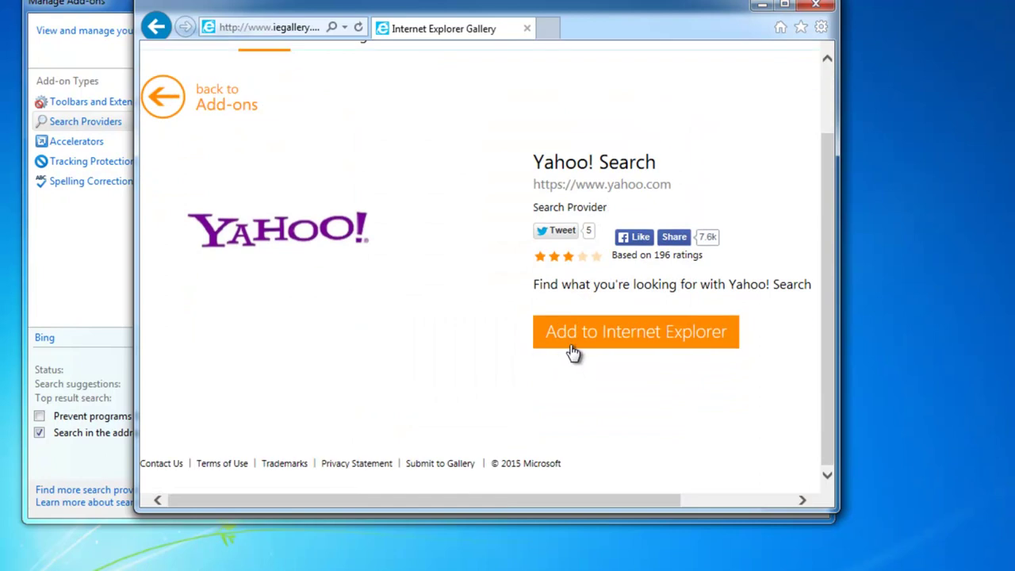
scroll(575, 354, up, 1)
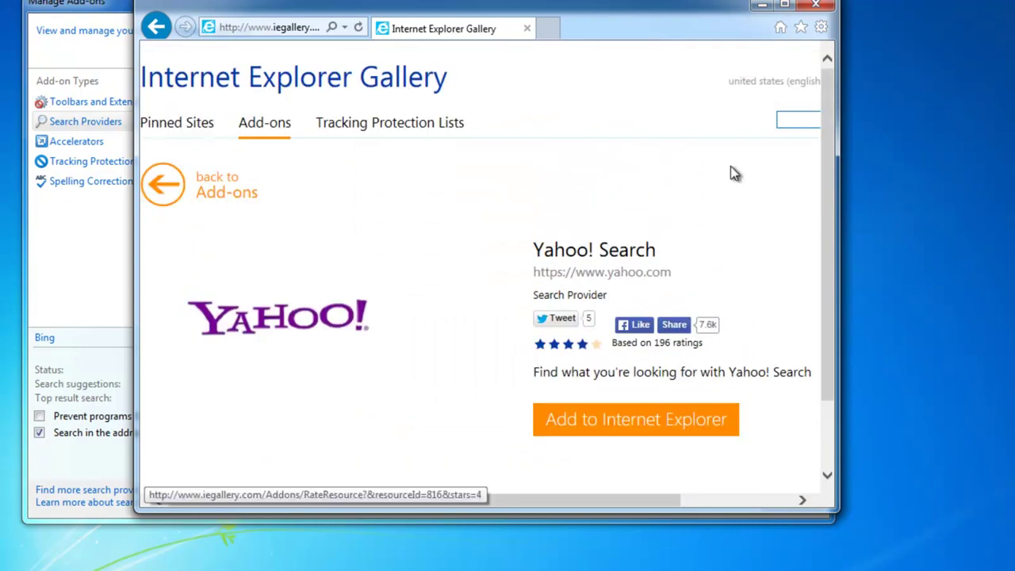
click(817, 9)
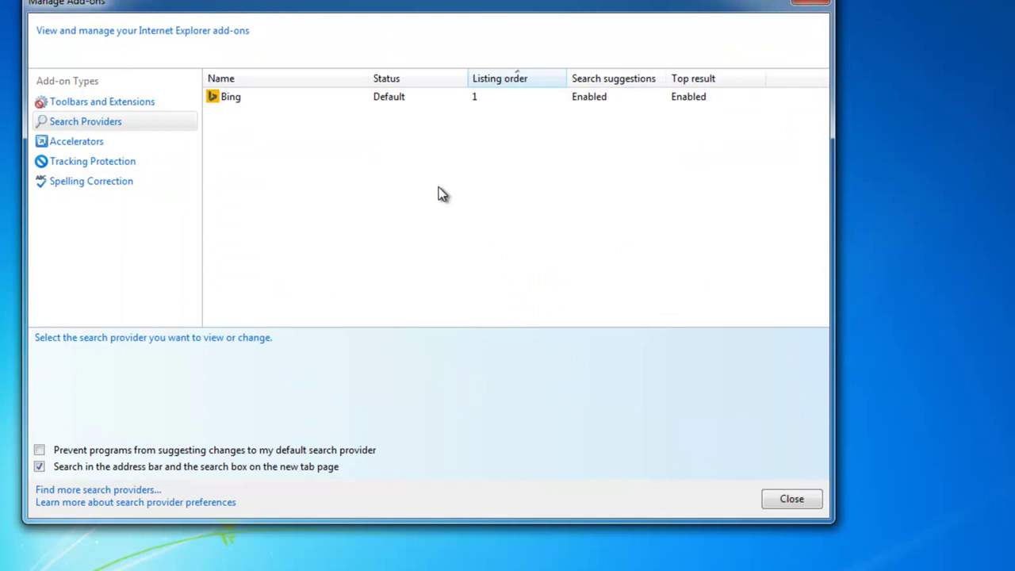
Step: Reopen Internet Explorer's Manage Add-ons window and show its search providers
click(808, 4)
click(790, 54)
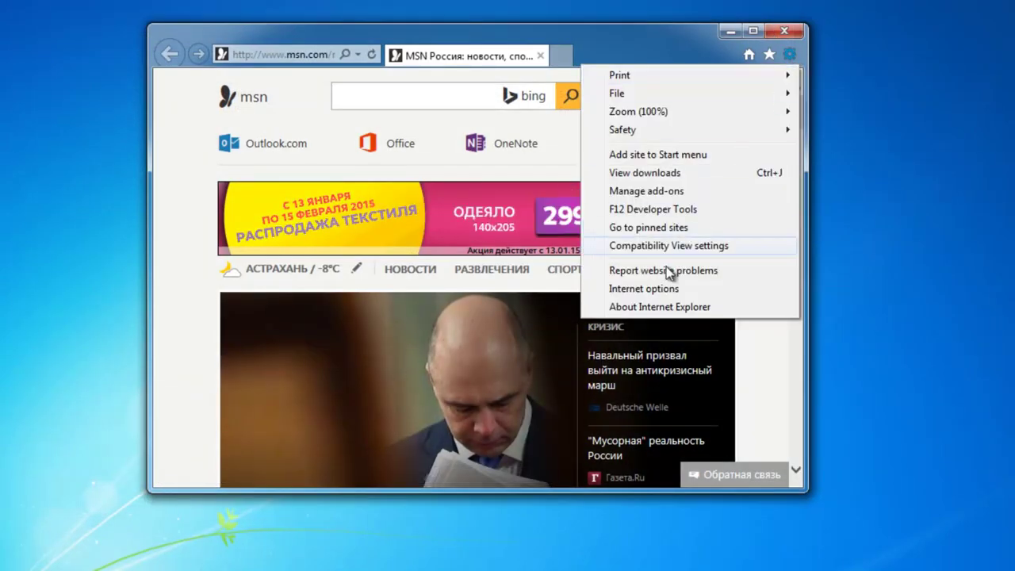
click(642, 197)
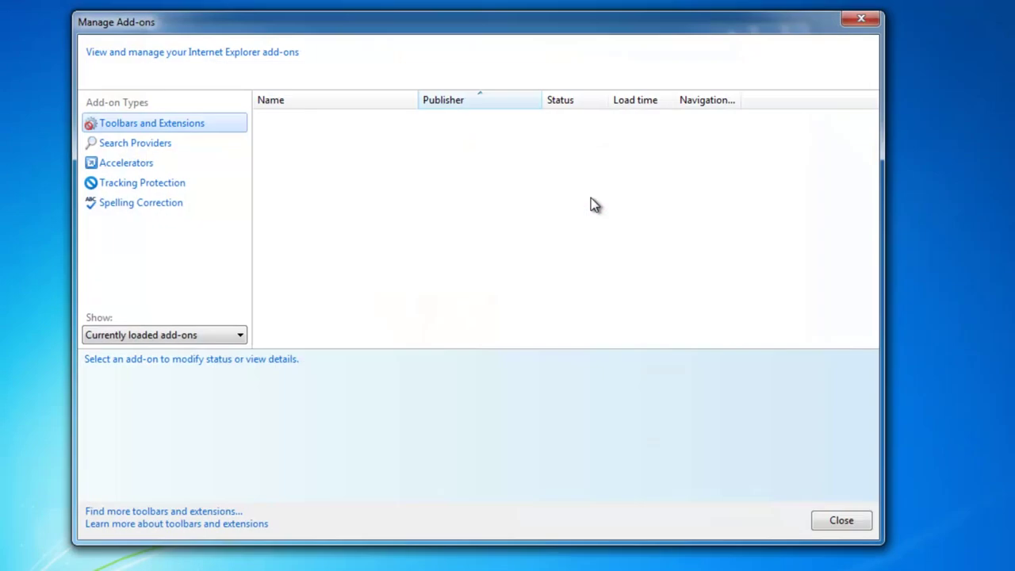
click(141, 142)
Step: Compare the Bing and Yahoo! search providers and remove Bing
click(277, 123)
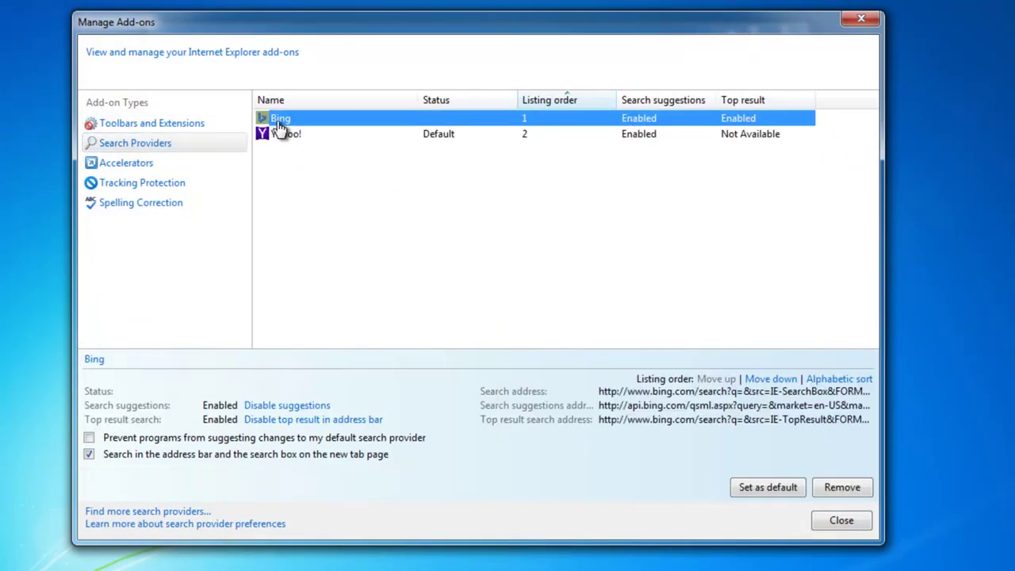
click(284, 136)
click(284, 119)
click(829, 488)
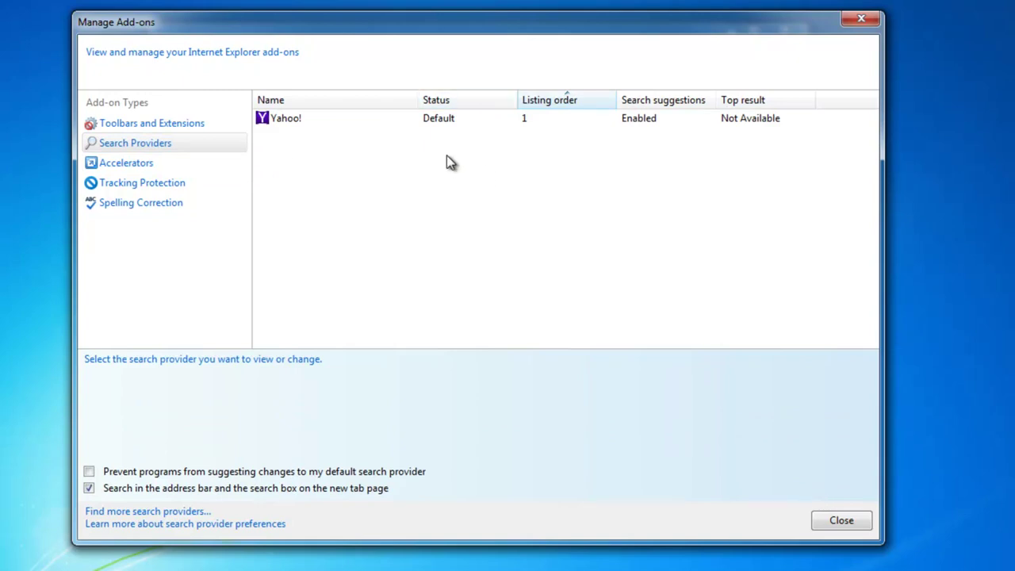
Step: Close Manage Add-ons and Internet Explorer, and open Mozilla Firefox from the refreshed desktop
click(863, 19)
click(804, 30)
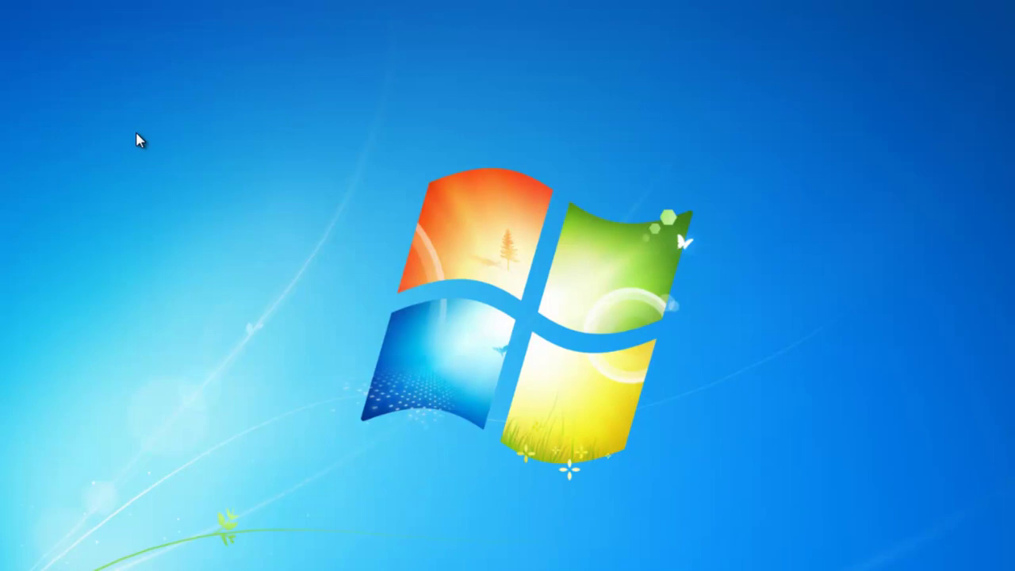
right_click(136, 135)
click(211, 182)
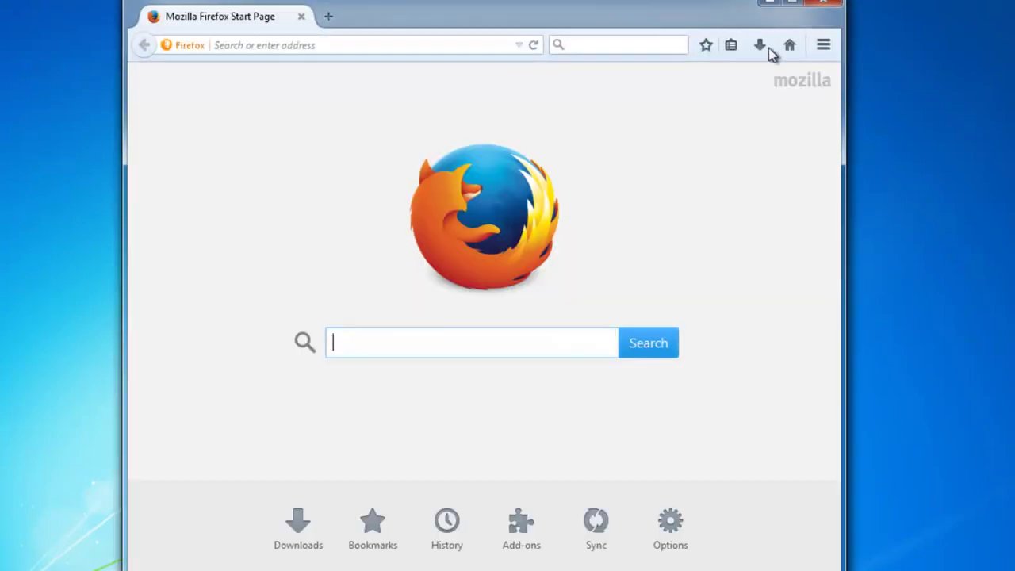
click(824, 44)
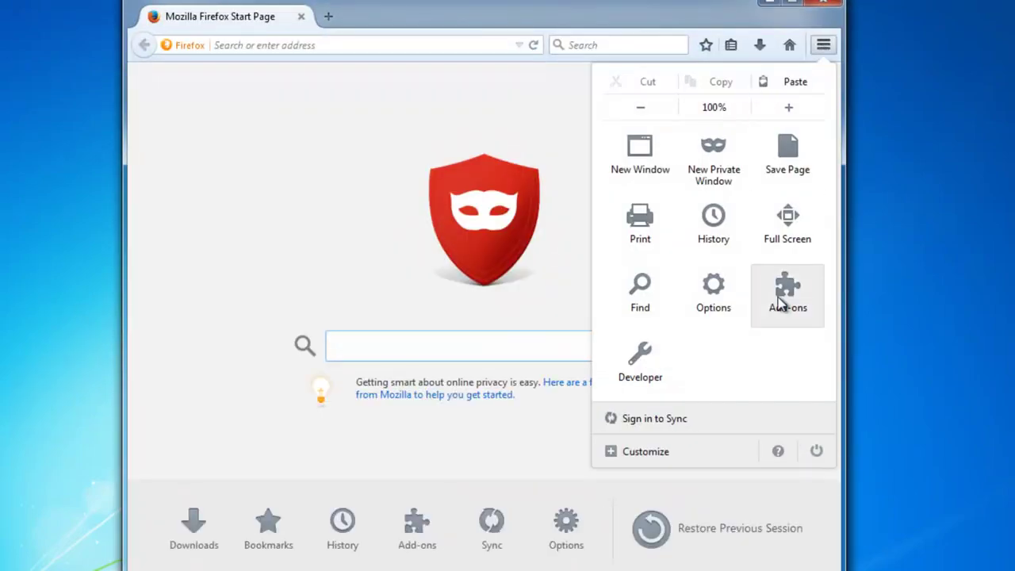
click(723, 300)
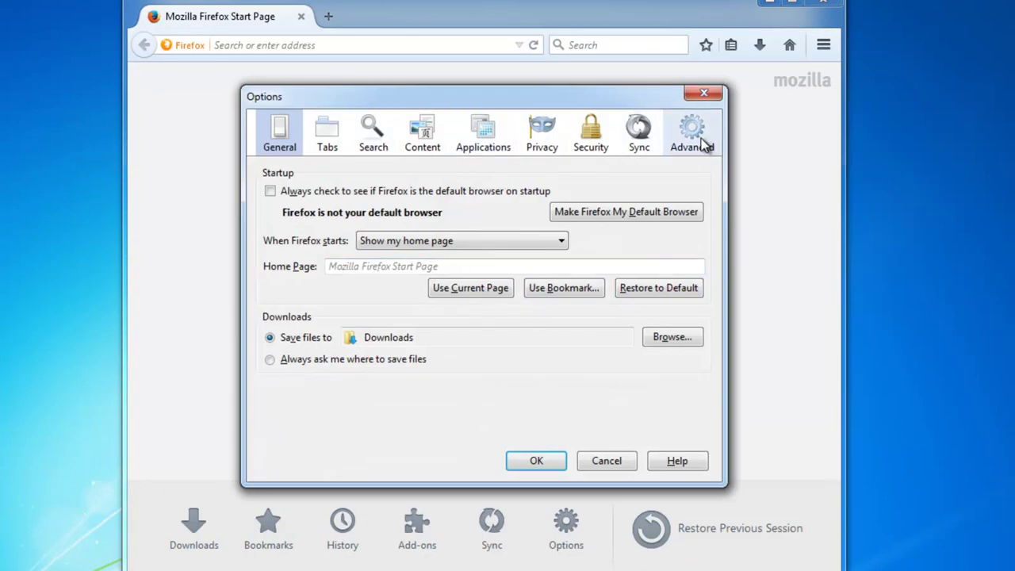
click(703, 93)
Step: Go to about:config in Firefox and accept the warning to open the preferences list
click(302, 49)
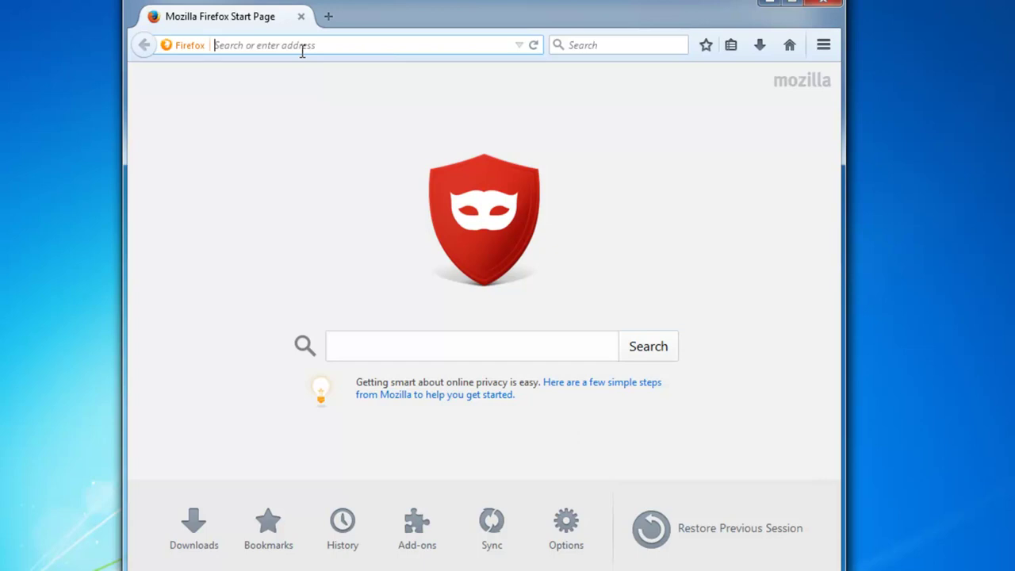
text(abo)
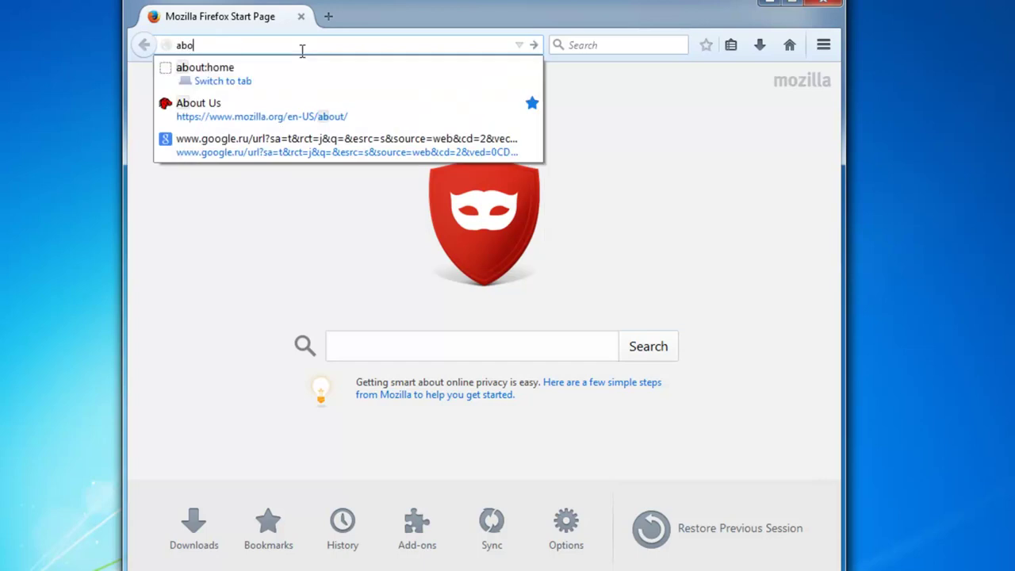
text(ut:)
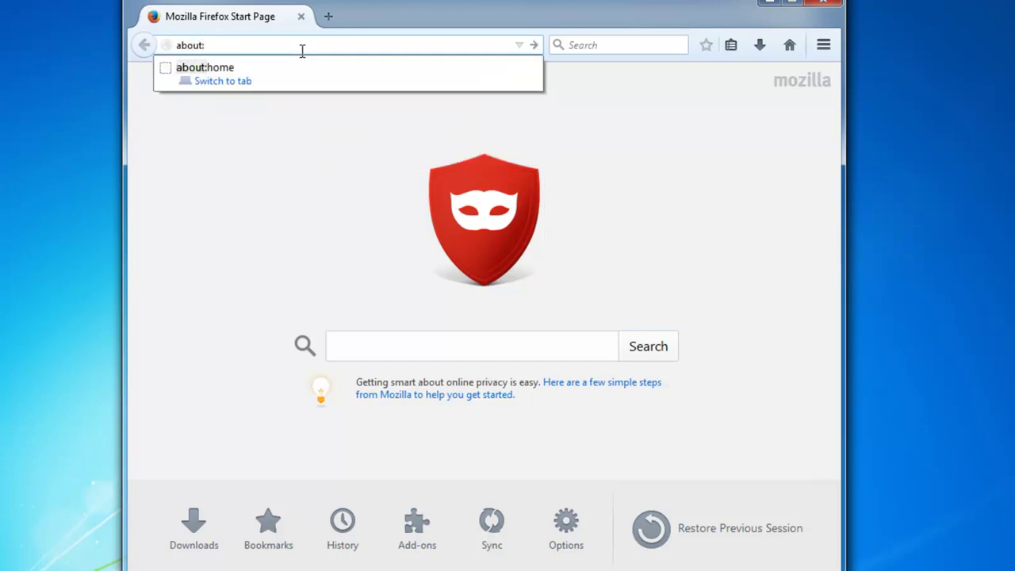
text(co)
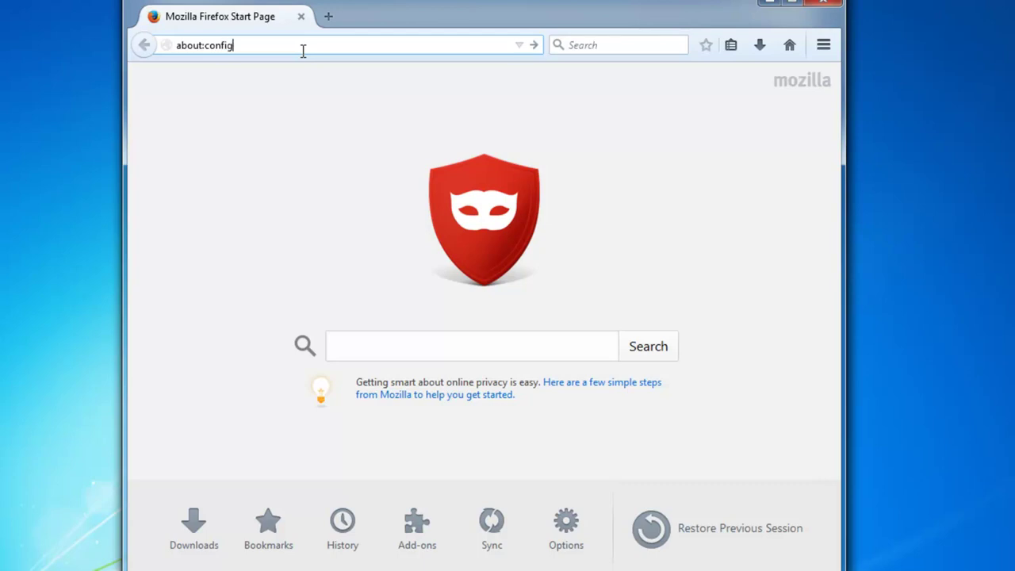
text(nfig)
key(Return)
click(525, 307)
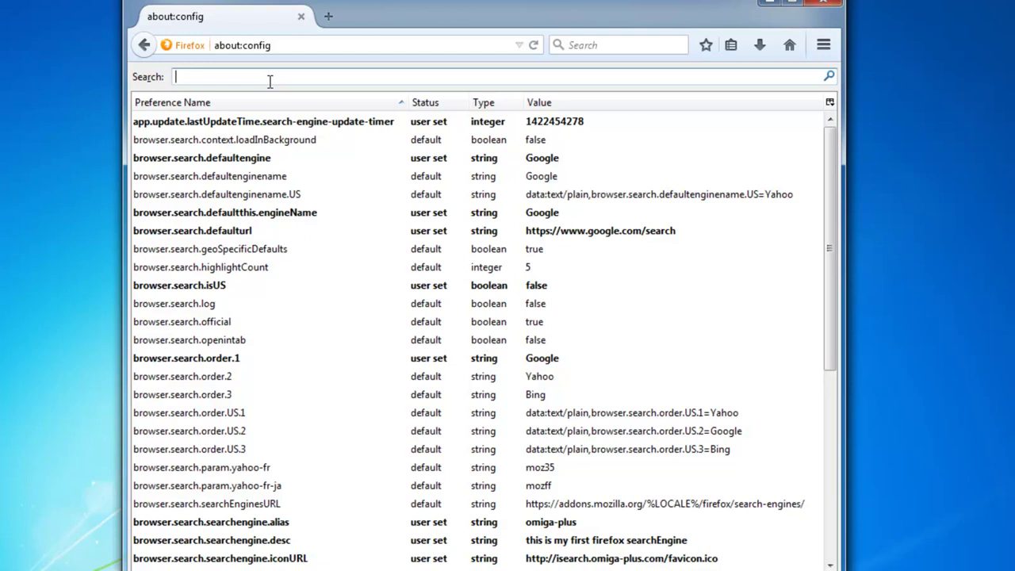
Step: Filter the preferences by omiga and reset browser.search.searchengine.iconURL, .url, .name and .alias
text(omiga)
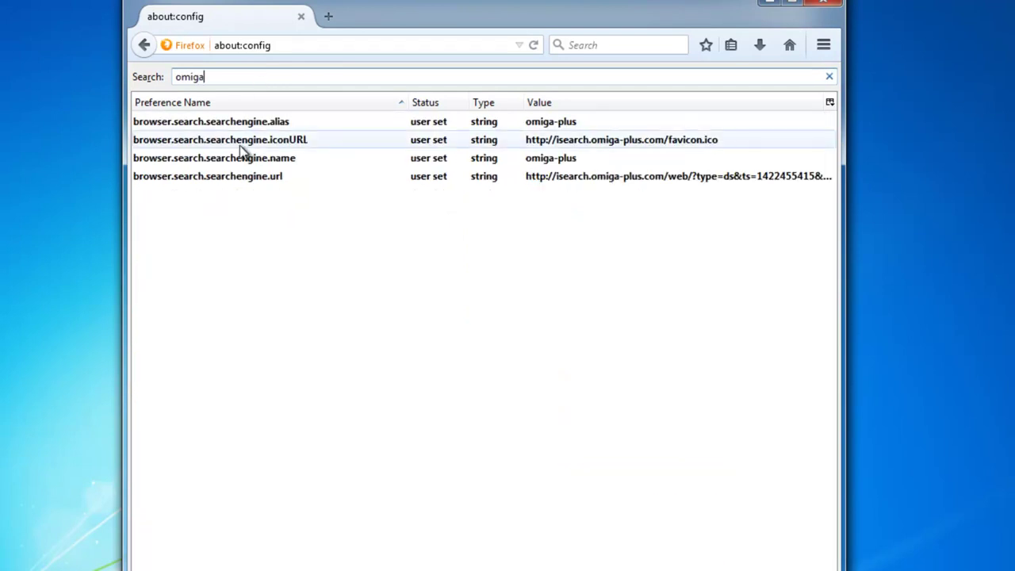
right_click(234, 143)
click(292, 252)
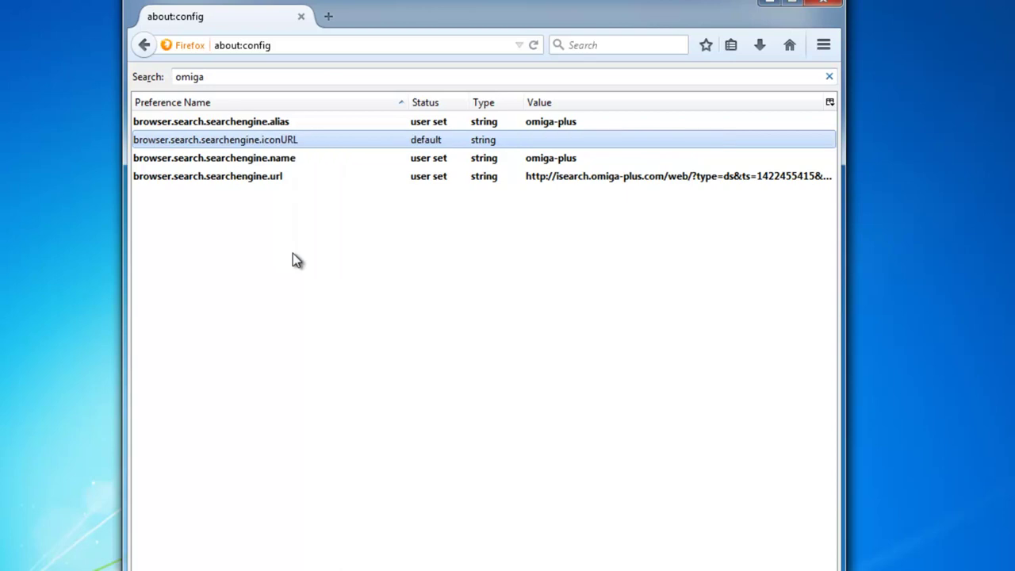
right_click(223, 178)
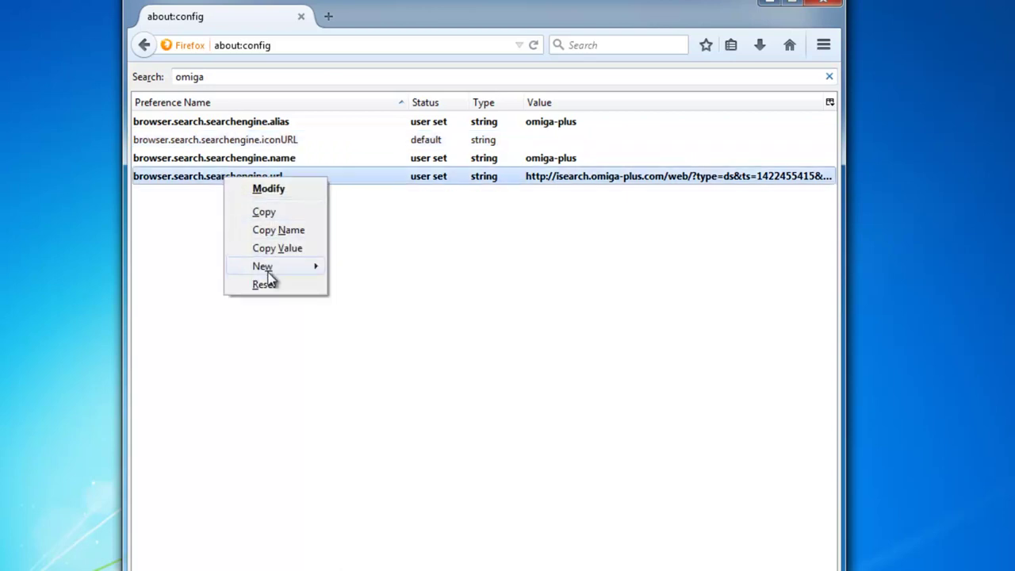
click(264, 285)
right_click(238, 158)
click(273, 267)
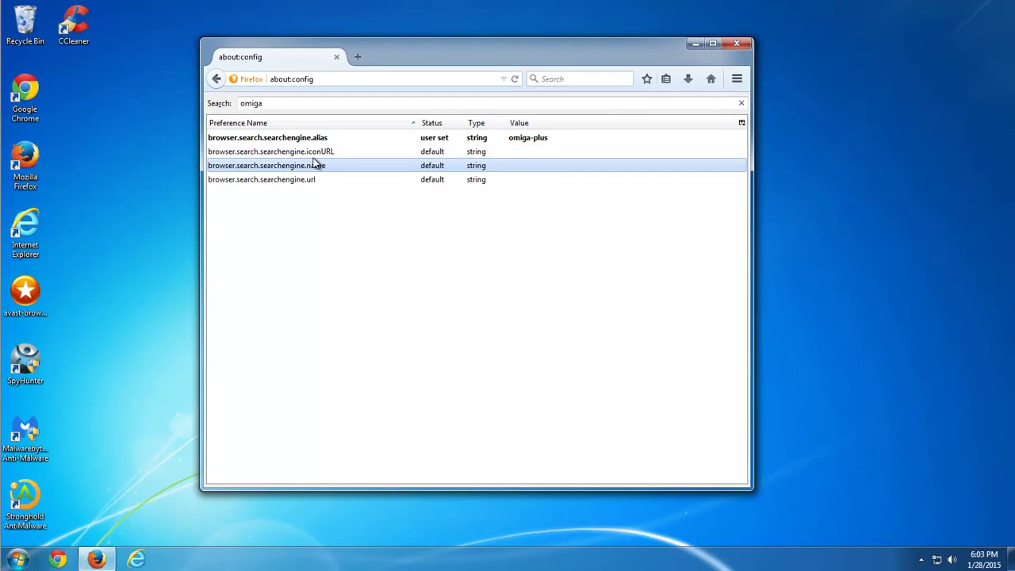
right_click(257, 125)
click(334, 221)
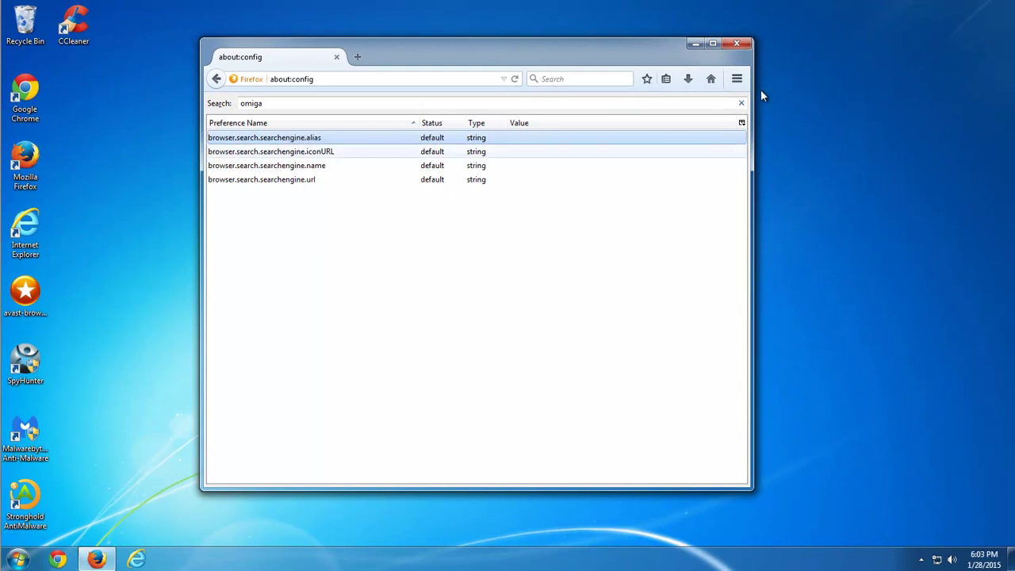
Step: Maximize Firefox and open its search settings to examine the list of one-click search engines for unwanted entries
click(713, 44)
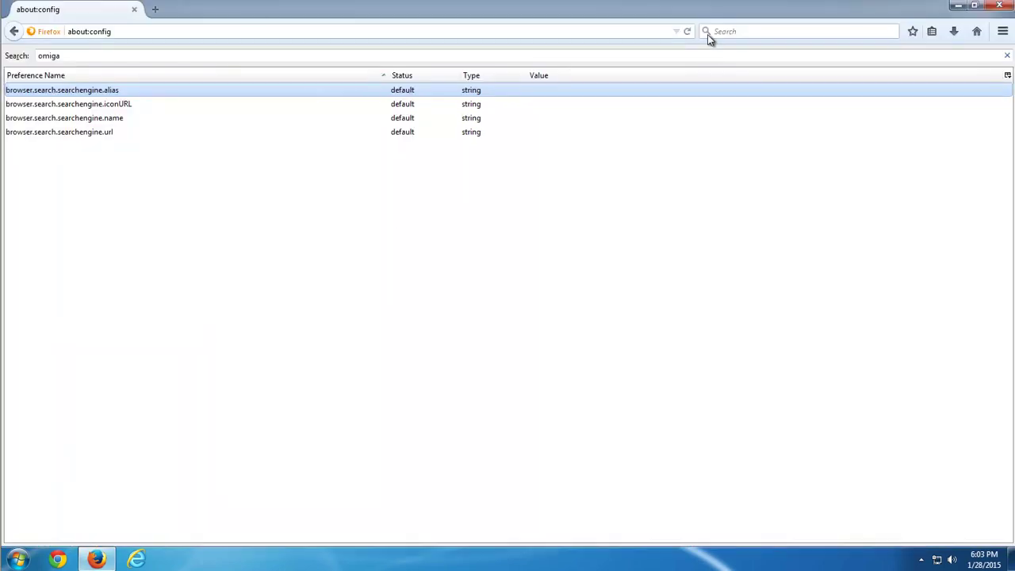
click(707, 35)
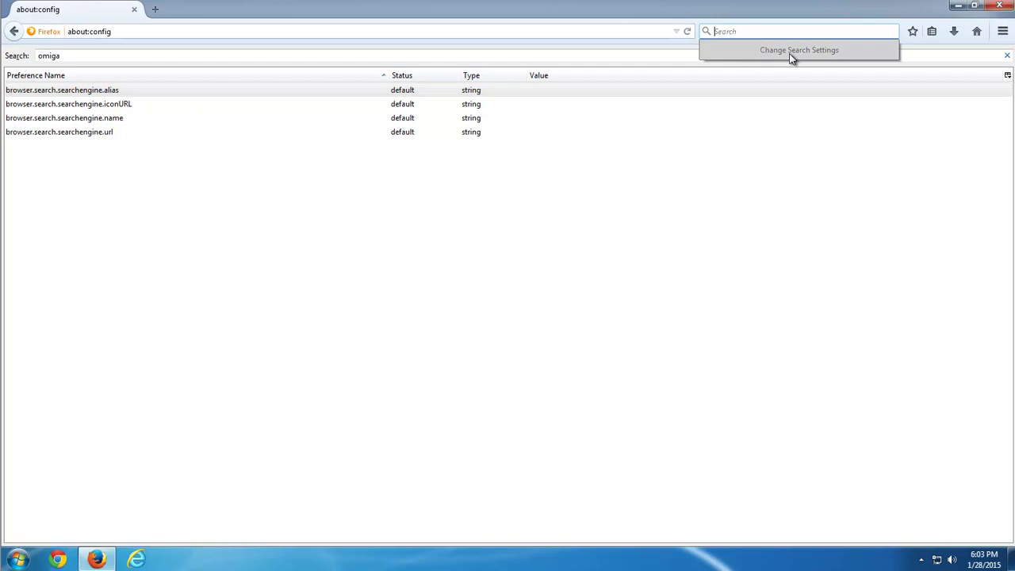
click(790, 52)
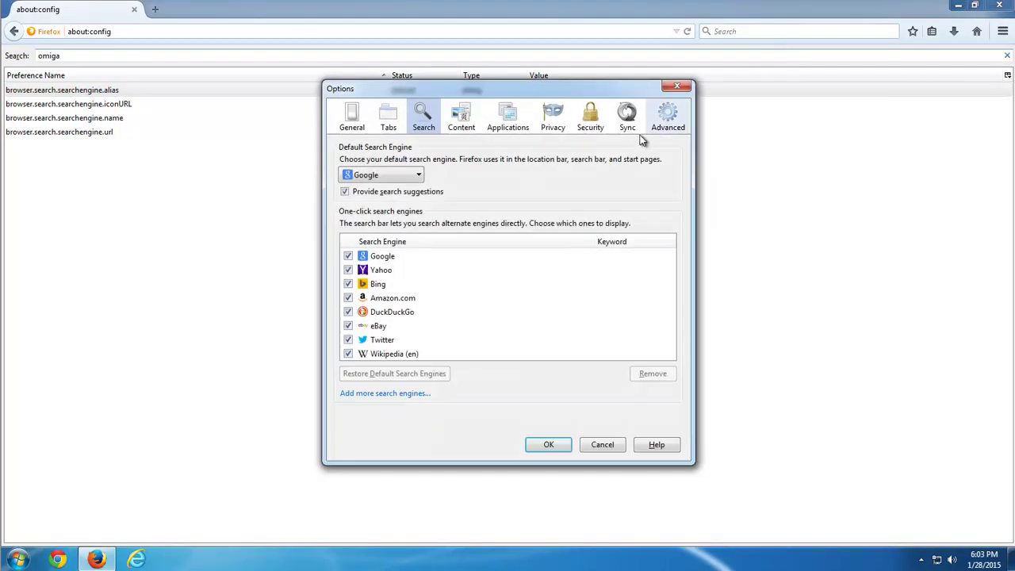
click(388, 312)
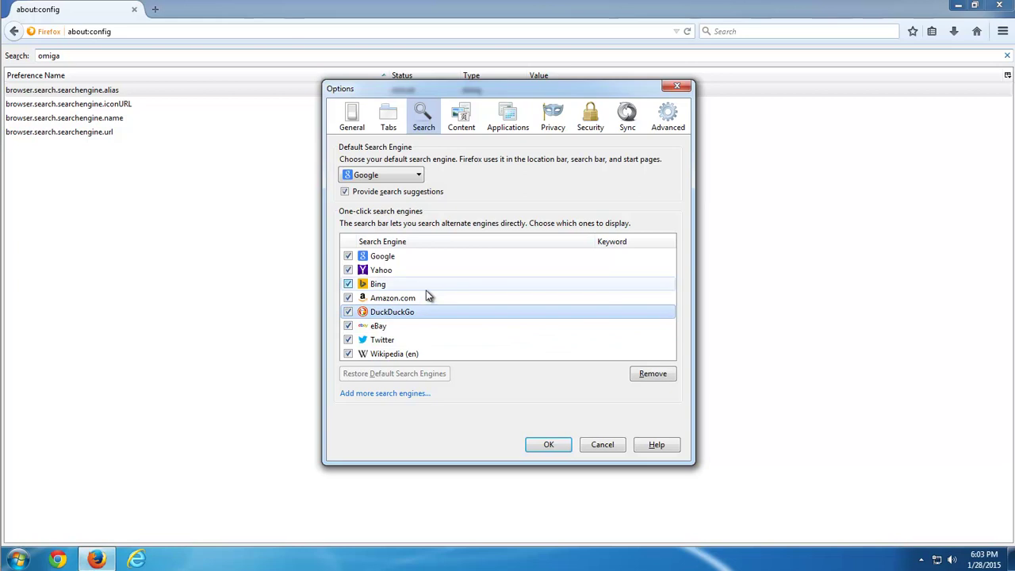
click(456, 340)
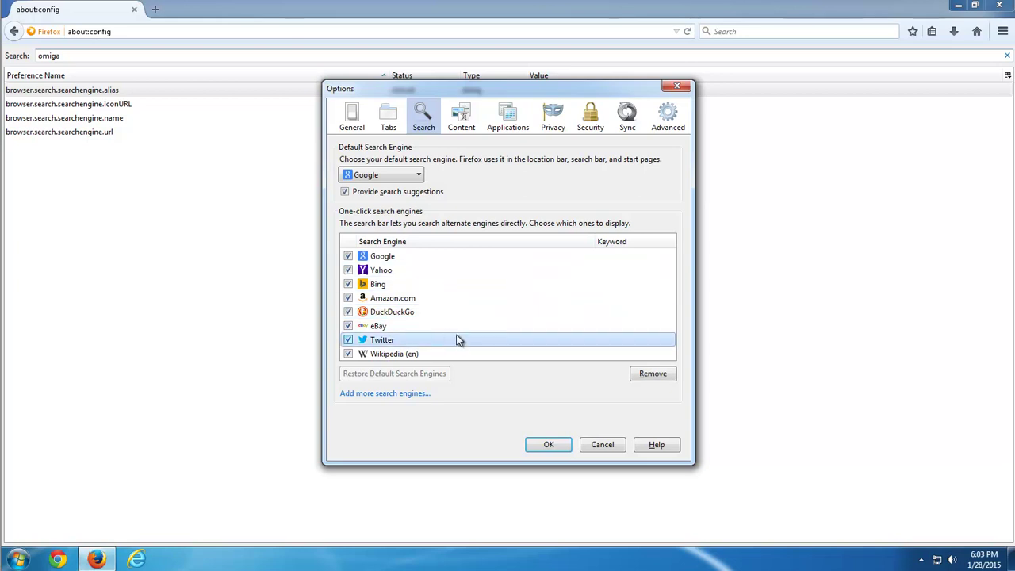
click(387, 271)
click(384, 261)
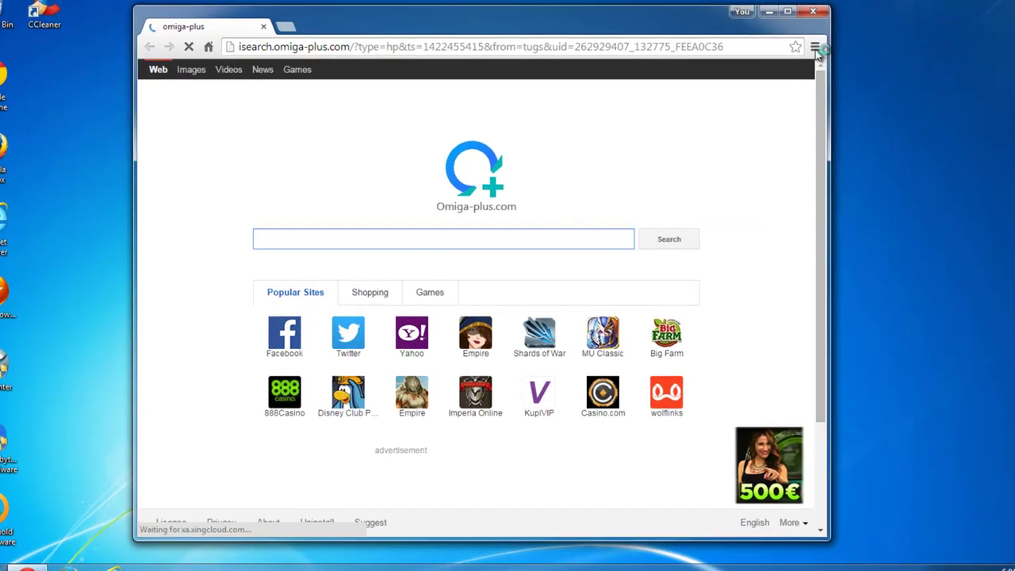
Step: Open the settings in Google Chrome, clear the omiga-plus home page address and use the New Tab page instead
click(816, 48)
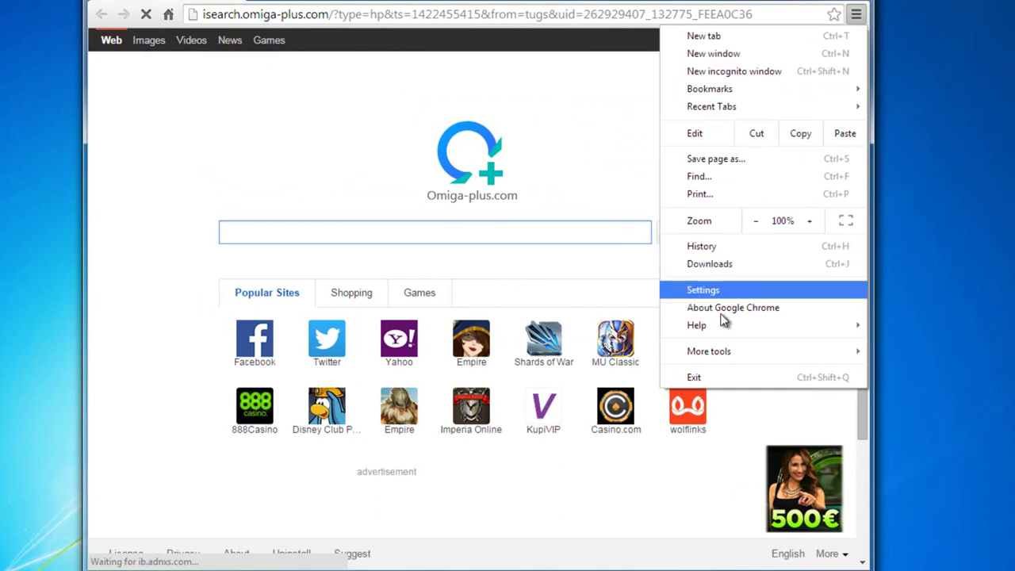
mouse_move(693, 324)
click(707, 291)
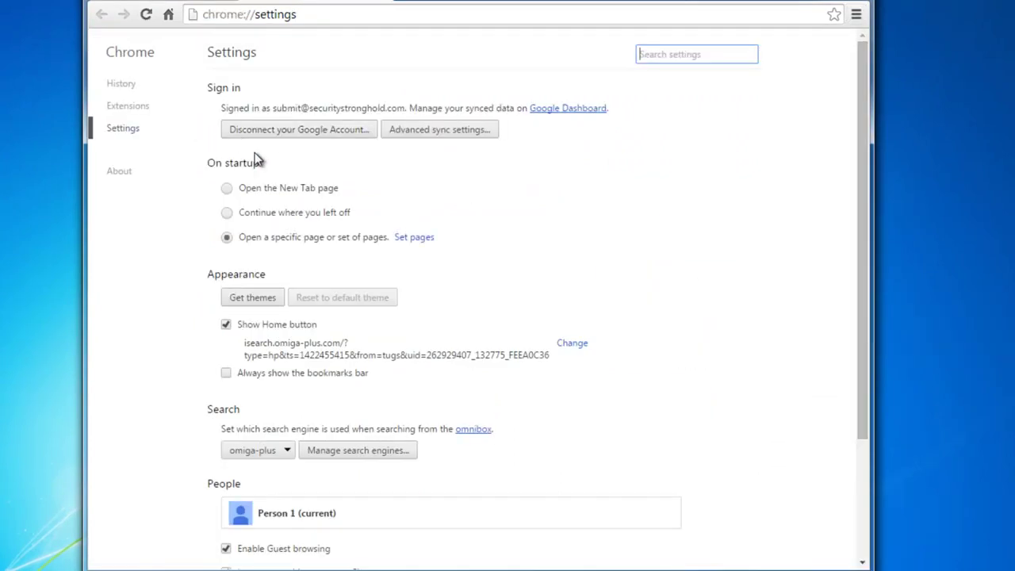
click(574, 347)
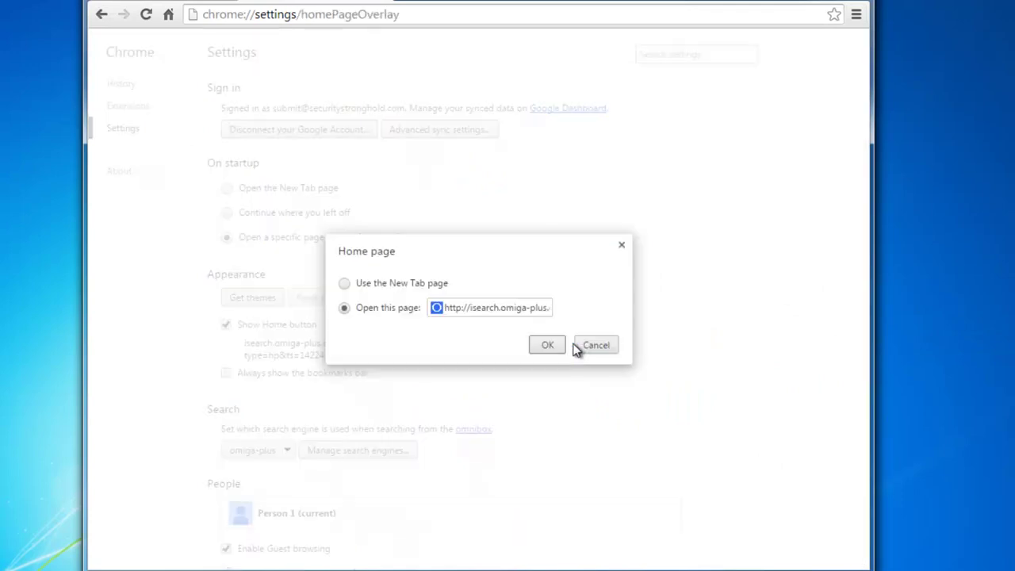
key(ctrl+a)
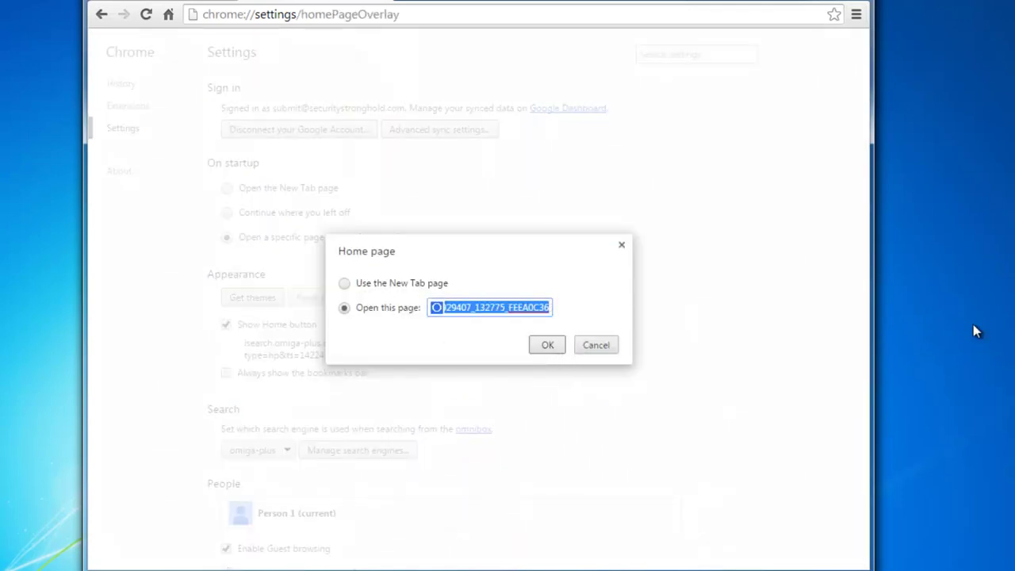
key(BackSpace)
click(344, 284)
click(542, 348)
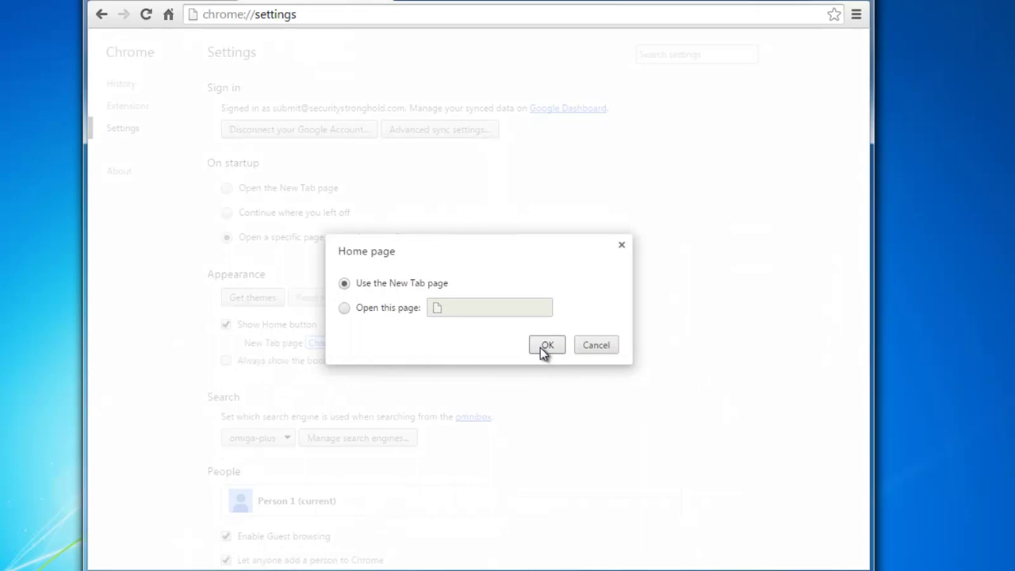
Step: Remove omiga-plus from Chrome's startup pages and set the browser to open the New Tab page on startup
click(414, 240)
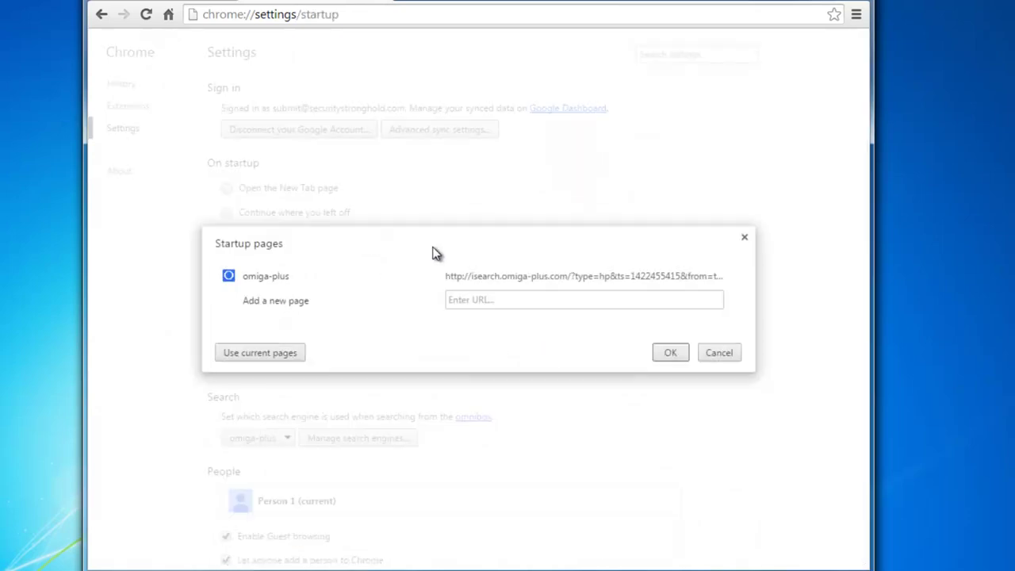
click(733, 276)
click(575, 355)
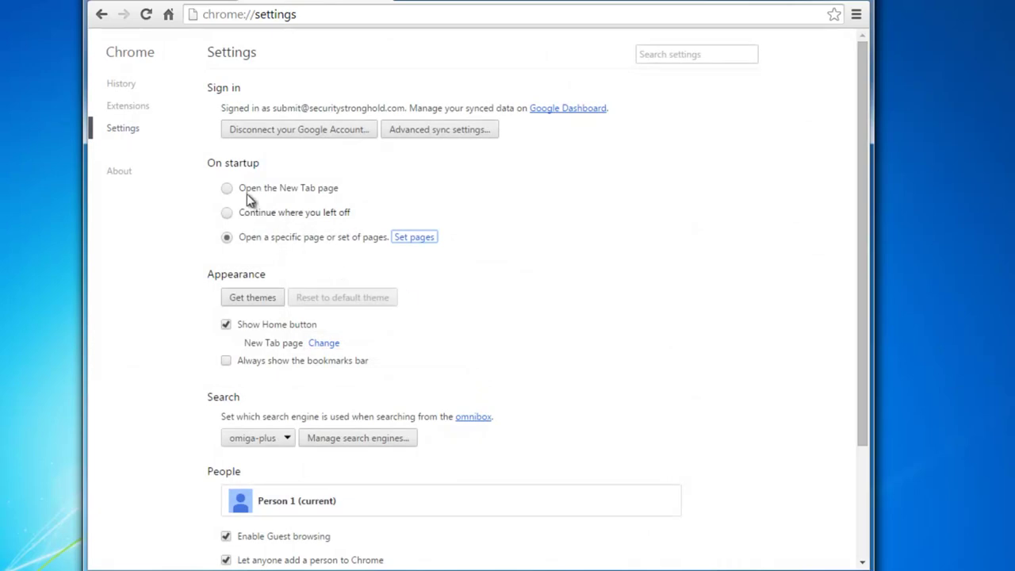
click(227, 189)
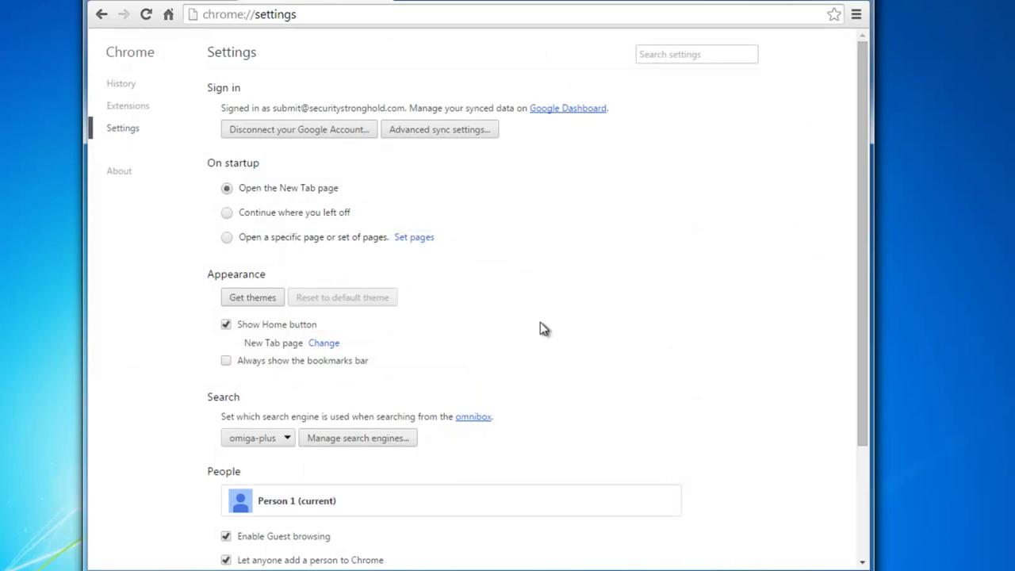
Step: Open Chrome's search engine management and remove Ask and AOL from the other search engines
scroll(444, 364, down, 1)
click(364, 363)
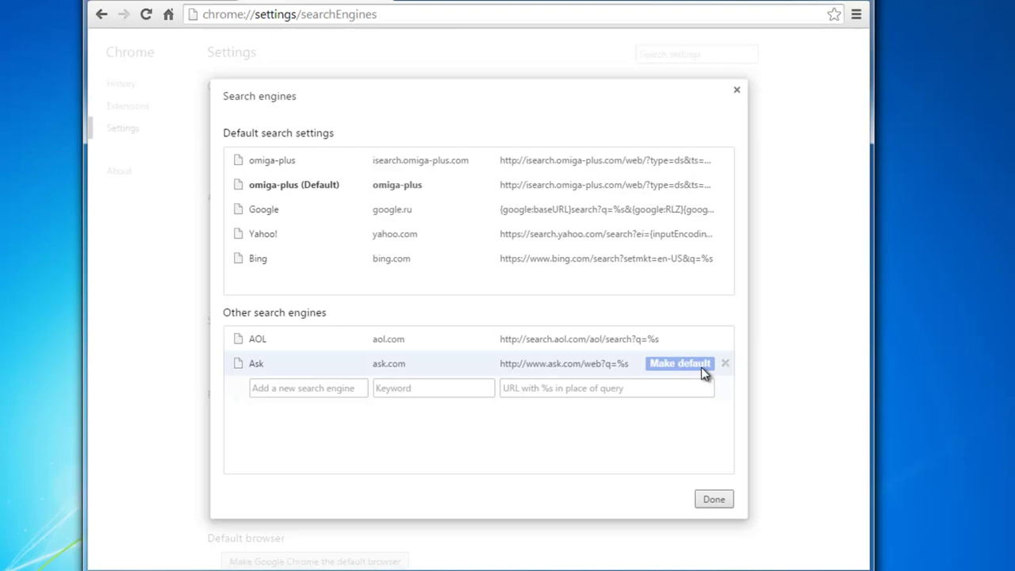
click(725, 364)
click(725, 339)
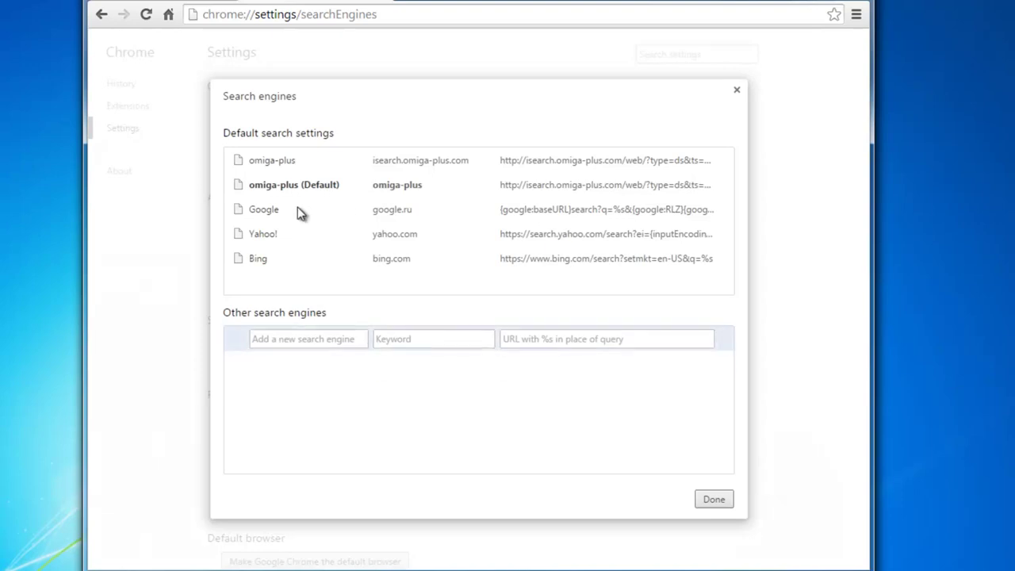
Step: Make Google the default search engine, delete both omiga-plus entries and finish managing search engines
click(297, 211)
click(659, 213)
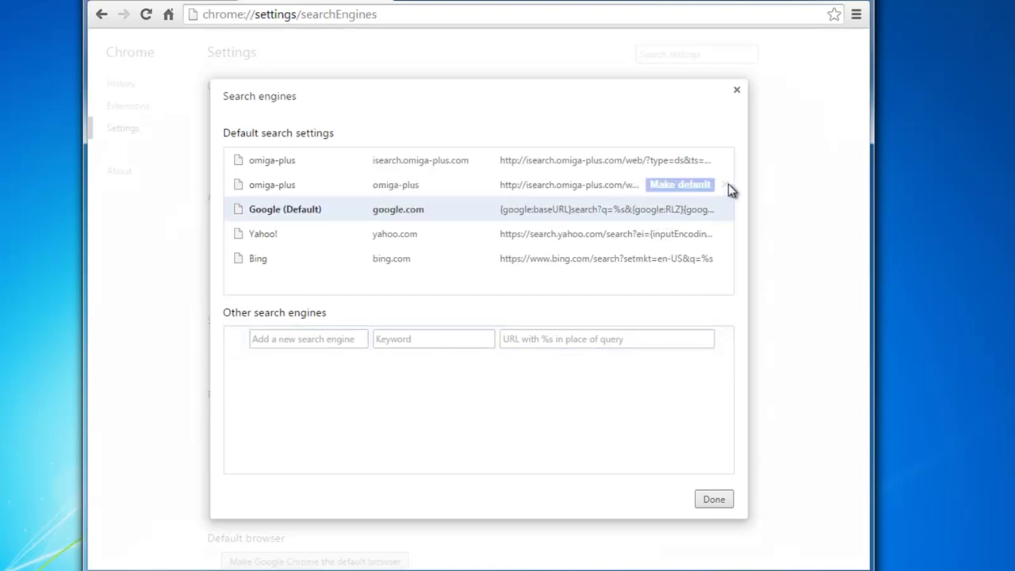
click(726, 185)
click(725, 161)
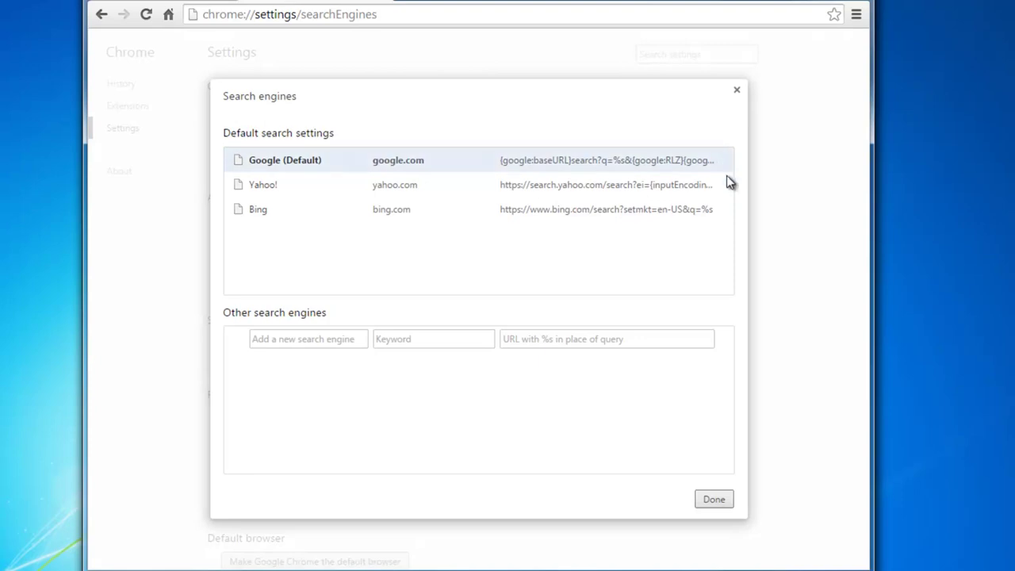
click(714, 500)
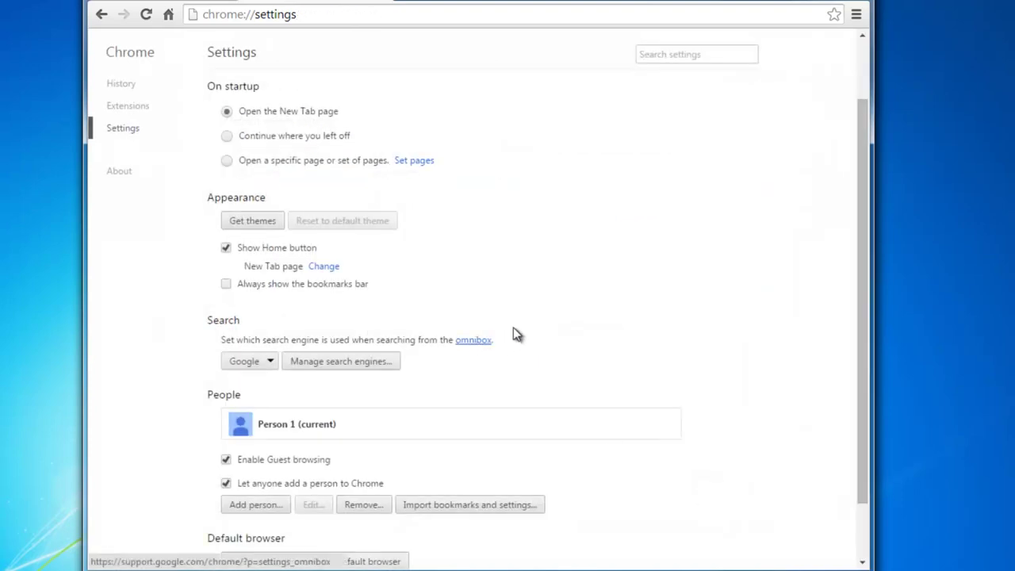
Step: Look over the remaining Chrome settings and open the Extensions page
scroll(564, 346, down, 2)
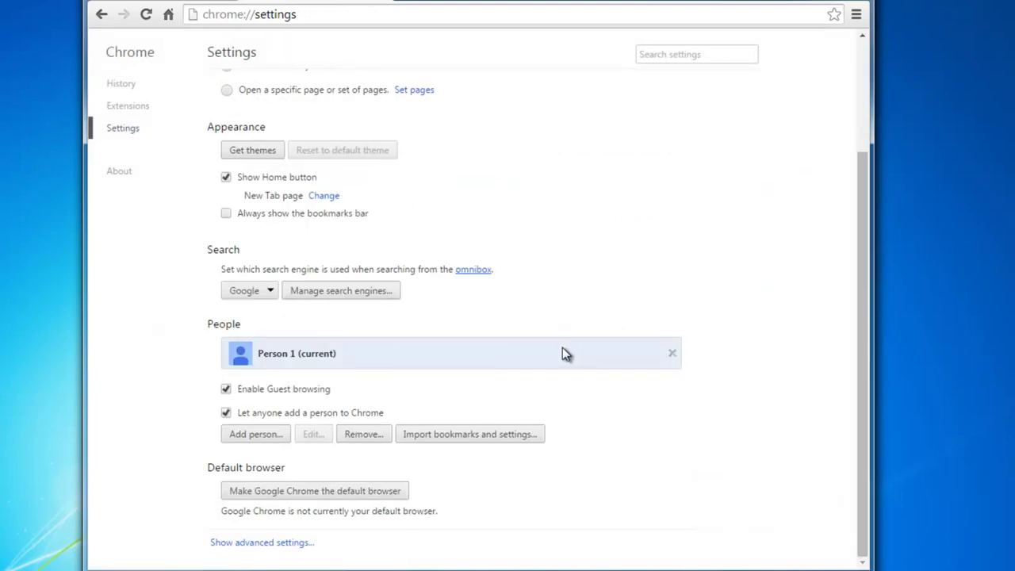
scroll(562, 348, up, 2)
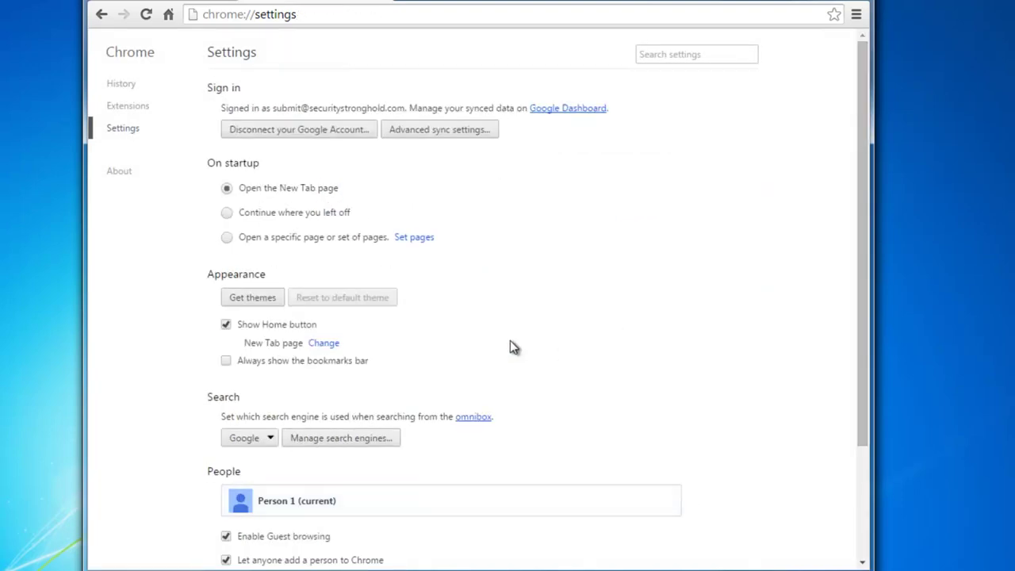
click(129, 106)
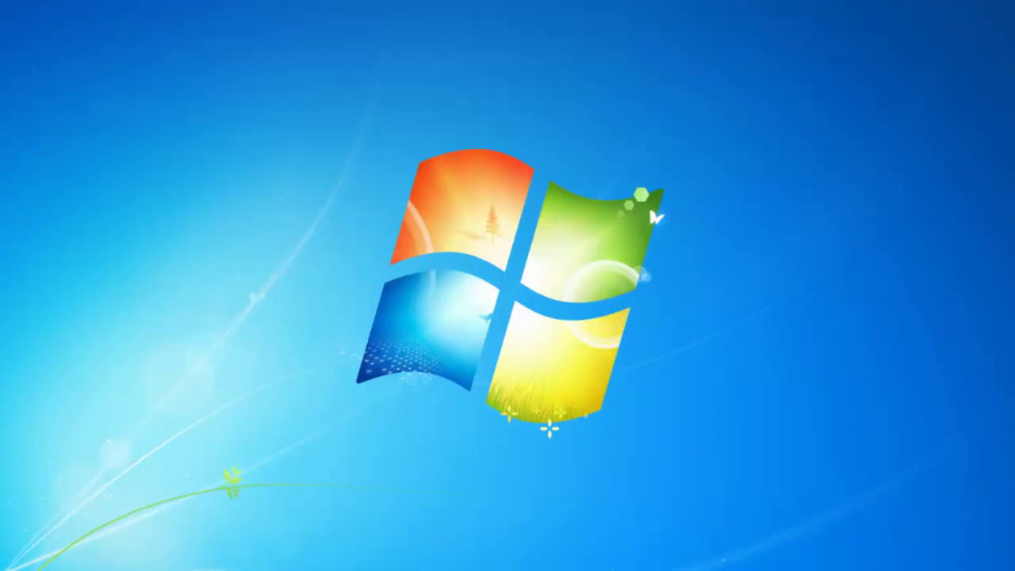
Step: Close Chrome after checking its new tab page, and refresh the desktop
right_click(259, 118)
click(286, 156)
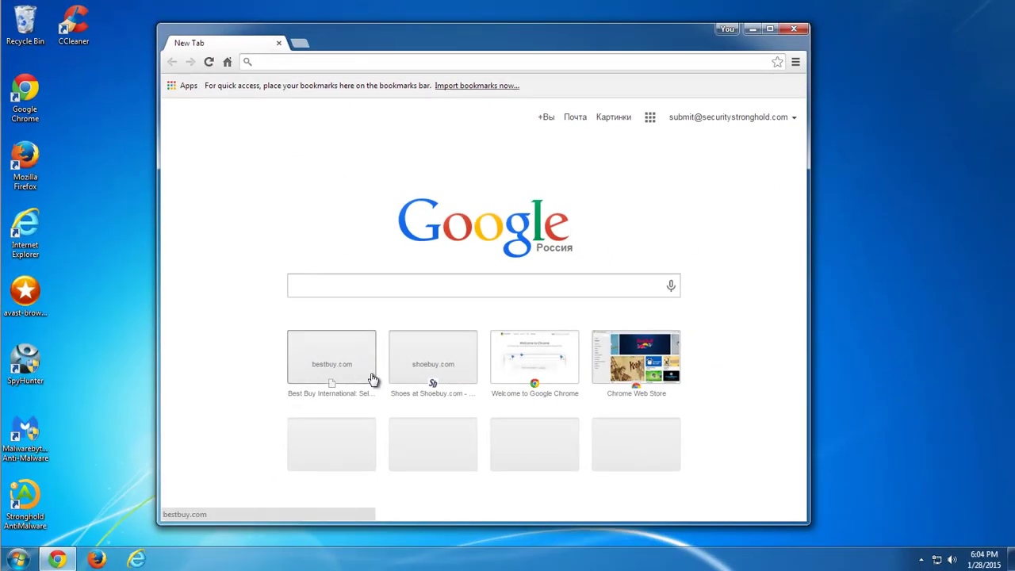
click(794, 30)
right_click(321, 172)
click(343, 206)
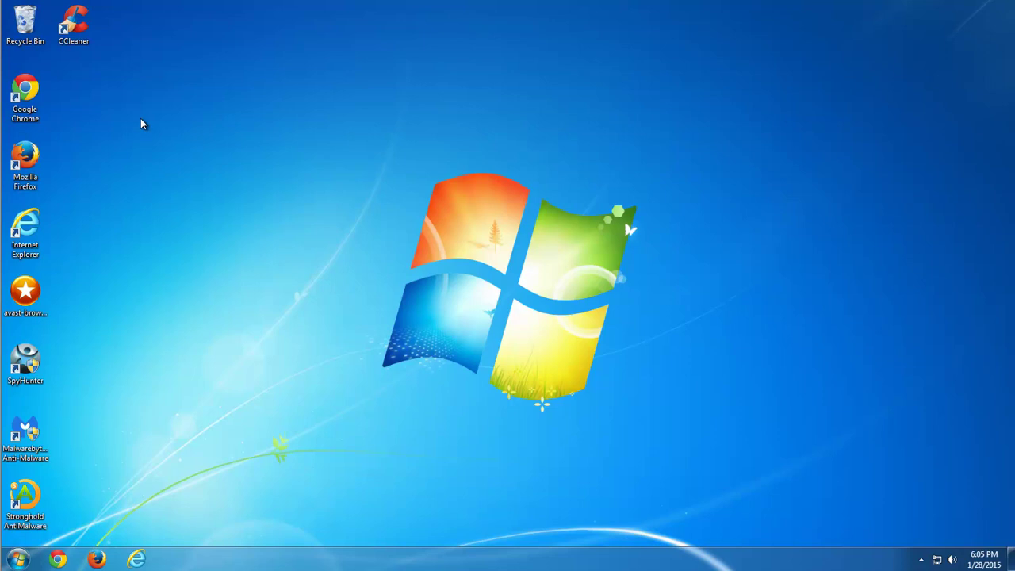
Step: Launch CCleaner from the desktop and refresh the desktop while it loads
double_click(74, 30)
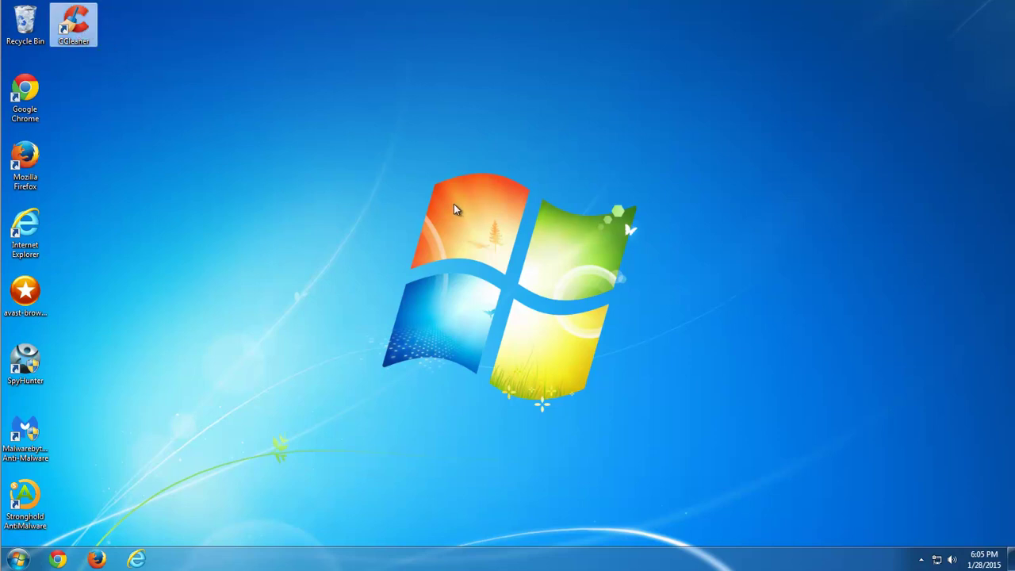
right_click(266, 145)
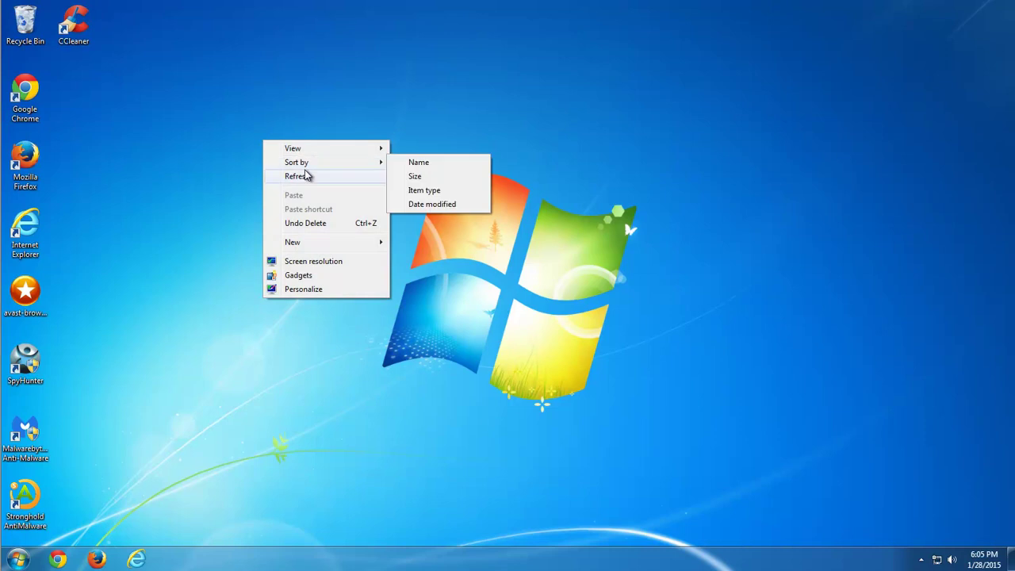
click(298, 174)
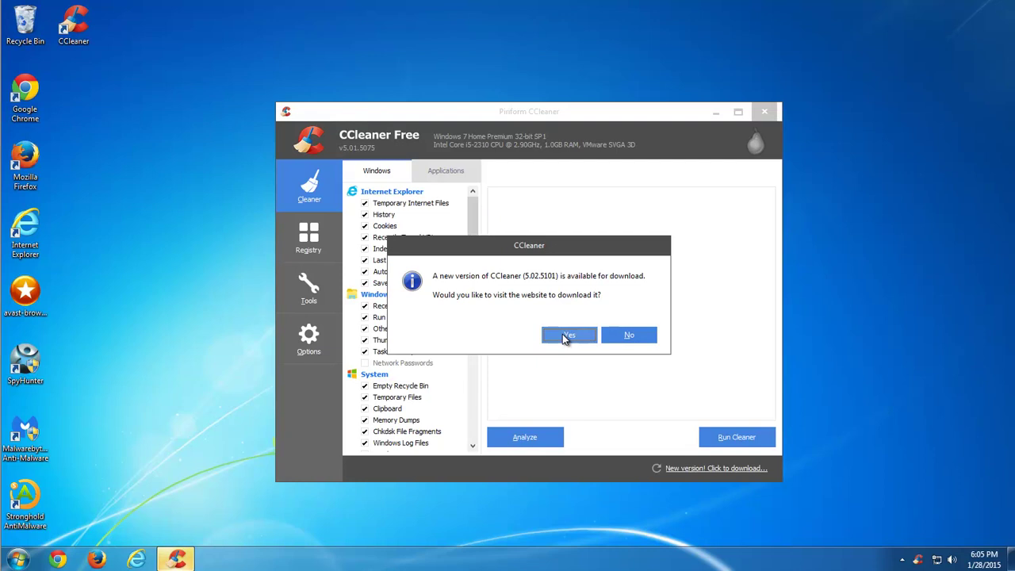
Step: Decline the CCleaner update and scan the registry for issues, repositioning and enlarging the window to show the list
click(628, 336)
click(291, 238)
click(525, 437)
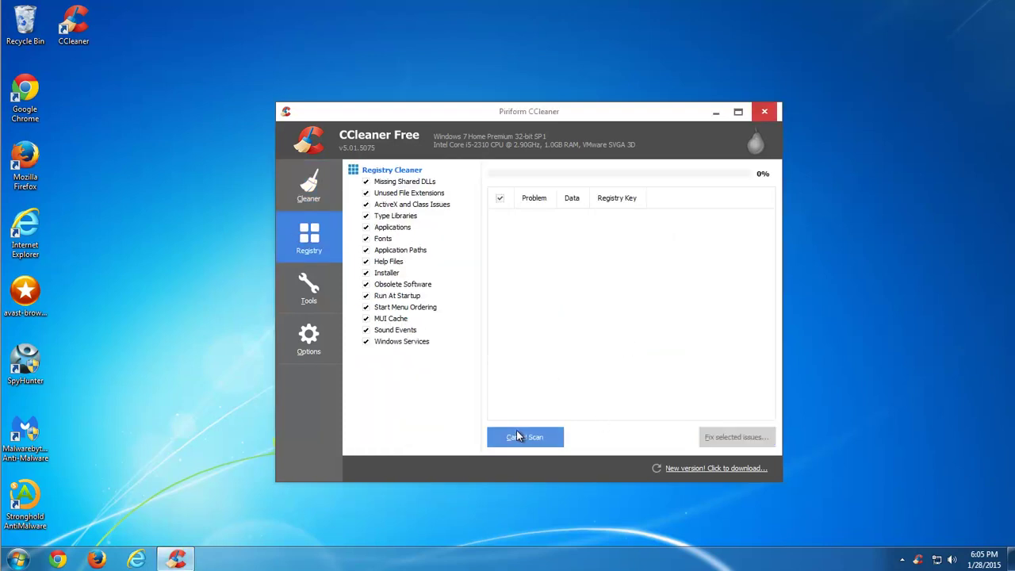
drag(635, 123, 521, 80)
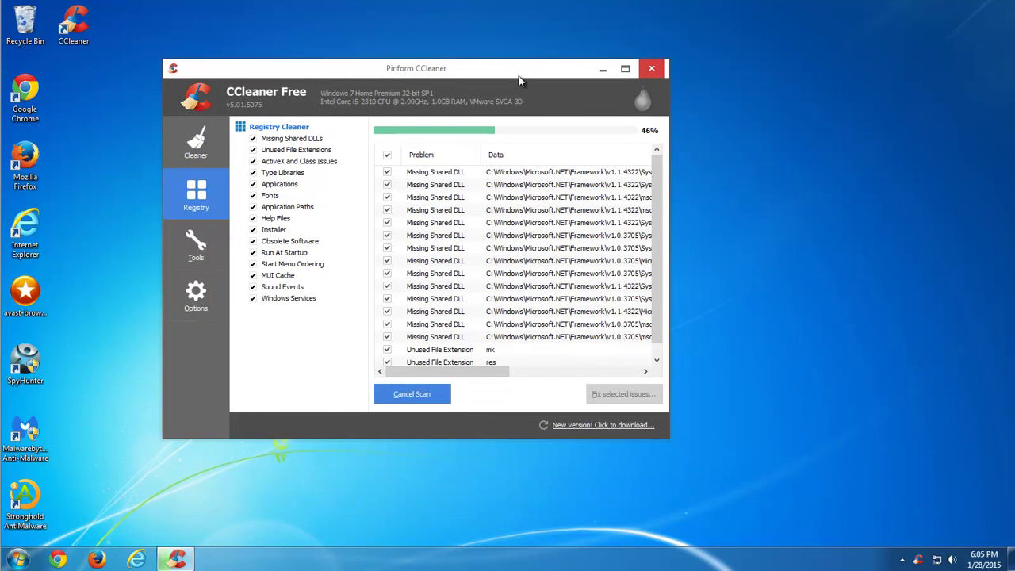
drag(670, 438, 782, 482)
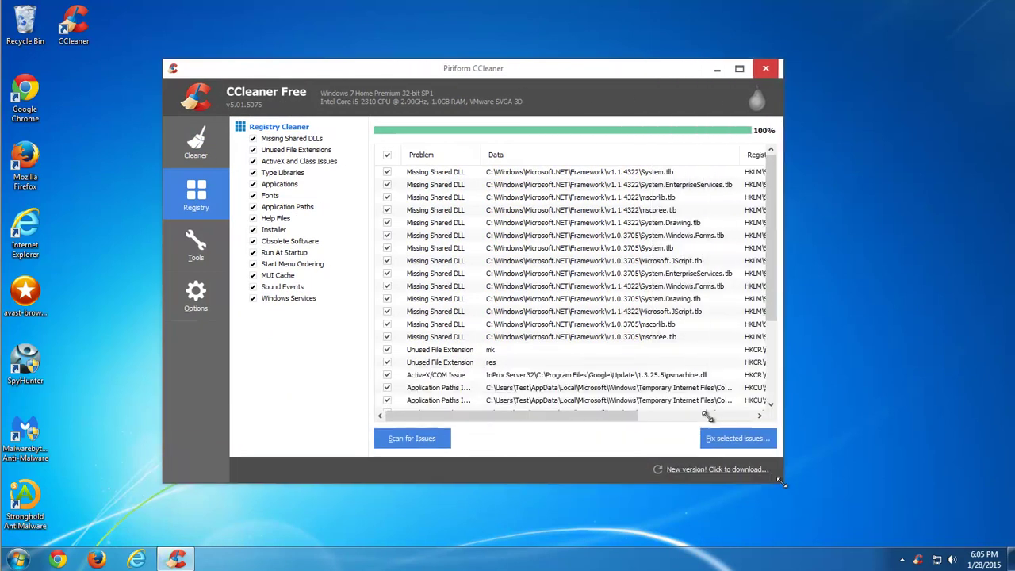